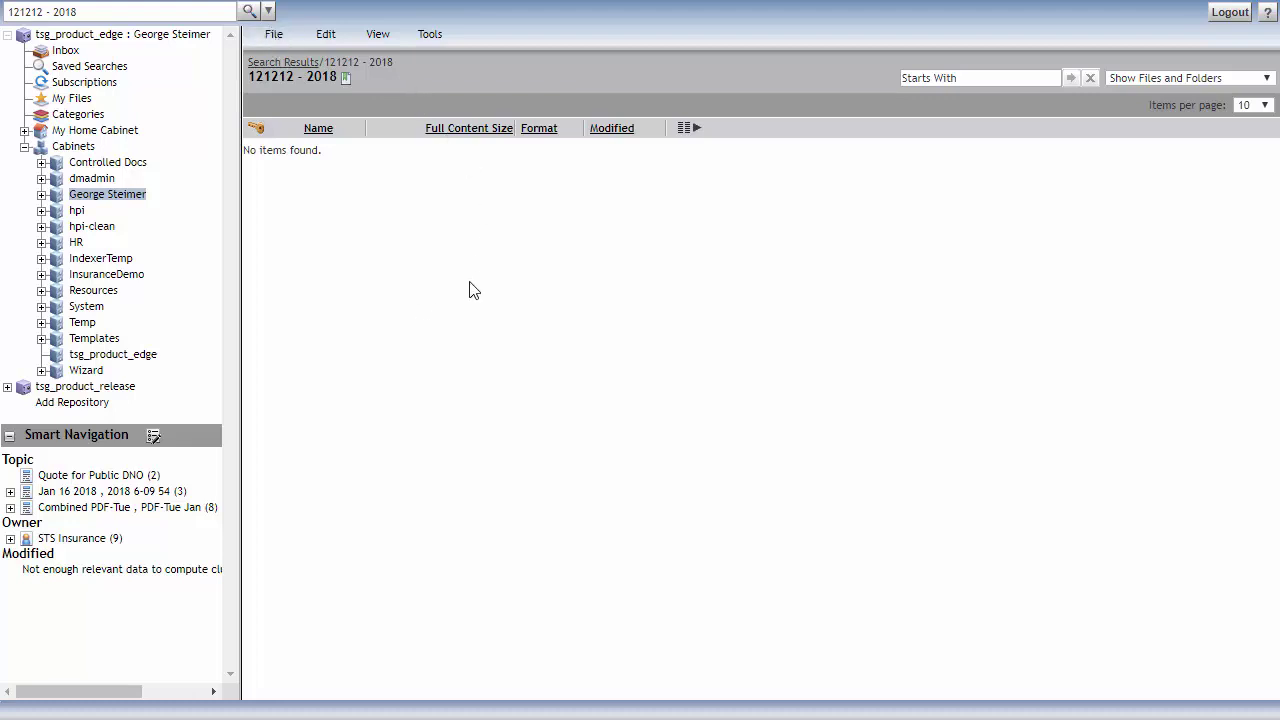
- Browse the File and Tools menus, then bring up the File menu's Import option
{"action": "left_click", "coordinate": [274, 36]}
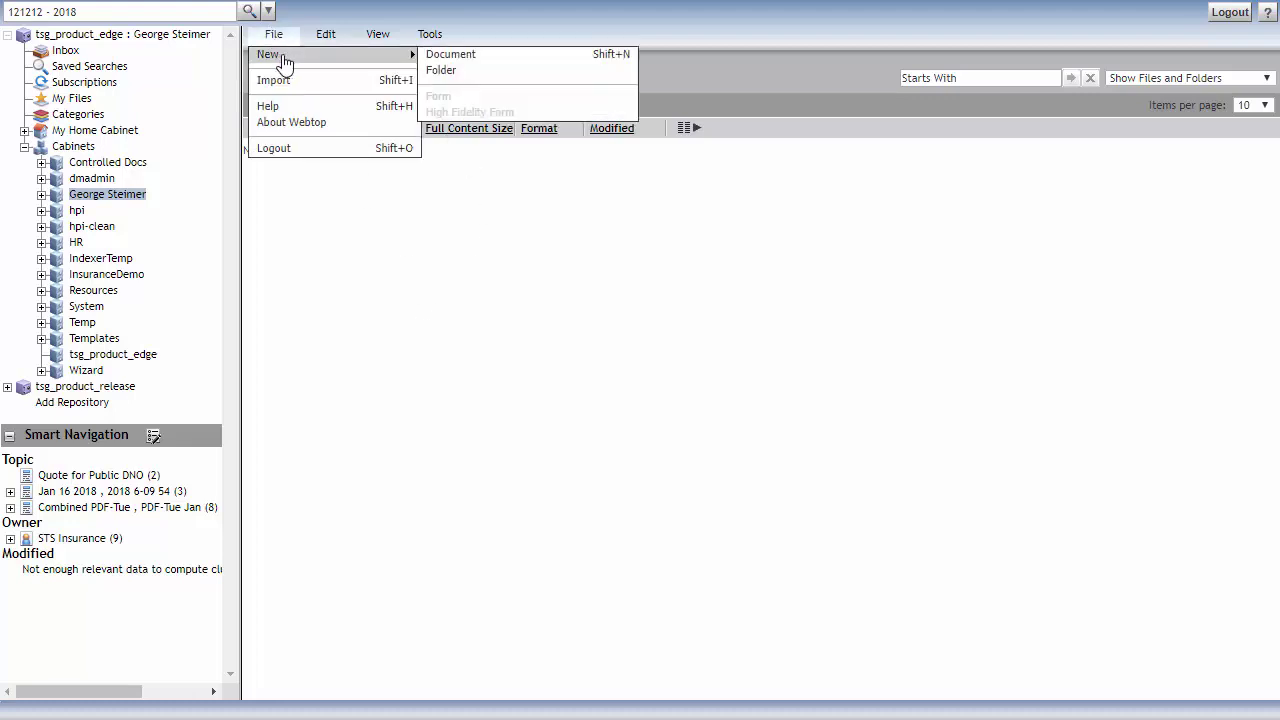
{"action": "left_click", "coordinate": [430, 34]}
{"action": "left_click", "coordinate": [273, 34]}
{"action": "mouse_move", "coordinate": [290, 53]}
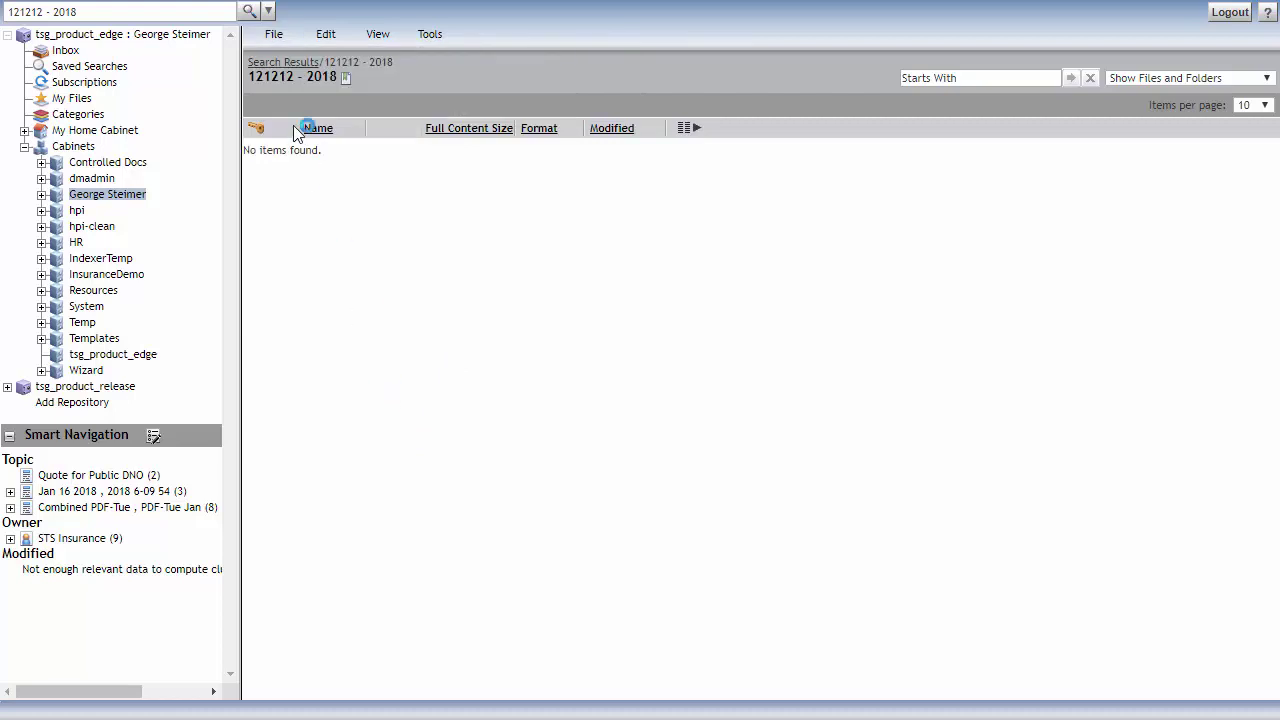
{"action": "left_click", "coordinate": [283, 48]}
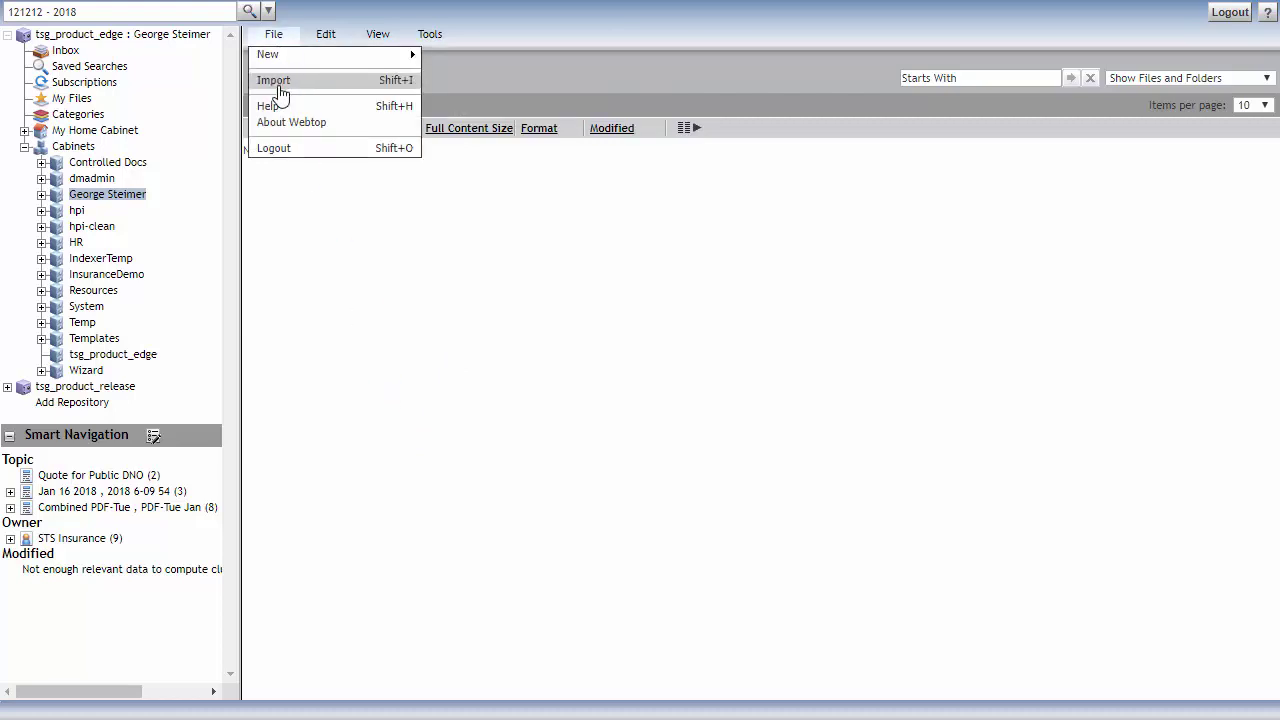
- Add Policy Contract.pdf from the Insurance demo folder to the File Selector and confirm with OK
{"action": "left_click", "coordinate": [280, 86]}
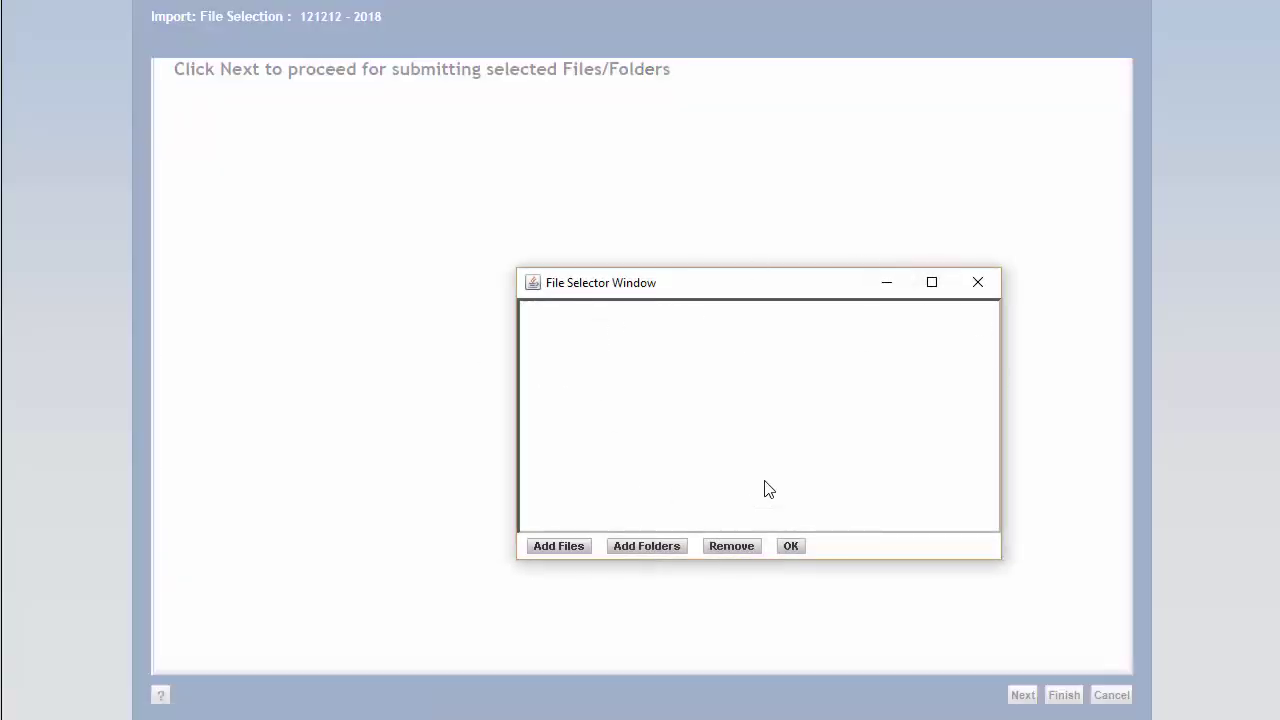
{"action": "left_click_drag", "start_coordinate": [660, 290], "coordinate": [603, 262]}
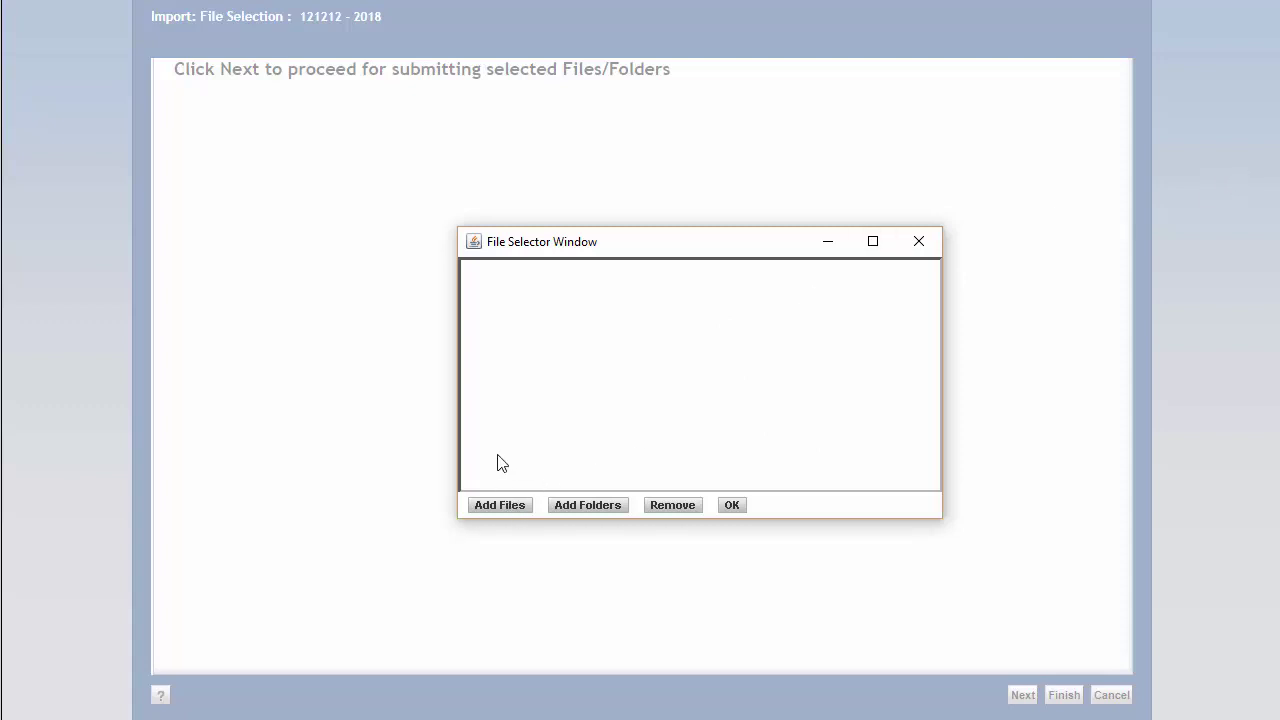
{"action": "key", "text": "alt+Tab"}
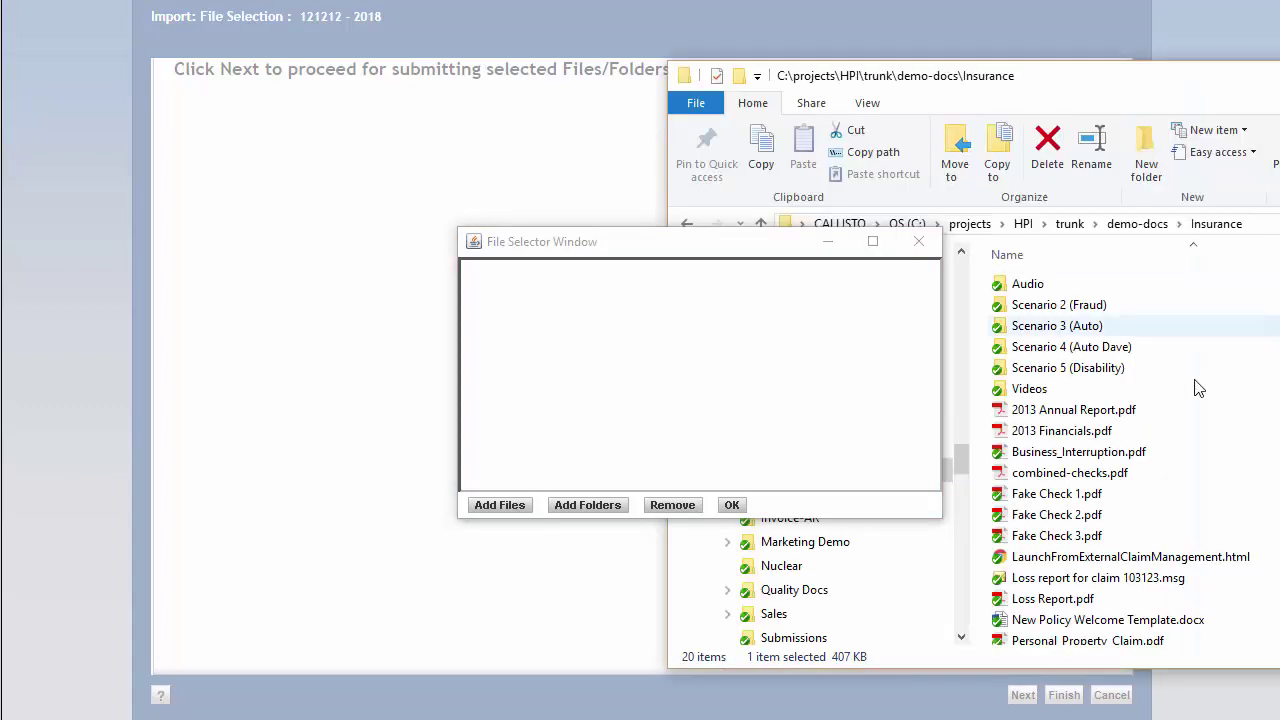
{"action": "scroll", "coordinate": [1027, 522], "scroll_direction": "down", "scroll_amount": 1}
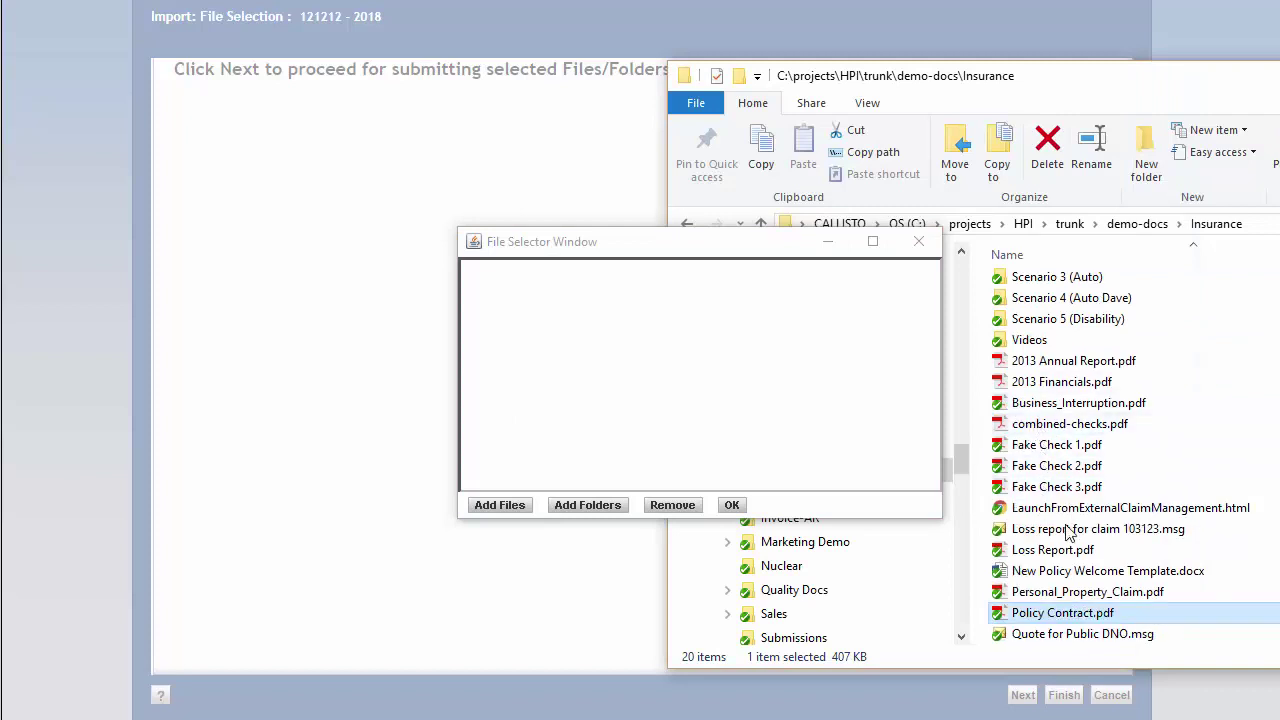
{"action": "left_click_drag", "start_coordinate": [1022, 620], "coordinate": [663, 363]}
{"action": "left_click", "coordinate": [663, 363]}
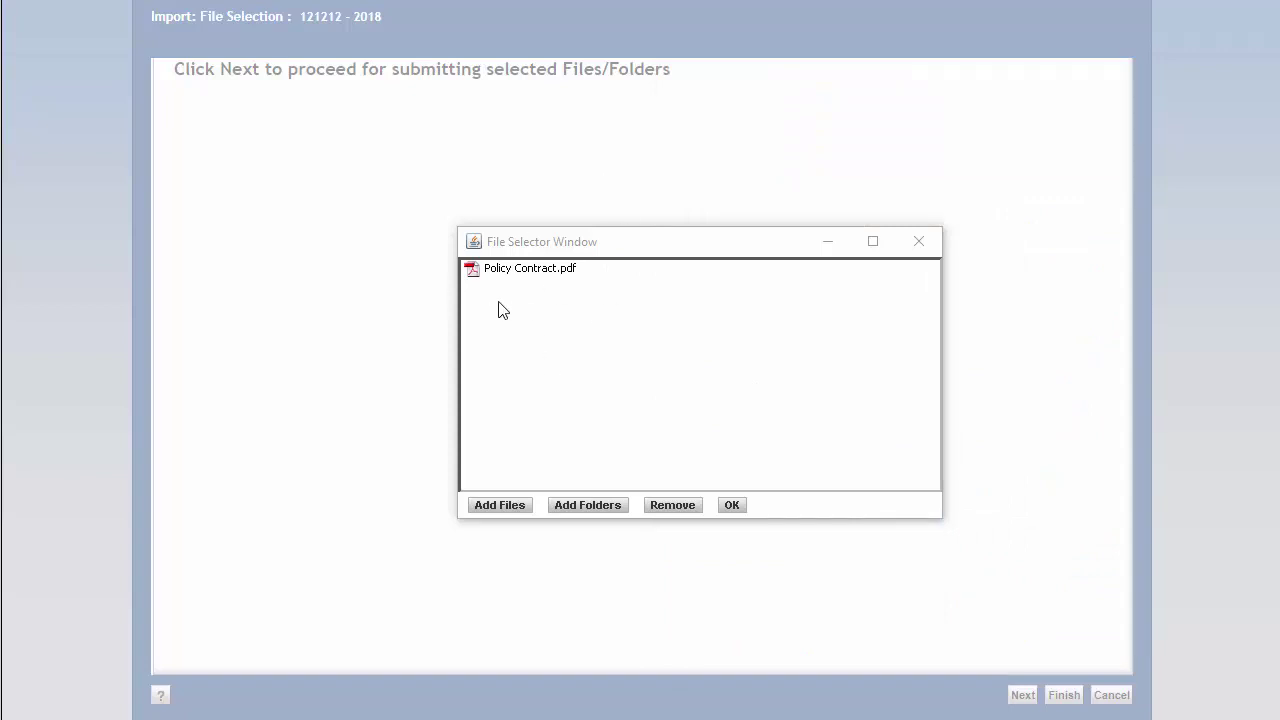
{"action": "left_click", "coordinate": [732, 506]}
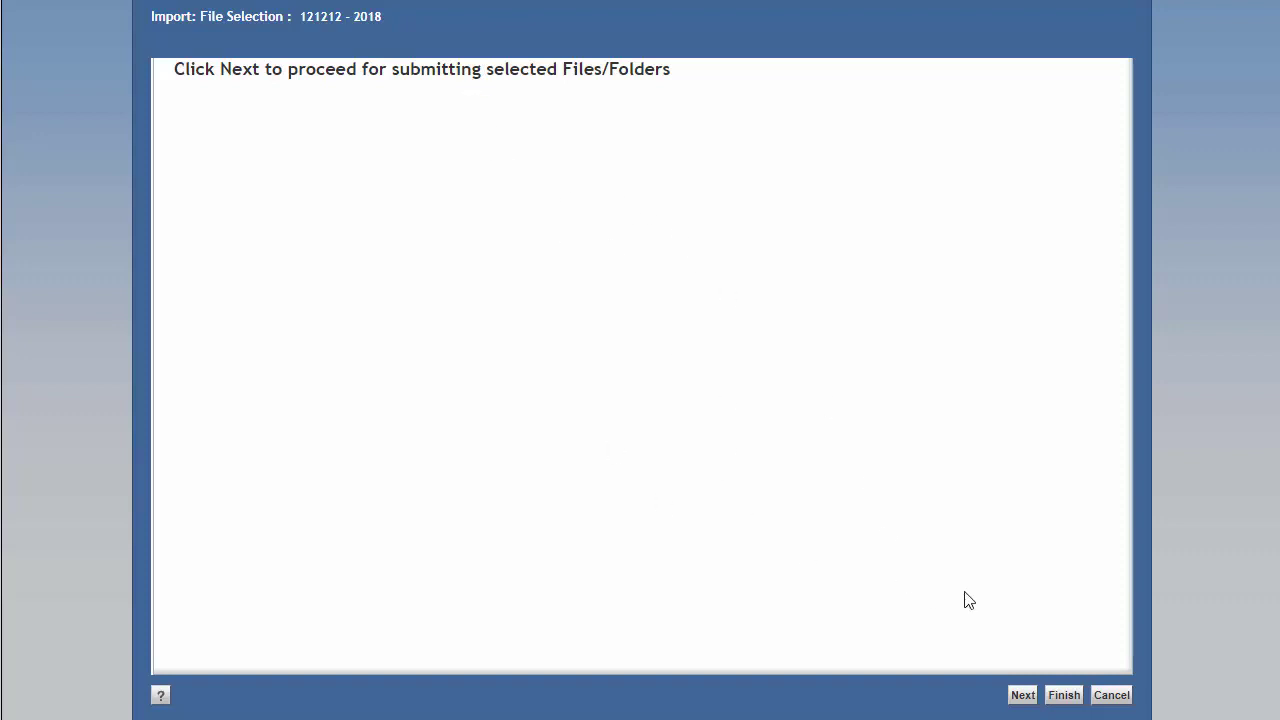
- Set the imported file's type to underwriting document
{"action": "left_click", "coordinate": [1024, 694]}
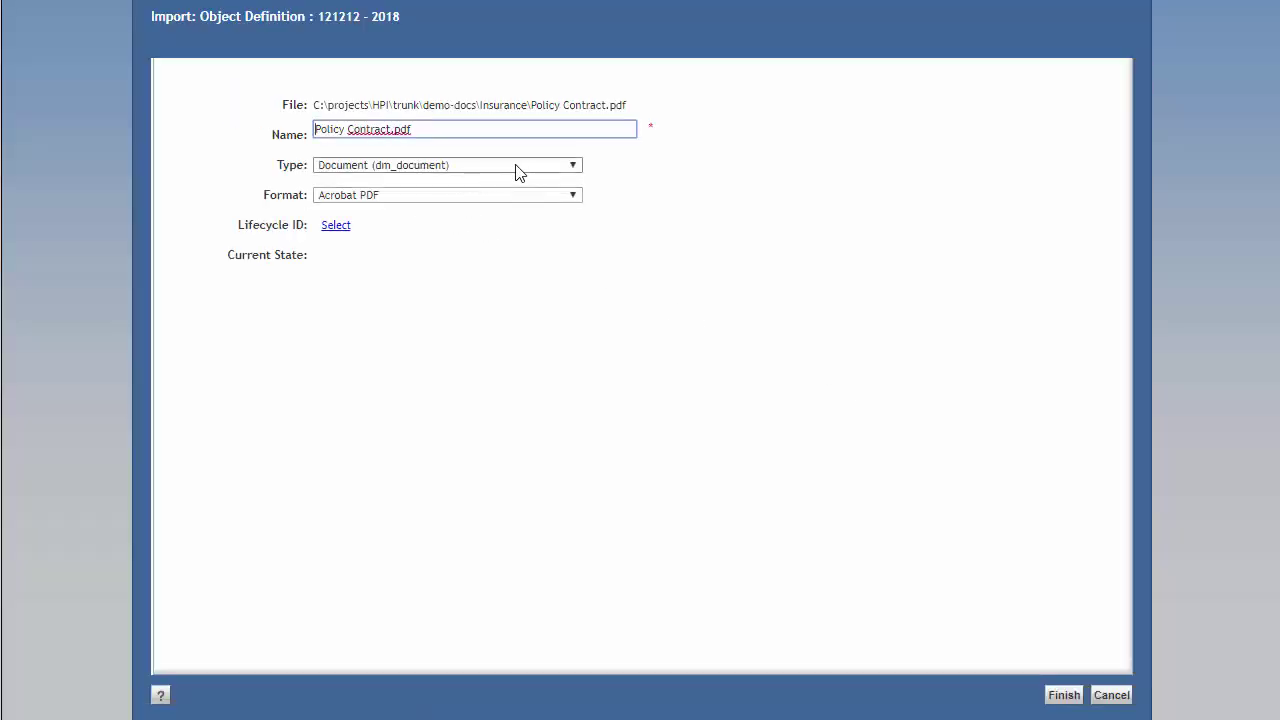
{"action": "left_click", "coordinate": [568, 170]}
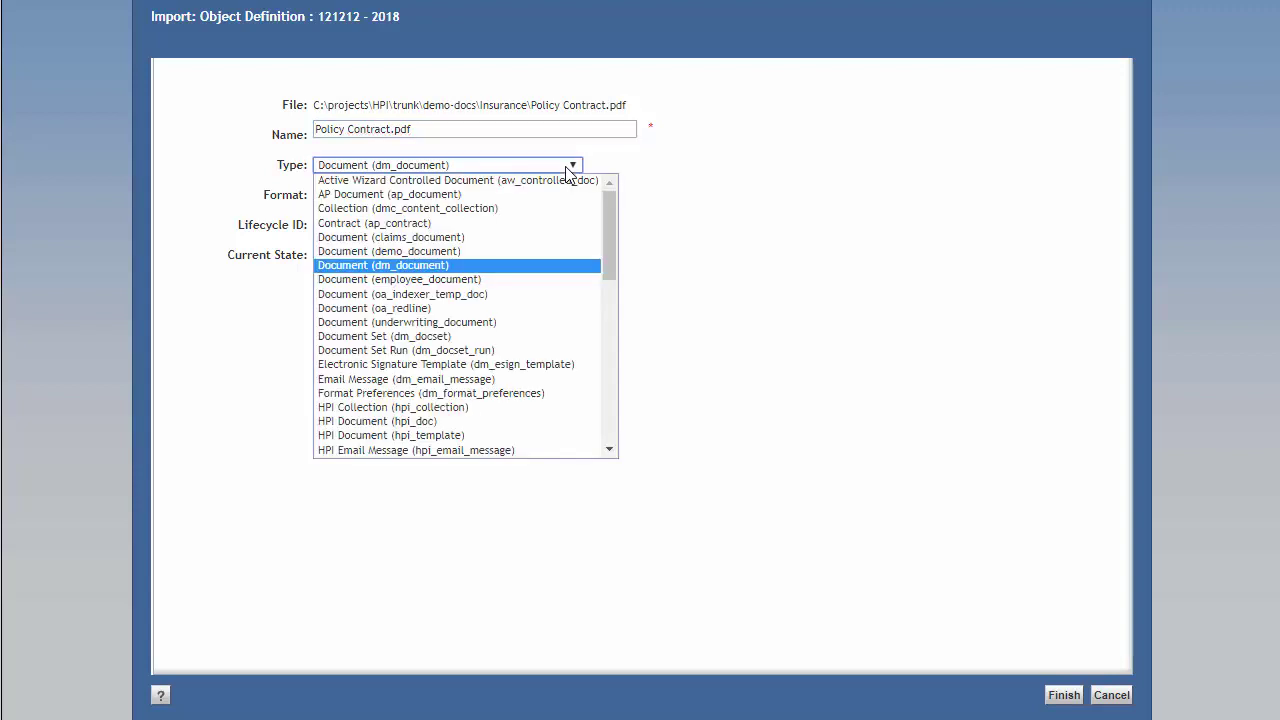
{"action": "mouse_move", "coordinate": [604, 205]}
{"action": "left_mouse_down"}
{"action": "mouse_move", "coordinate": [595, 407]}
{"action": "mouse_move", "coordinate": [593, 196]}
{"action": "left_mouse_up"}
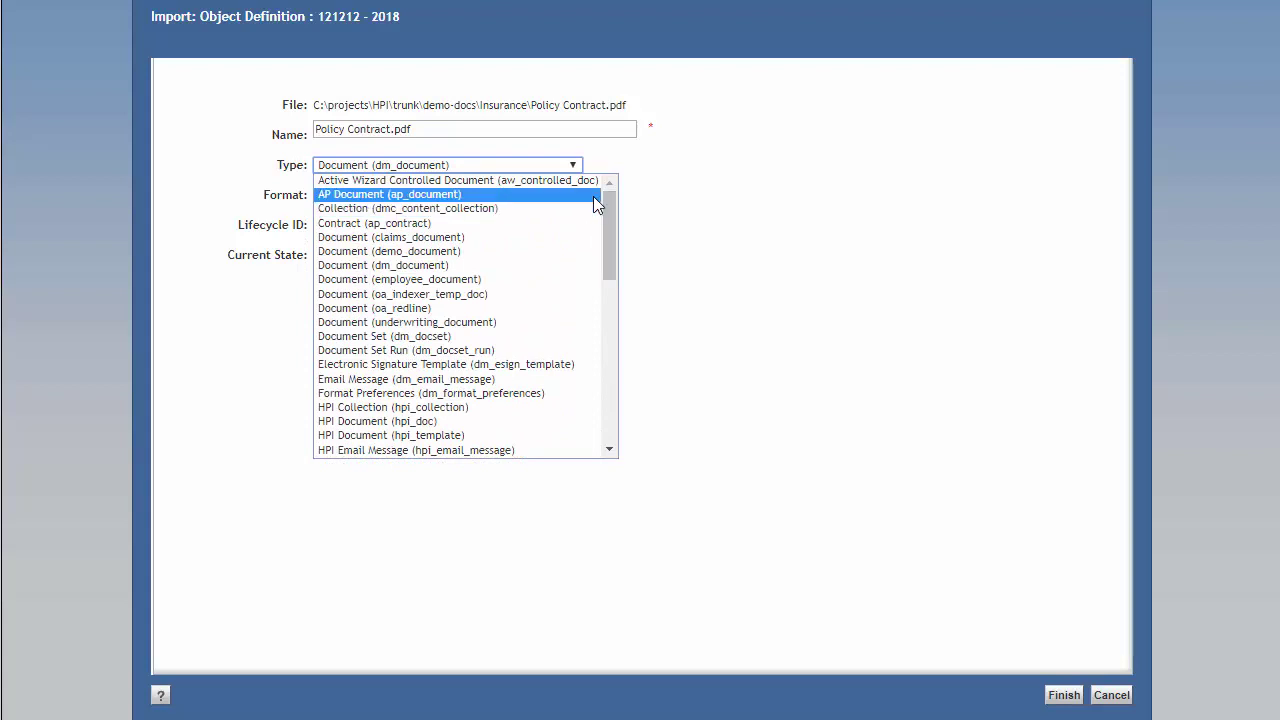
{"action": "left_click", "coordinate": [502, 322]}
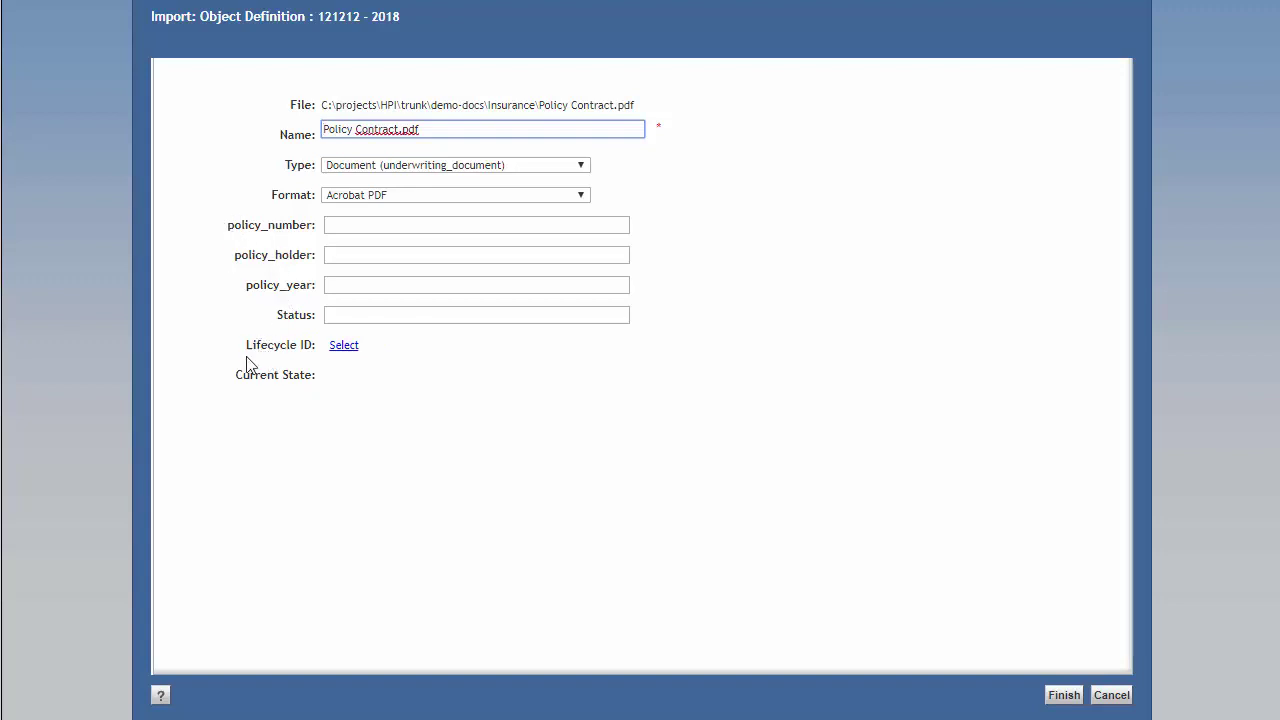
- Enter policy number 121212, holder TSG, and status Open
{"action": "left_click", "coordinate": [354, 229]}
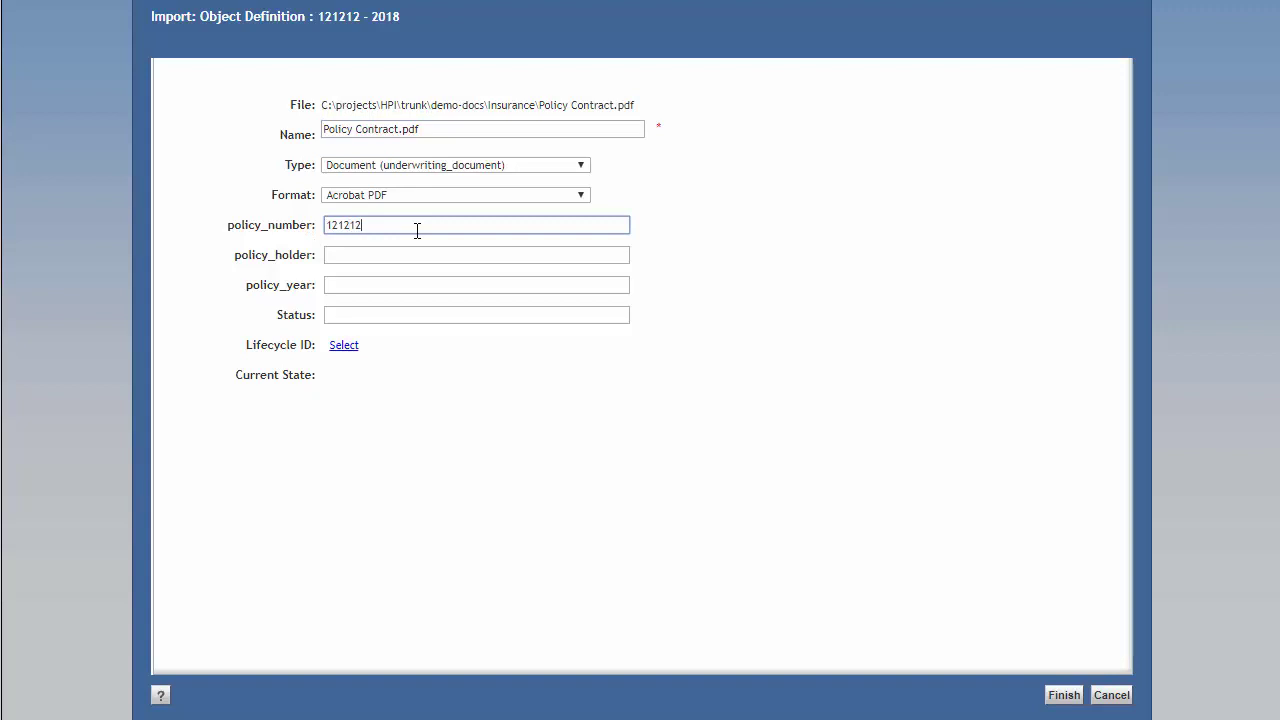
{"action": "type", "text": "121212"}
{"action": "key", "text": "Tab"}
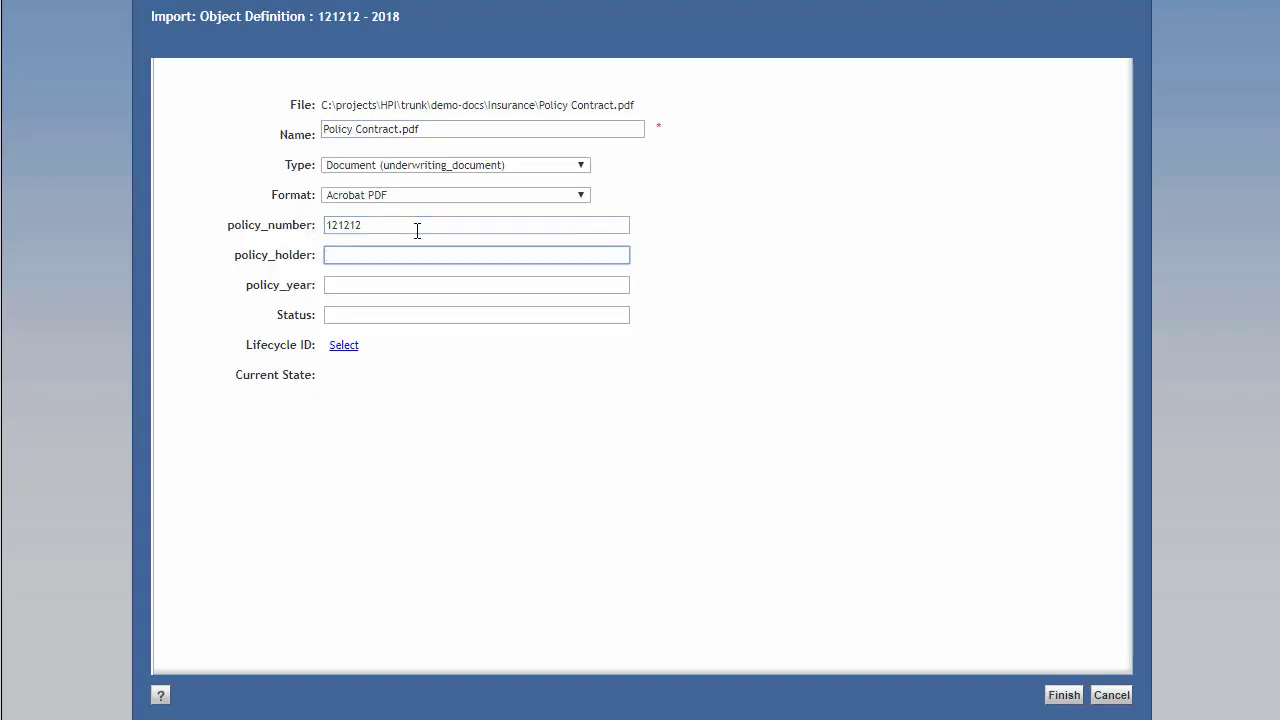
{"action": "type", "text": "TSG"}
{"action": "key", "text": "Tab"}
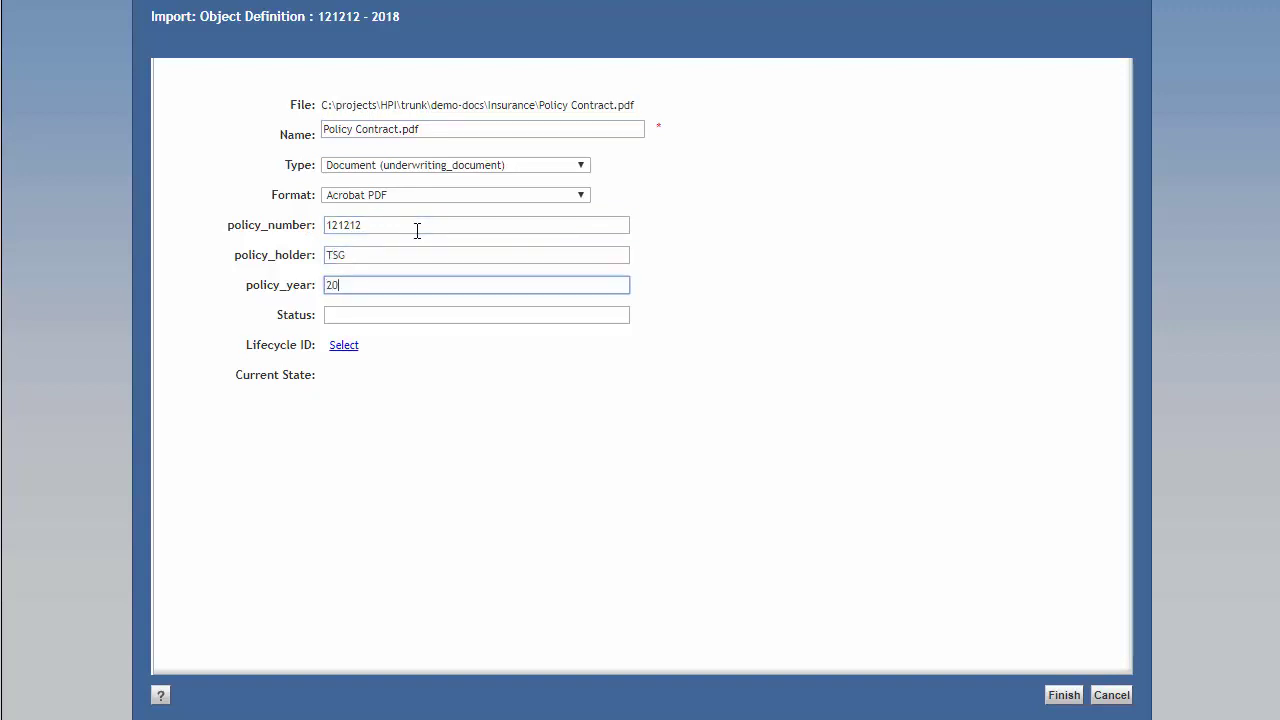
{"action": "key", "text": "Tab"}
{"action": "type", "text": "Ope"}
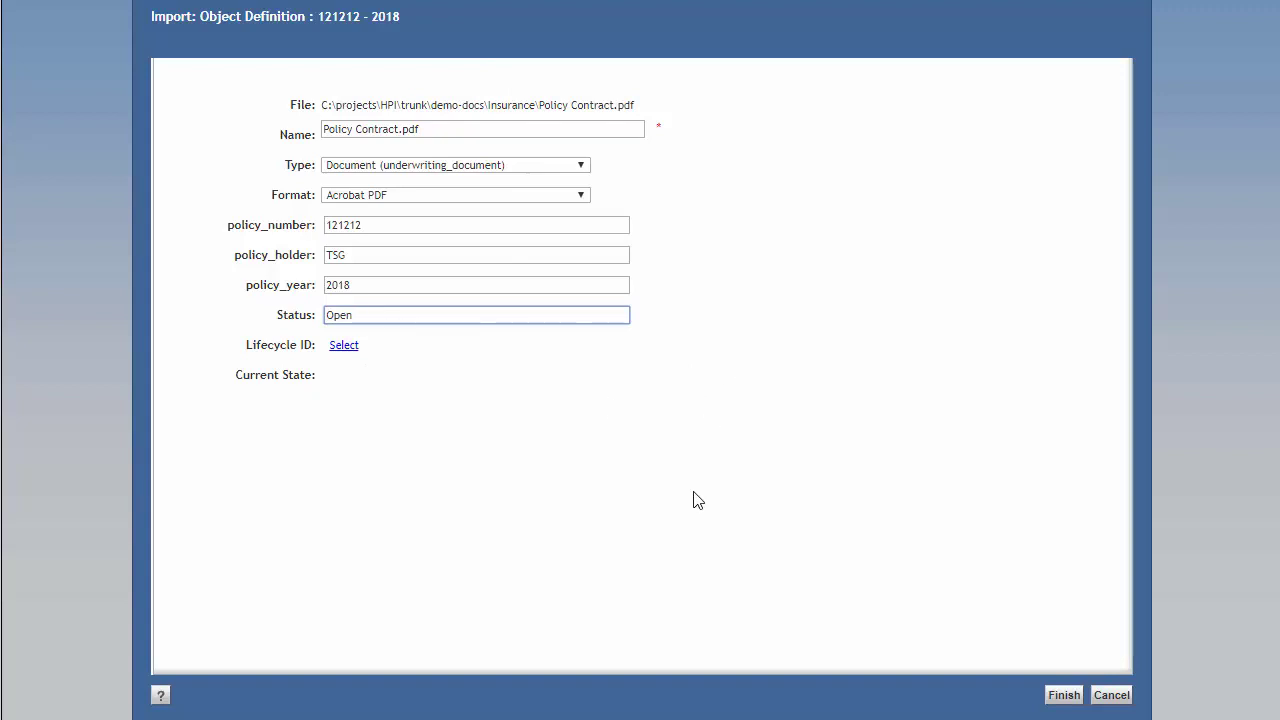
- Finish the import and open Policy Contract.pdf from the 121212 - 2018 results
{"action": "left_click", "coordinate": [1064, 695]}
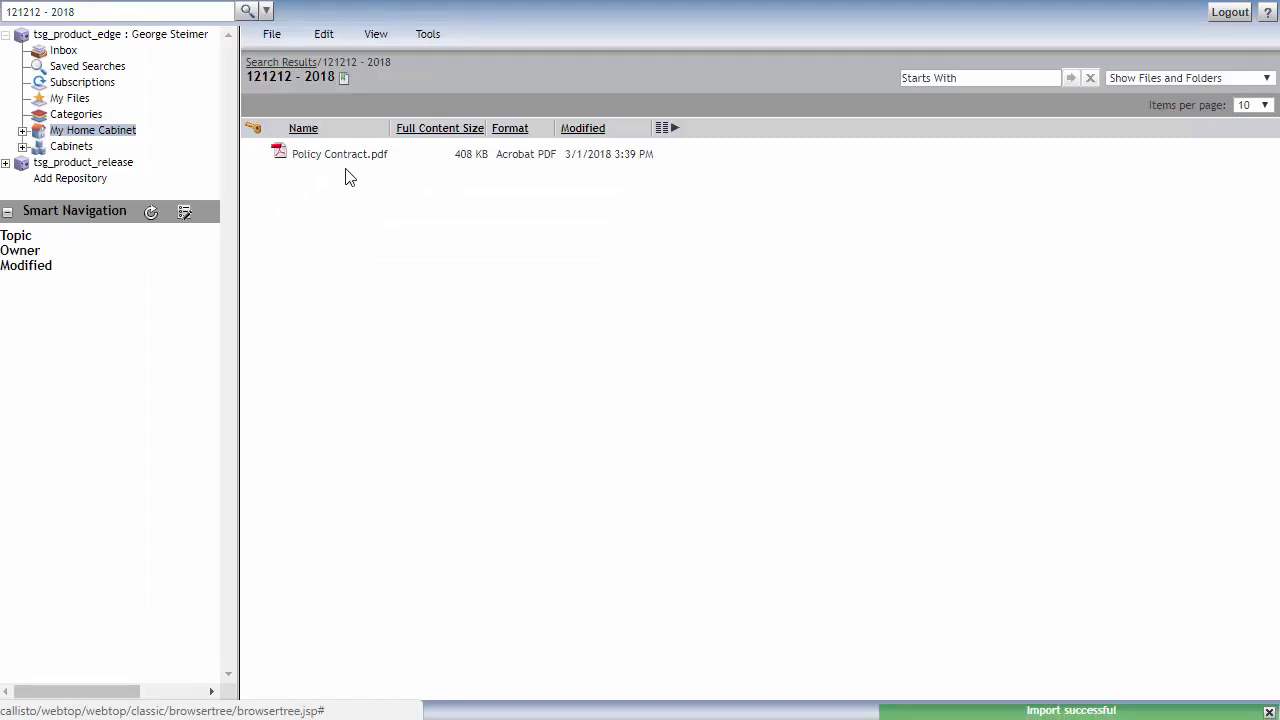
{"action": "left_click", "coordinate": [357, 159]}
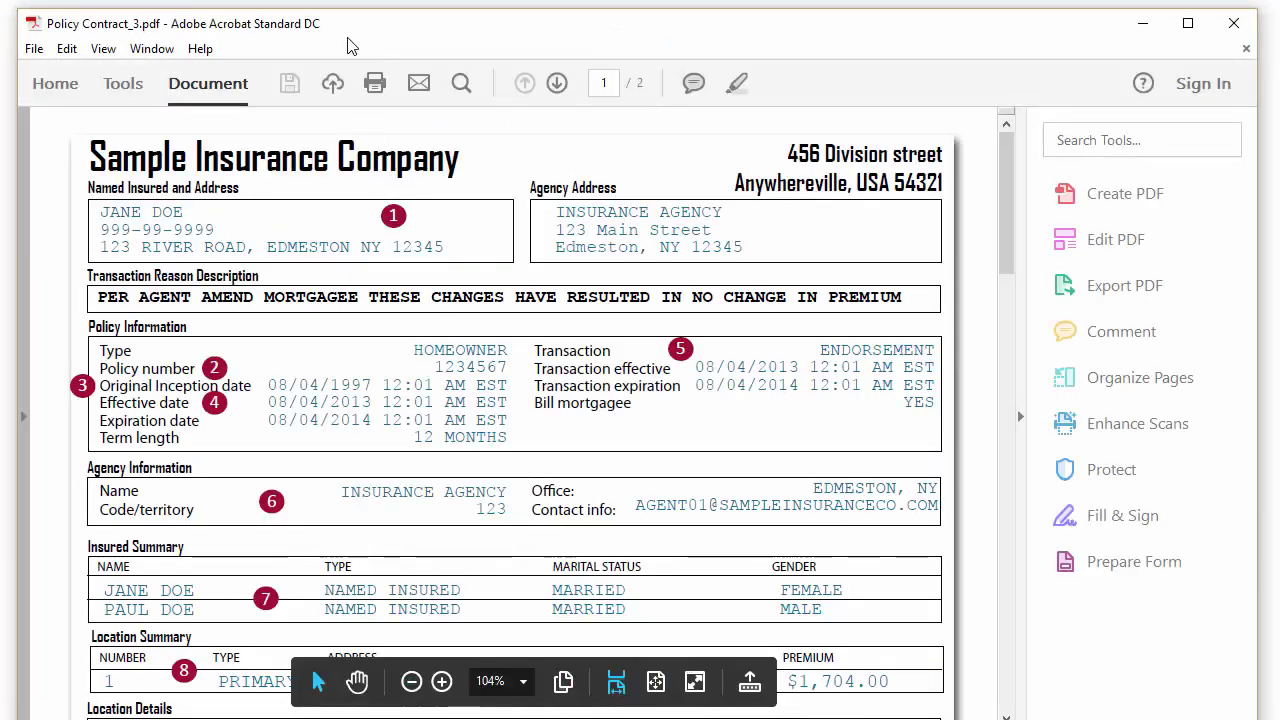
- Close the Policy Contract PDF in Acrobat after viewing it
{"action": "left_click_drag", "start_coordinate": [349, 30], "coordinate": [342, 22]}
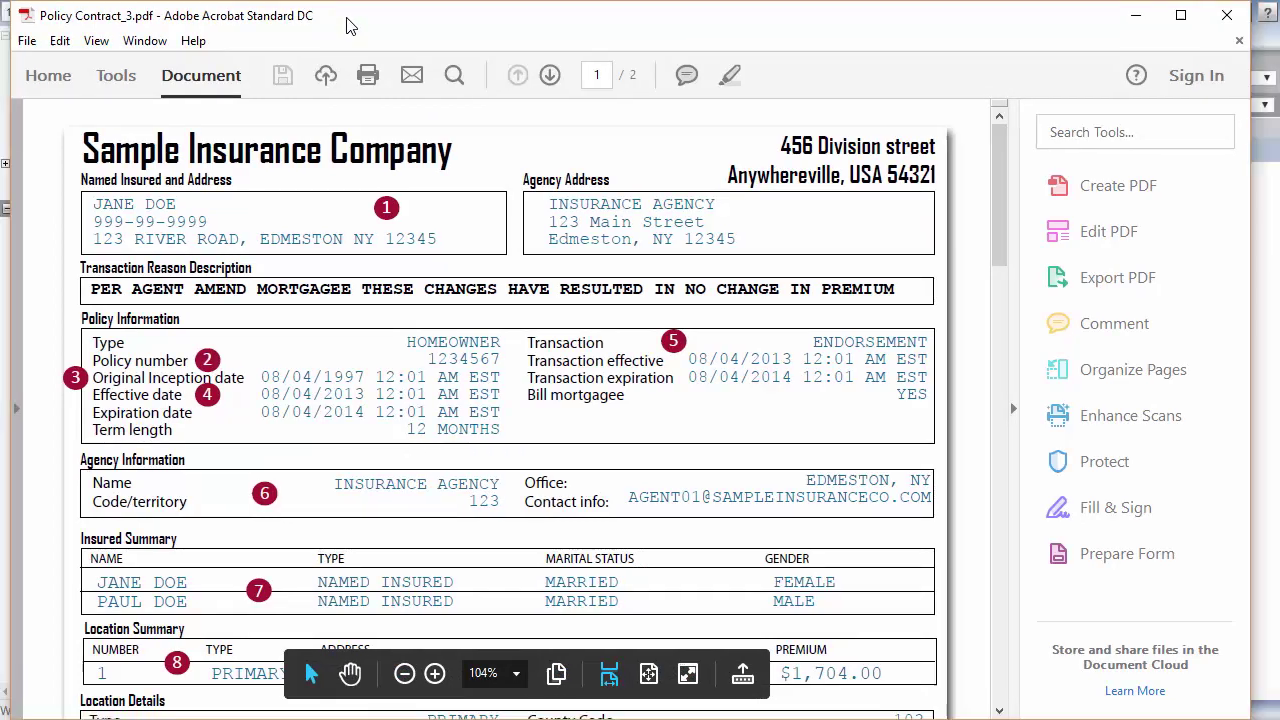
{"action": "left_click", "coordinate": [1246, 16]}
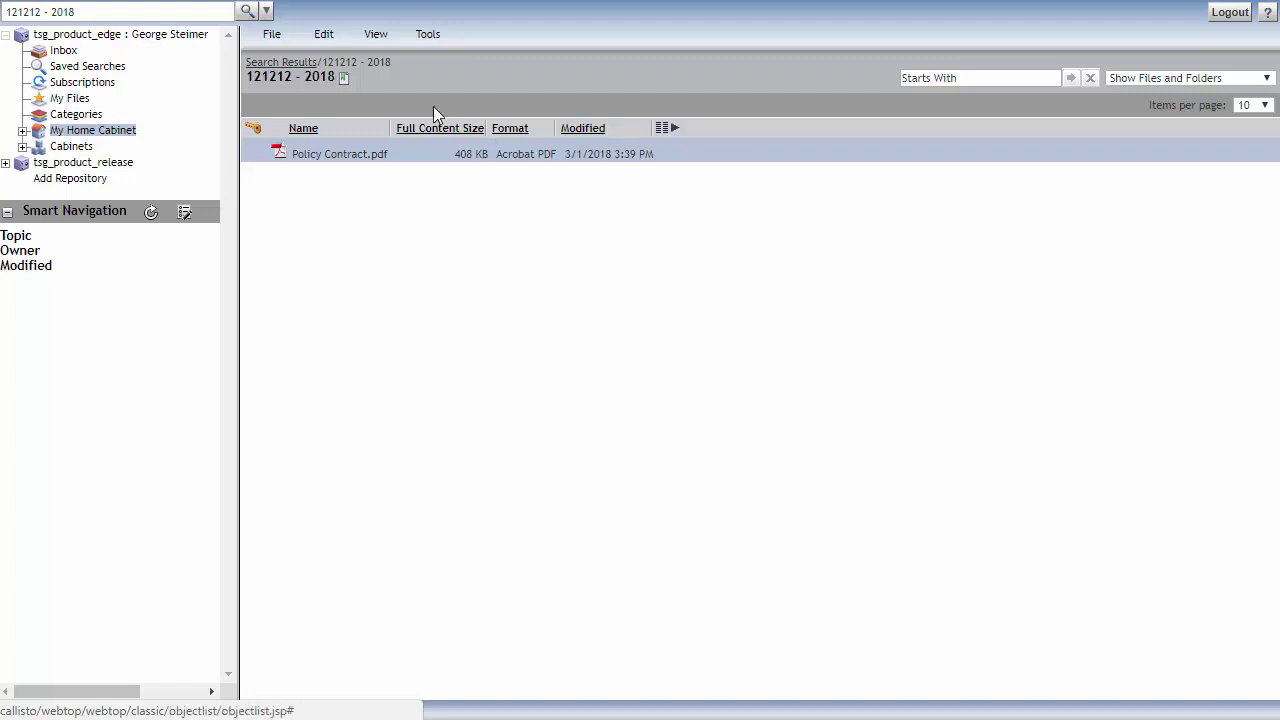
- Import 2013 Annual Report.pdf and New Policy Welcome Template.docx and proceed to file 1's properties
{"action": "left_click", "coordinate": [273, 36]}
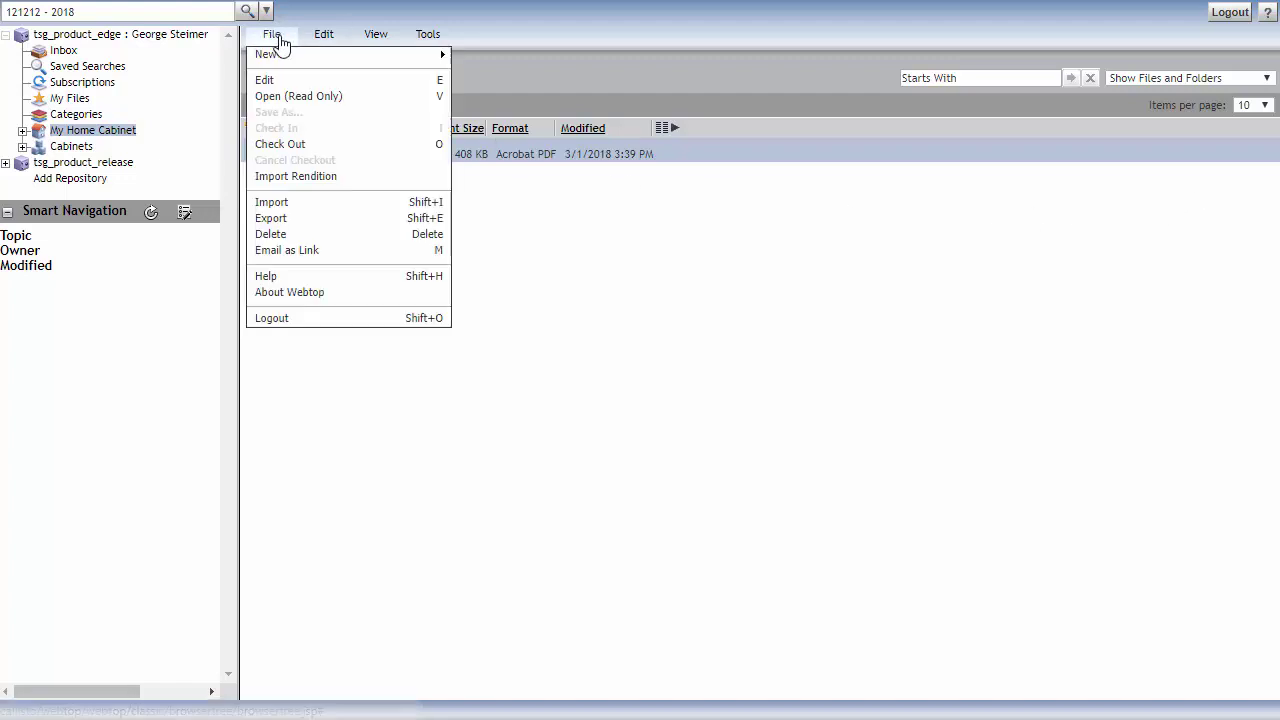
{"action": "left_click", "coordinate": [280, 202]}
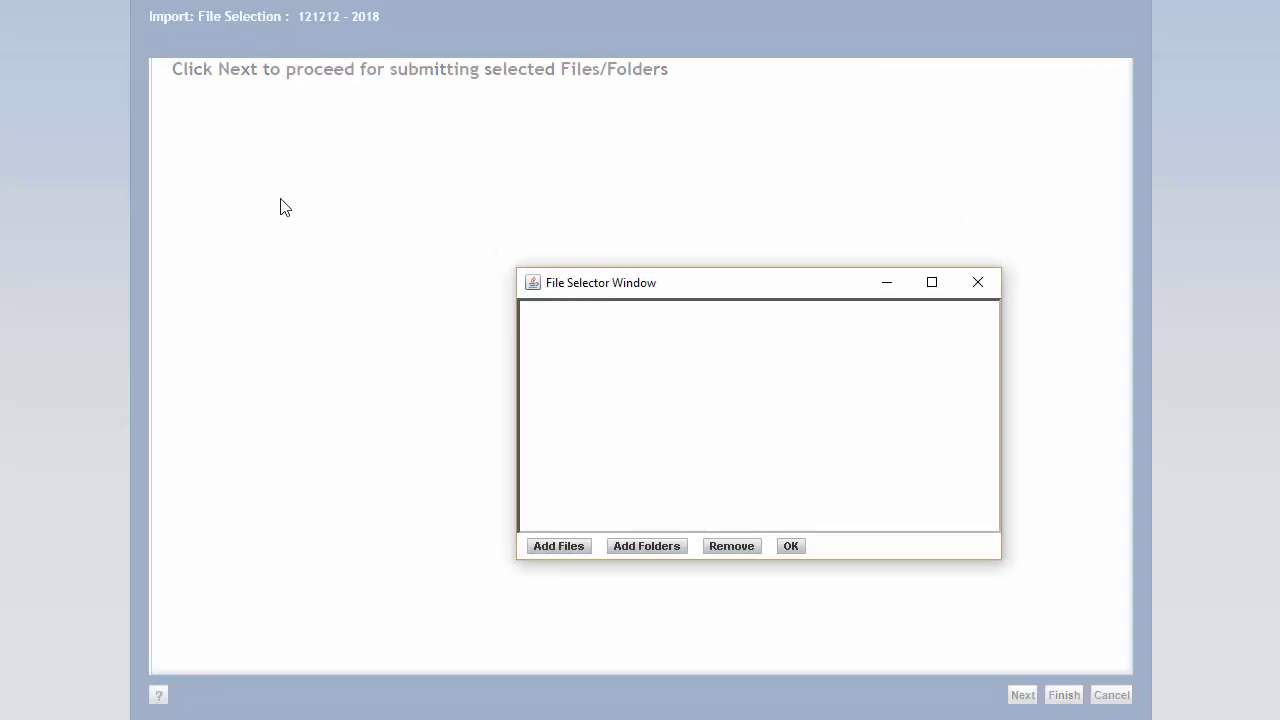
{"action": "key", "text": "alt+Tab"}
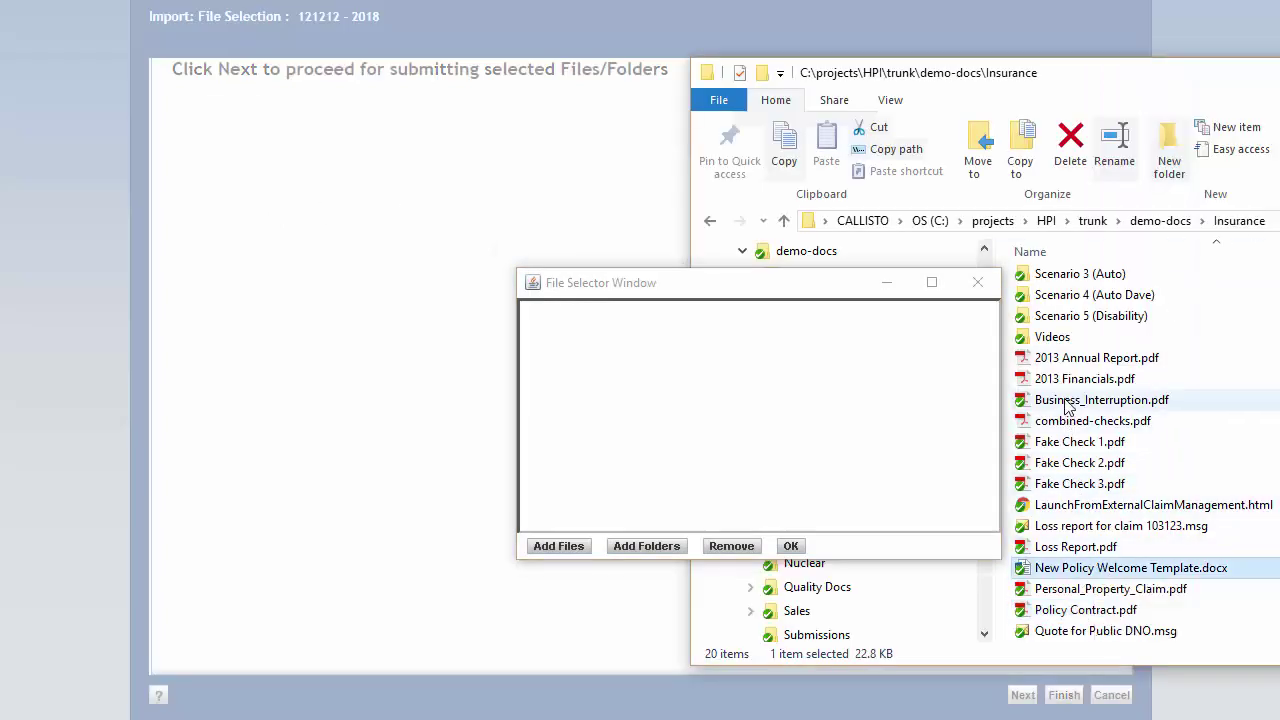
{"action": "left_click", "coordinate": [1120, 358], "text": "ctrl"}
{"action": "left_click_drag", "start_coordinate": [1120, 365], "coordinate": [829, 380]}
{"action": "left_click", "coordinate": [795, 546]}
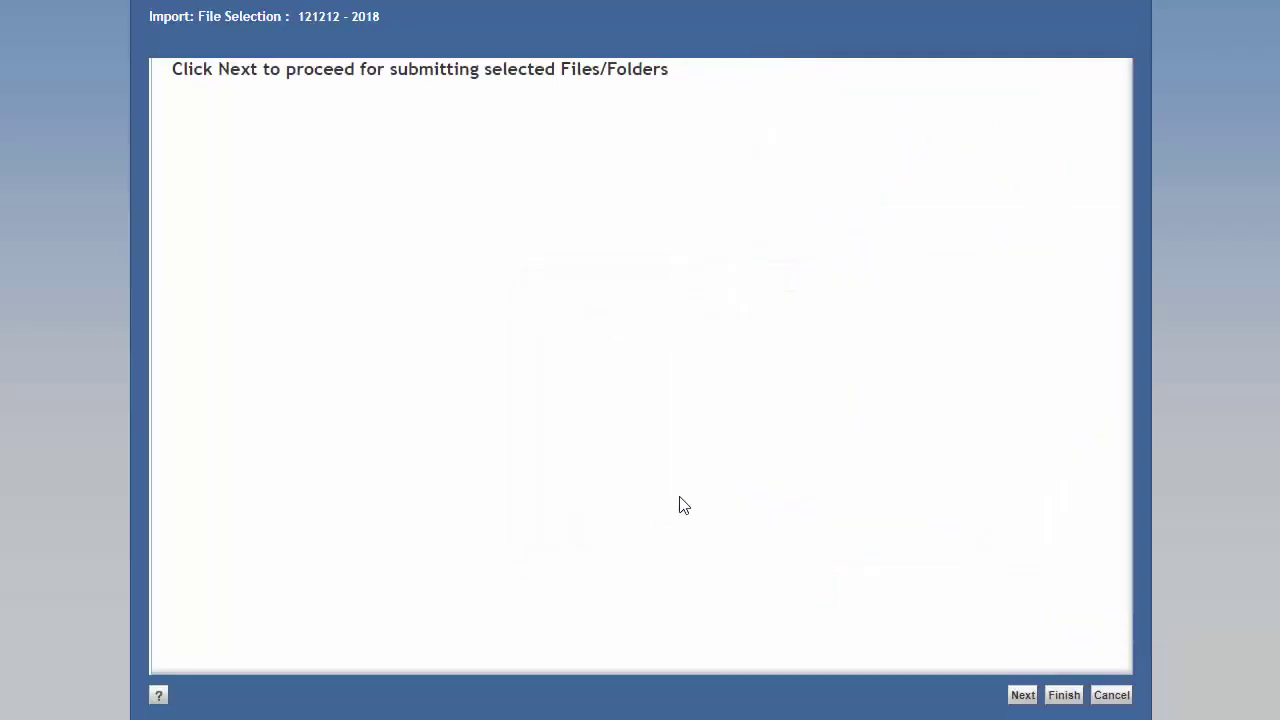
{"action": "left_click", "coordinate": [1021, 695]}
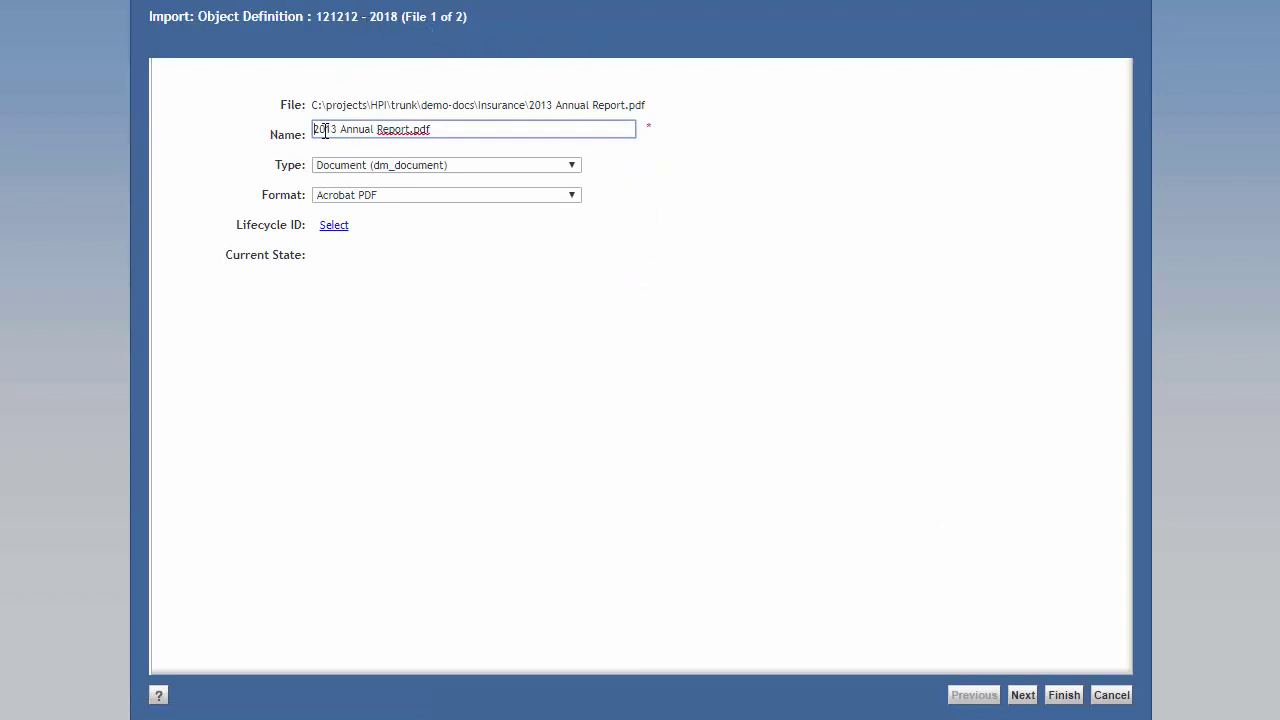
- Give the first file policy 121212, holder TSg, year 2018 and status Open
{"action": "left_click", "coordinate": [386, 165]}
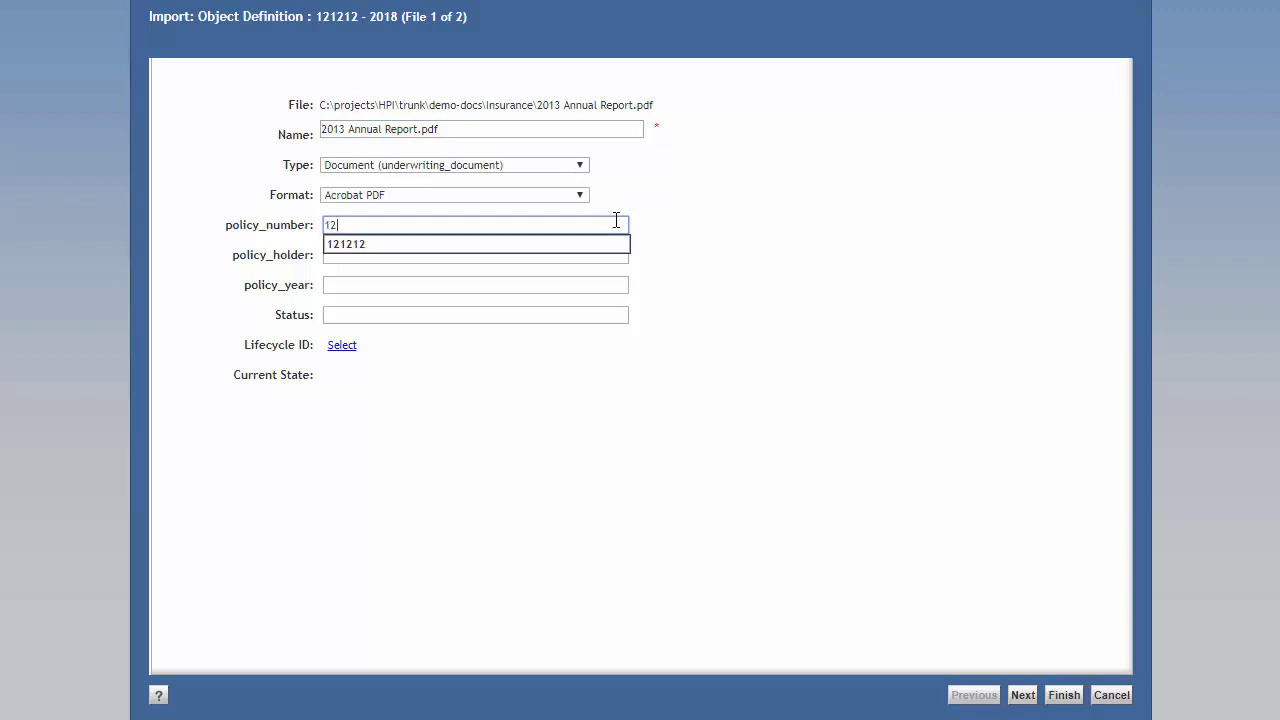
{"action": "key", "text": "Tab"}
{"action": "type", "text": "TSg"}
{"action": "key", "text": "Tab"}
{"action": "type", "text": "2018"}
{"action": "key", "text": "Tab"}
{"action": "type", "text": "Open"}
{"action": "left_click", "coordinate": [998, 343]}
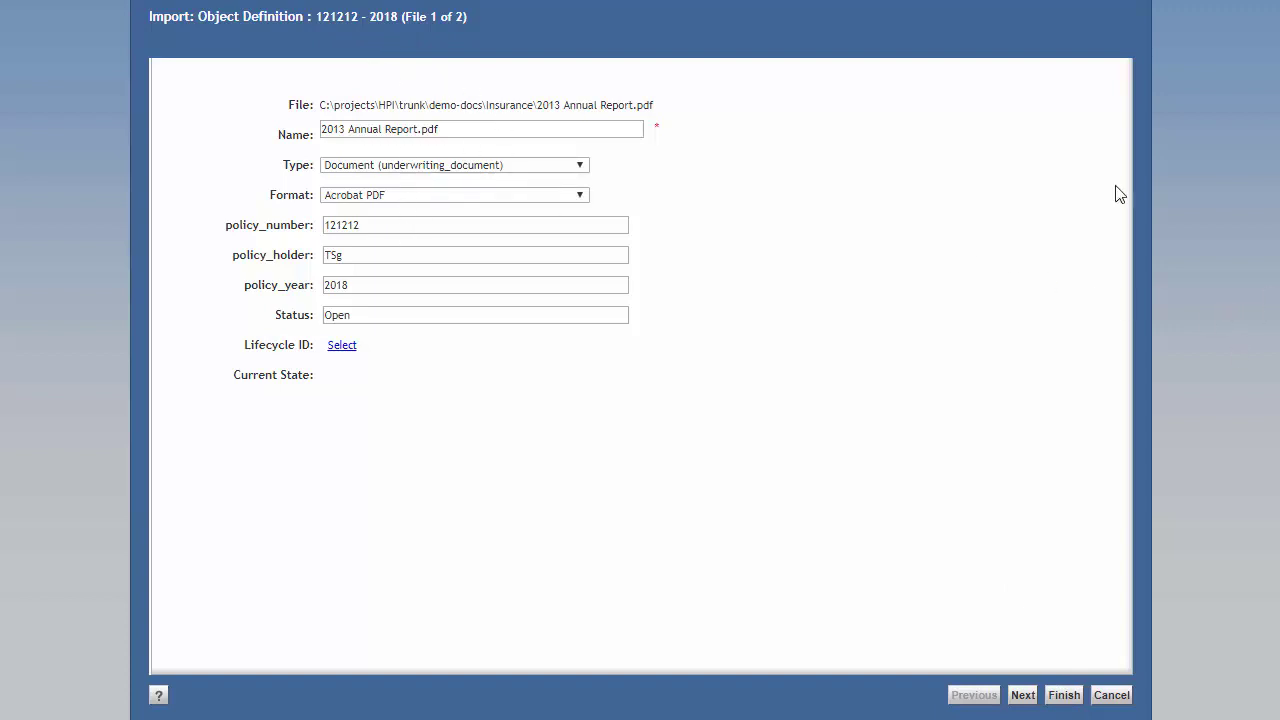
{"action": "left_click", "coordinate": [1022, 695]}
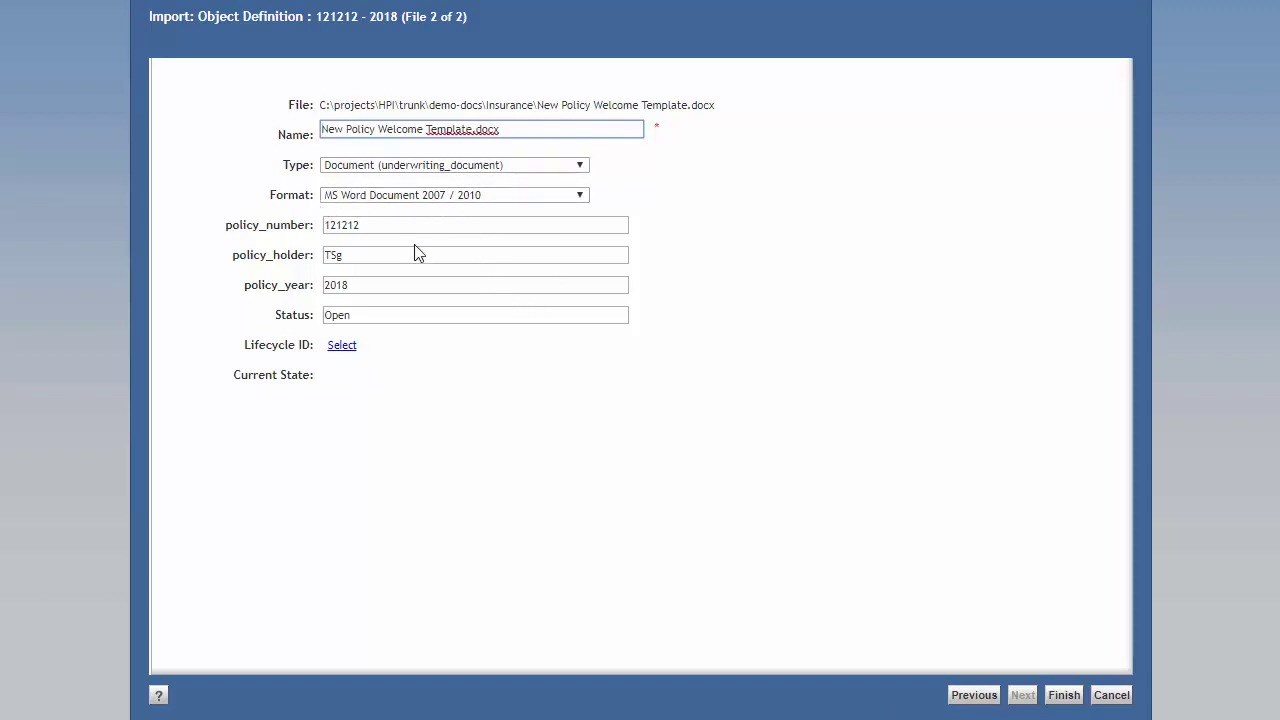
- Correct the policy holder to uppercase TSG on both files
{"action": "left_click", "coordinate": [388, 257]}
{"action": "key", "text": "BackSpace"}
{"action": "type", "text": "G"}
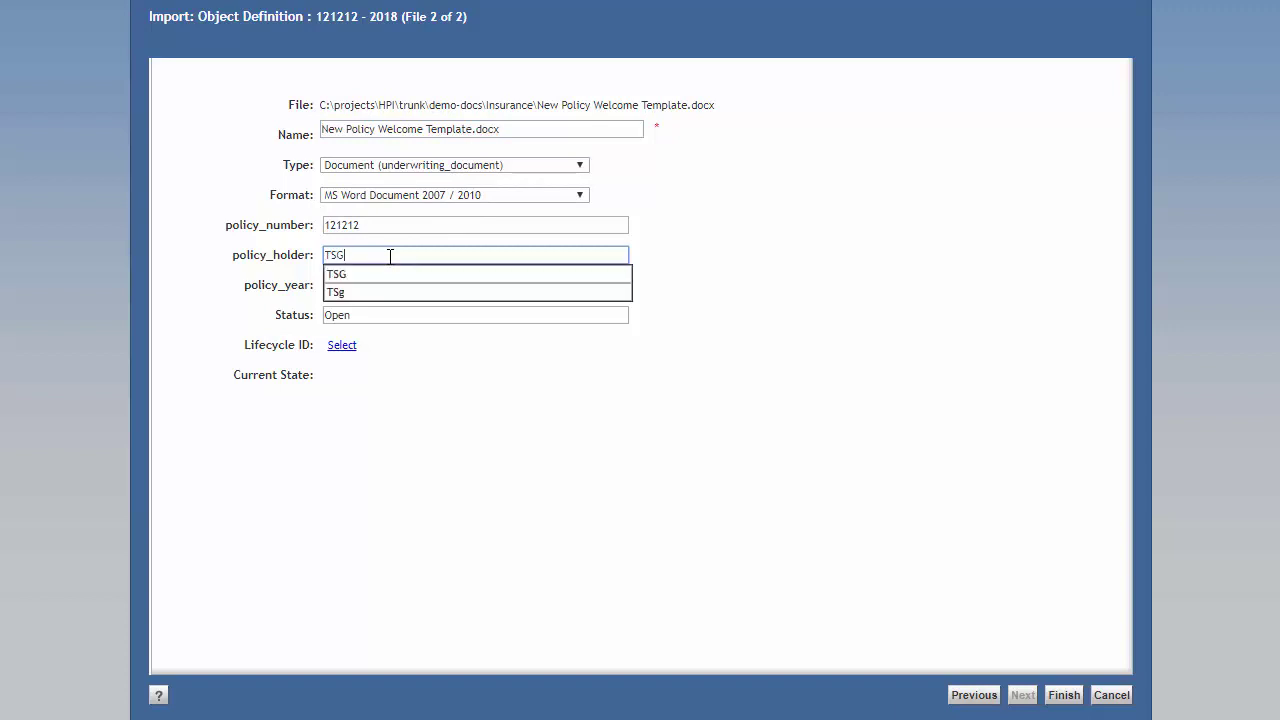
{"action": "left_click", "coordinate": [746, 252]}
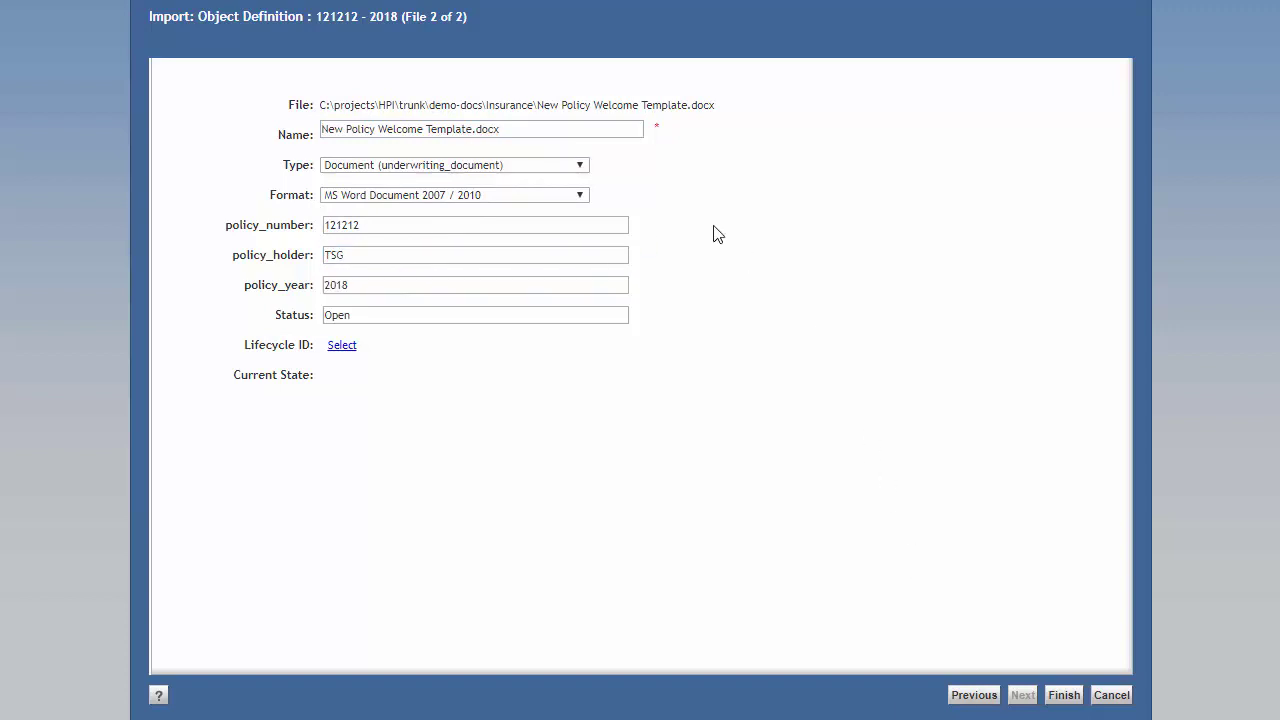
{"action": "left_click", "coordinate": [982, 699]}
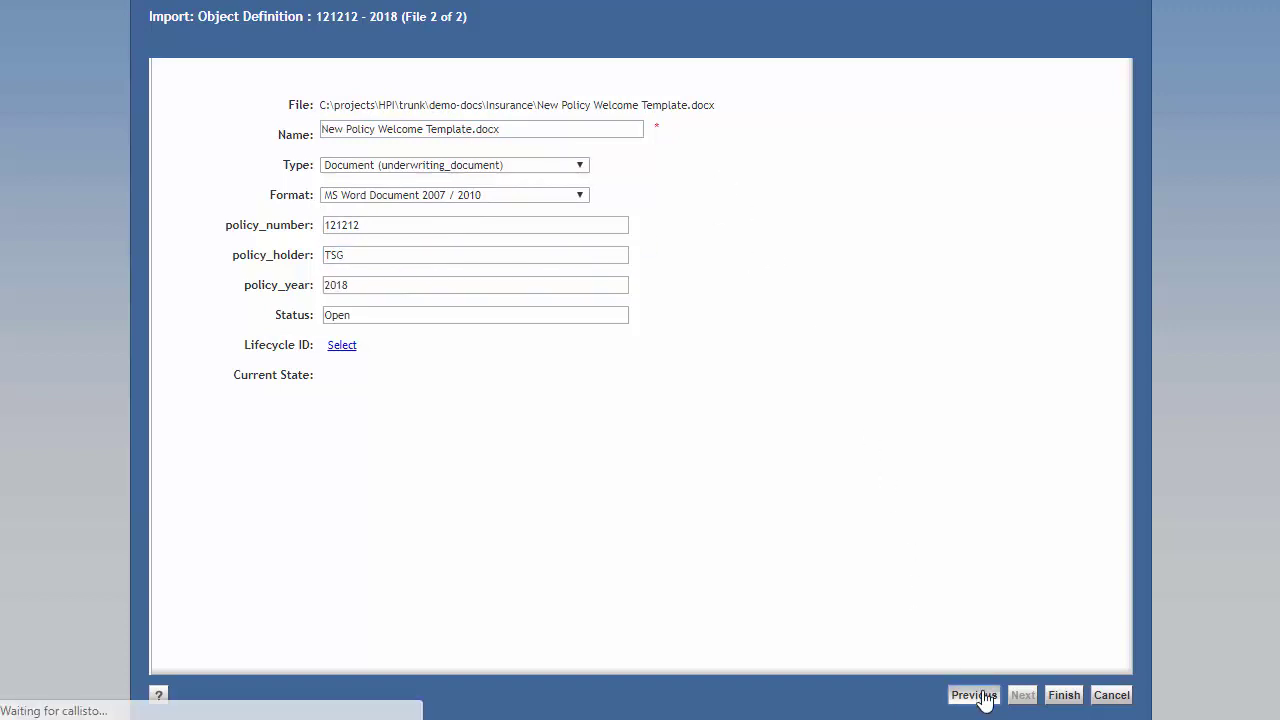
{"action": "left_click", "coordinate": [404, 259]}
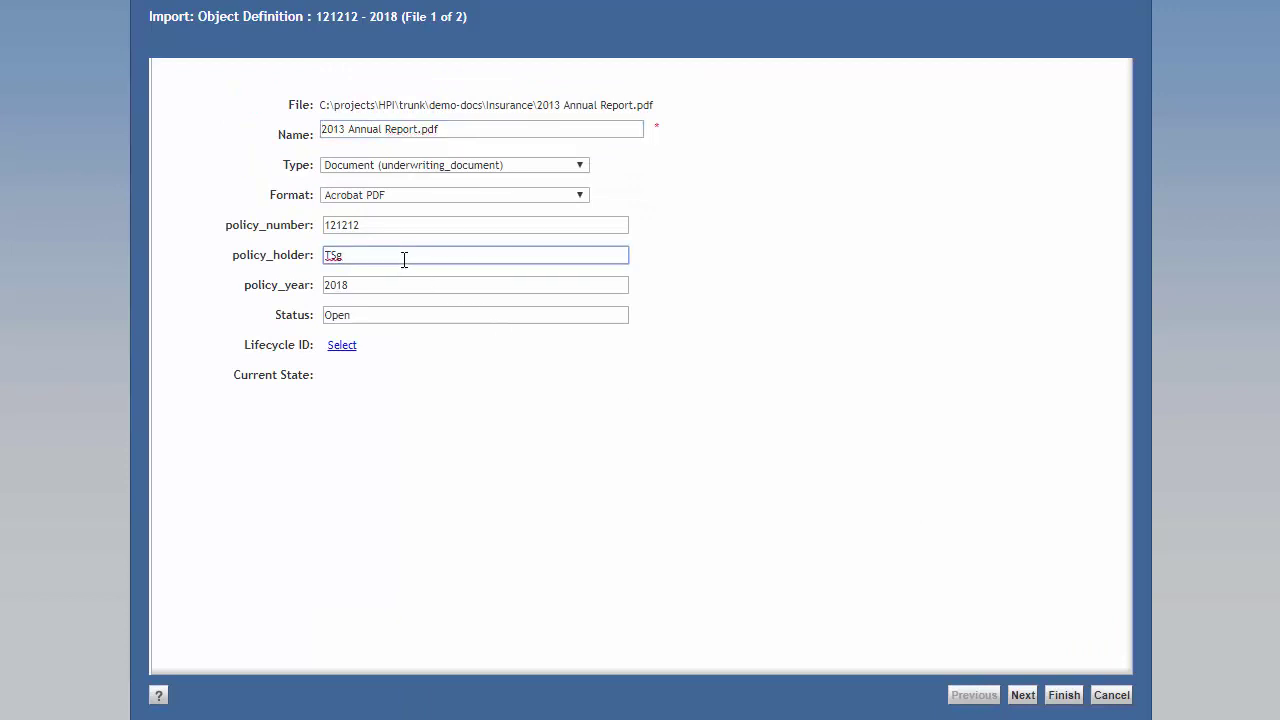
{"action": "key", "text": "BackSpace"}
{"action": "type", "text": "G"}
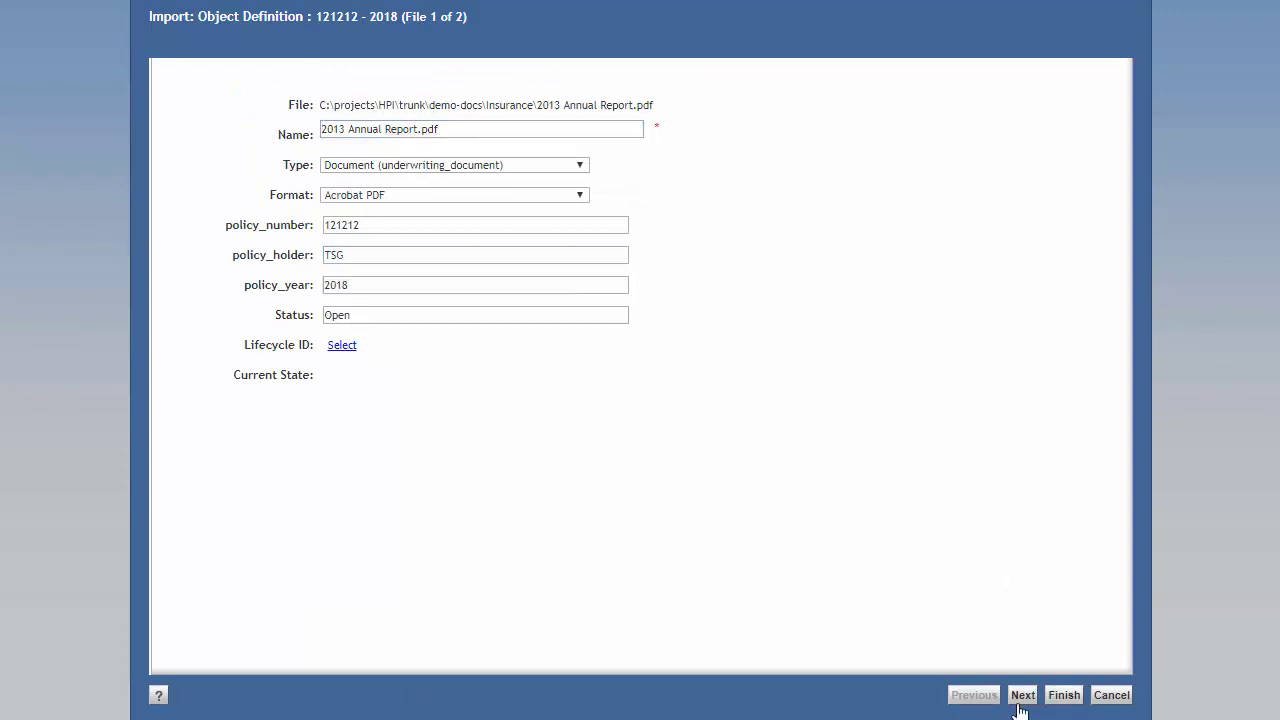
{"action": "left_click", "coordinate": [1021, 697]}
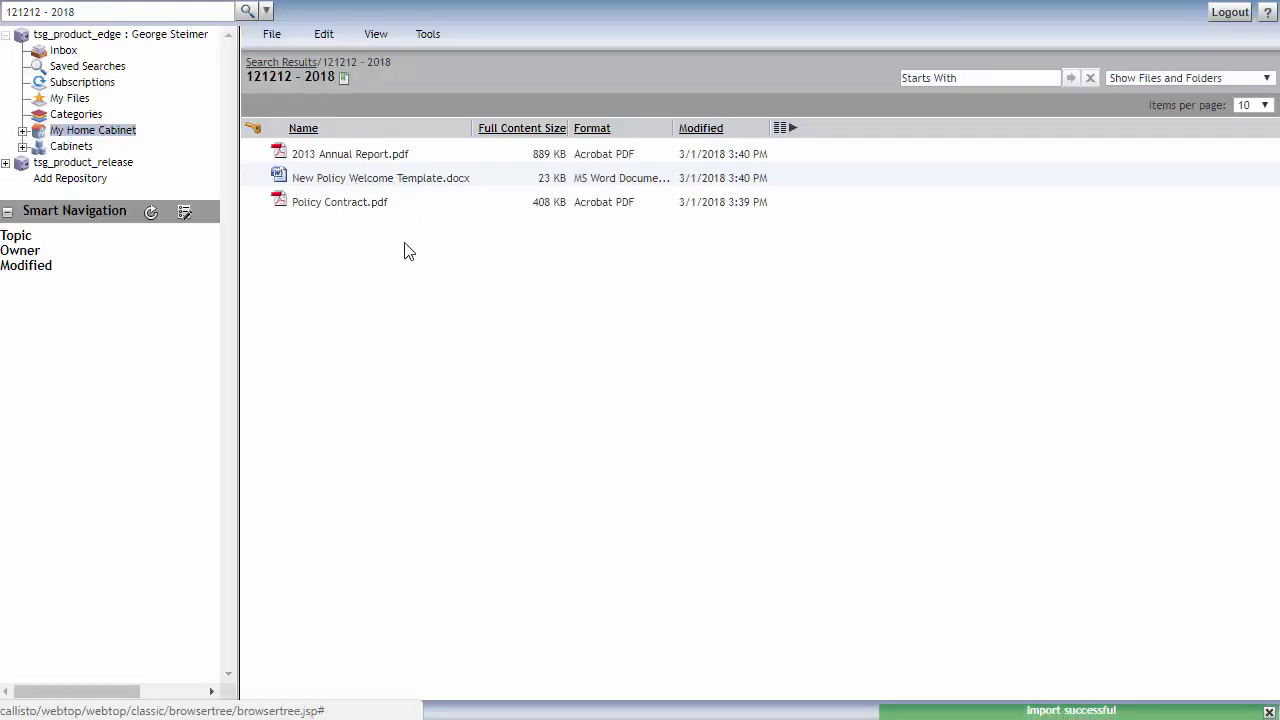
- Select New Policy Welcome Template.docx and bring up its actions menu to edit it
{"action": "left_click", "coordinate": [373, 185]}
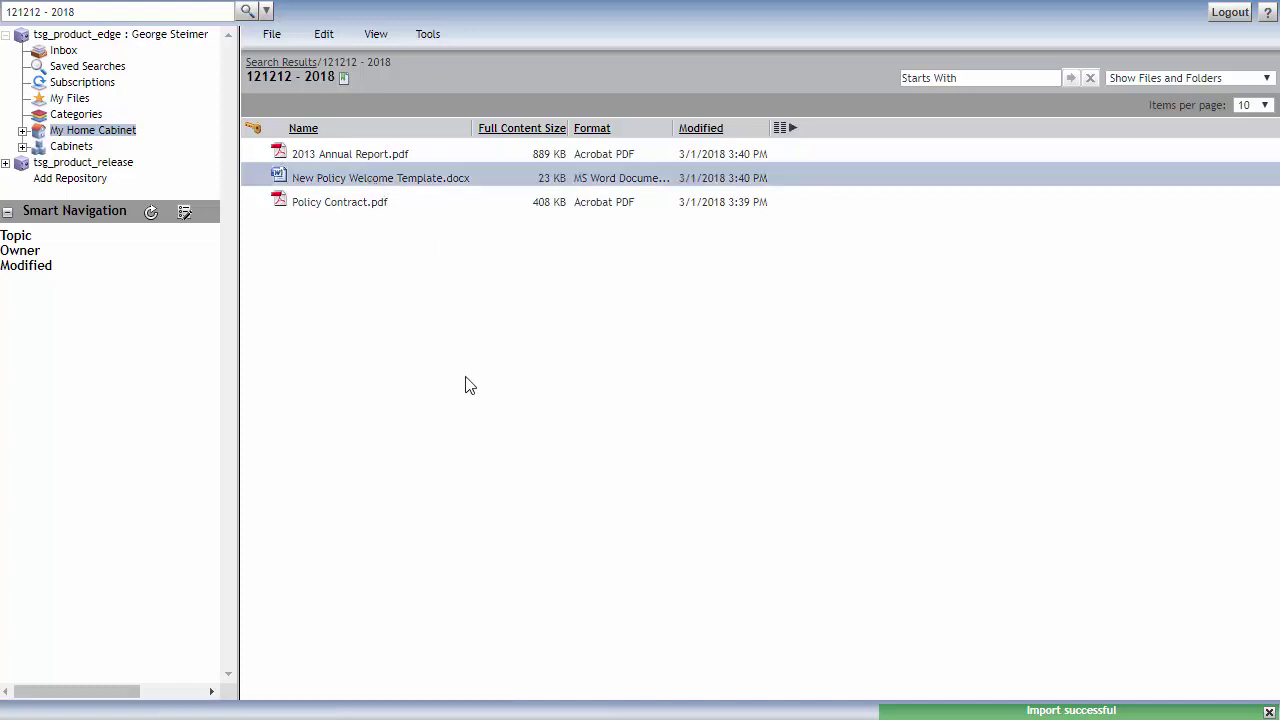
{"action": "right_click", "coordinate": [373, 188]}
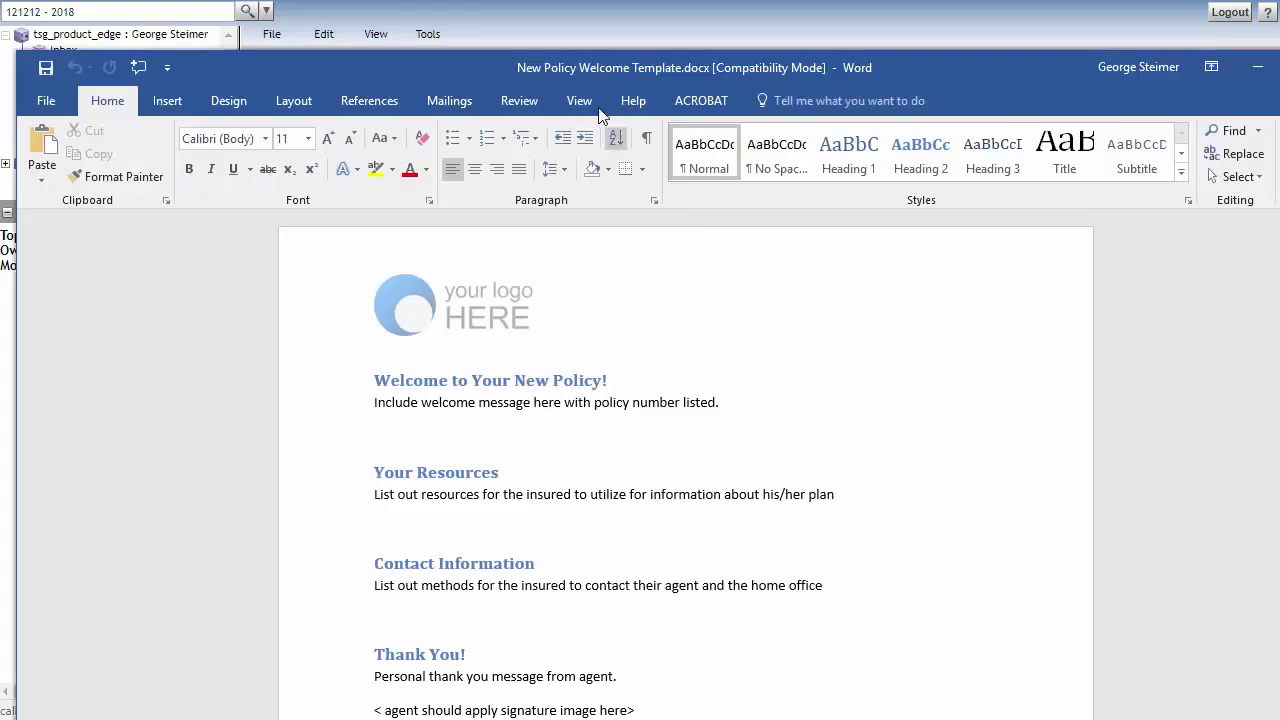
- Append 'Edit from Webtop' after the welcome message line in Word and close the template
{"action": "double_click", "coordinate": [579, 70]}
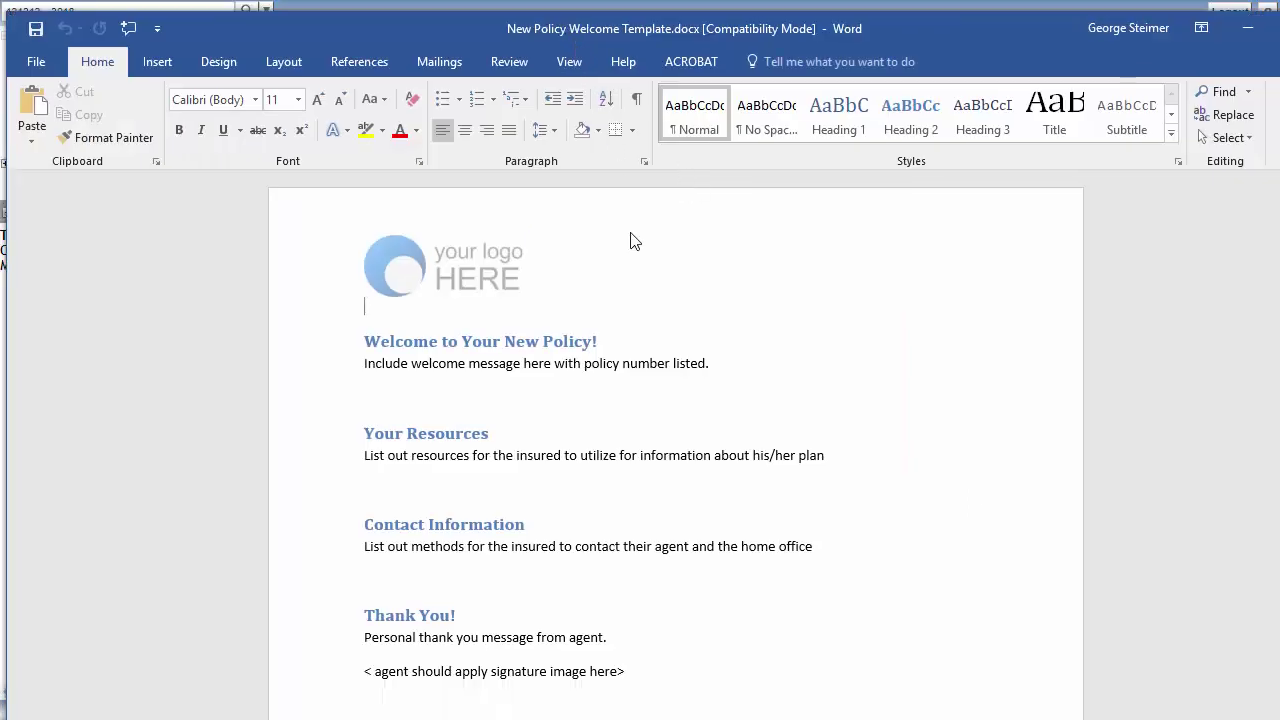
{"action": "left_click", "coordinate": [720, 360]}
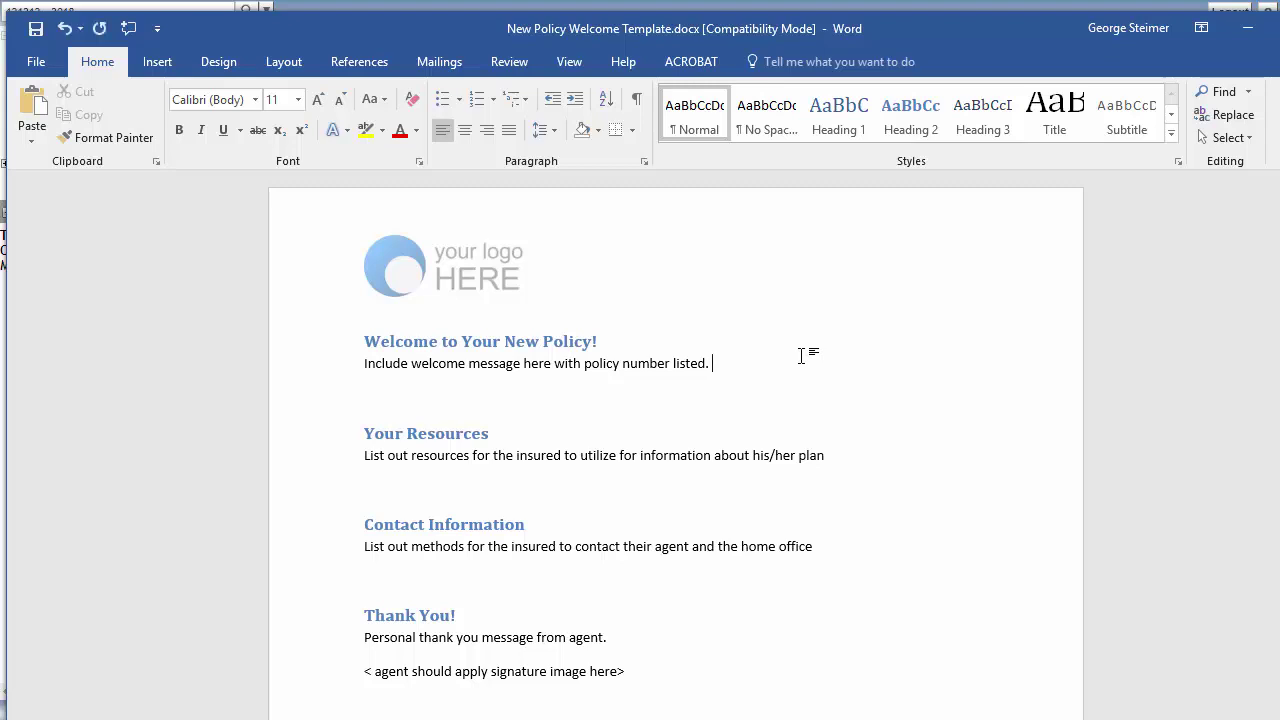
{"action": "type", "text": "Edit from Webtop"}
{"action": "key", "text": "ctrl+w"}
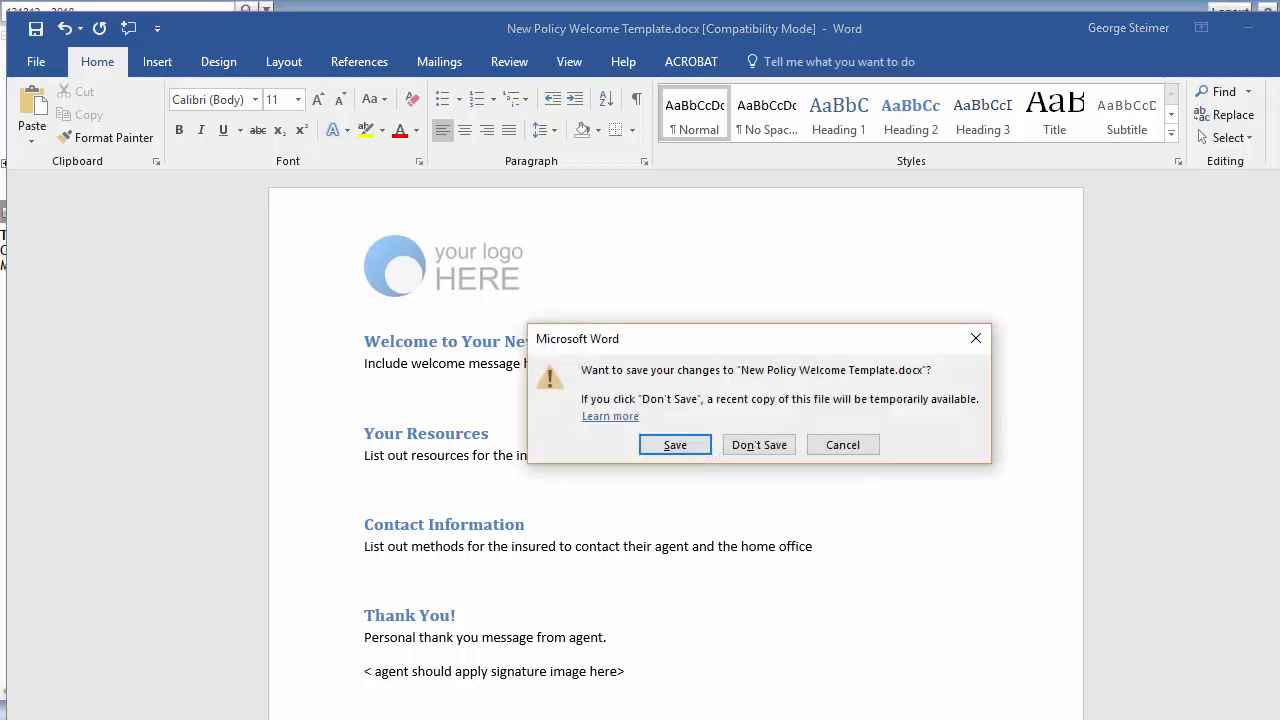
- Save the template changes and choose Check In for New Policy Welcome Template.docx
{"action": "left_click", "coordinate": [680, 443]}
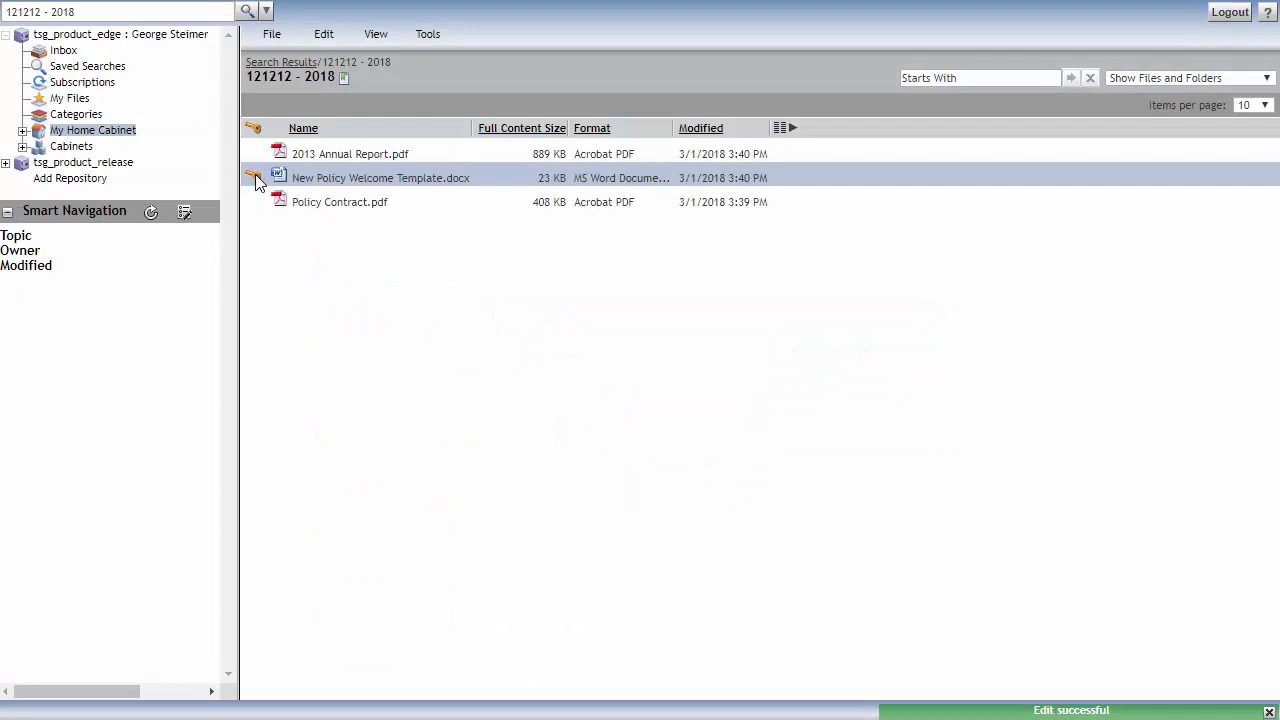
{"action": "right_click", "coordinate": [328, 176]}
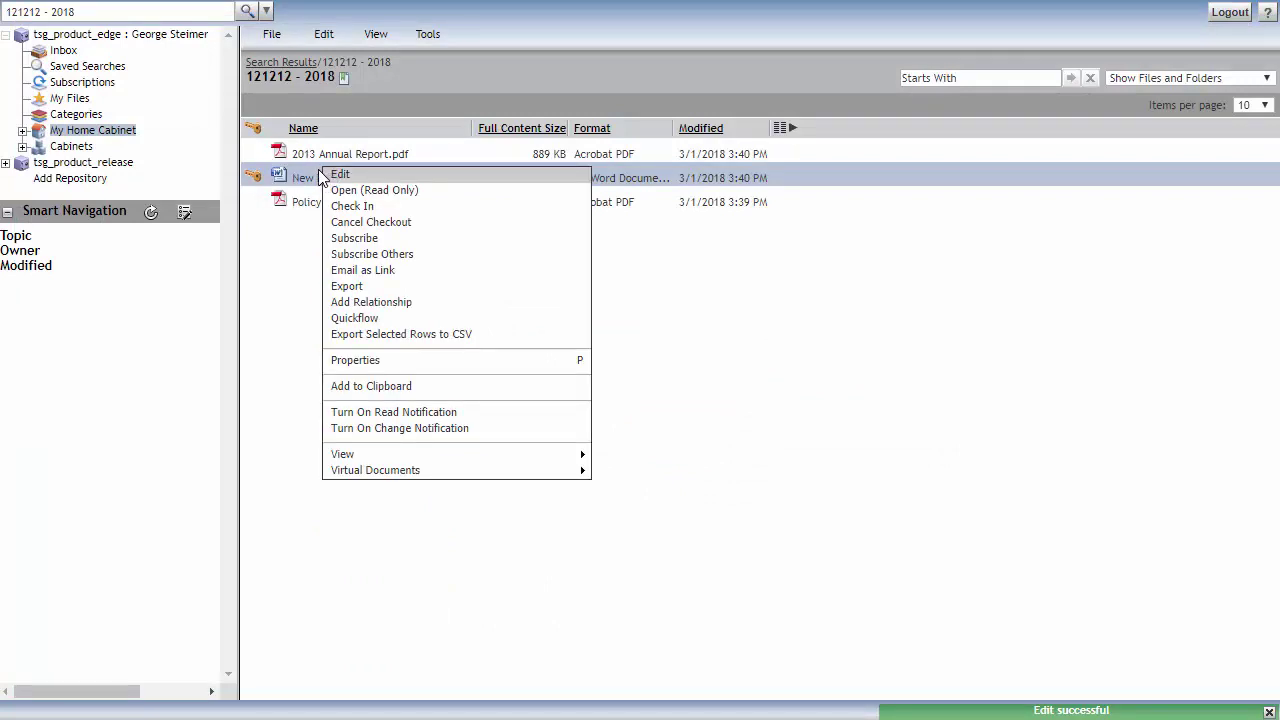
{"action": "left_click", "coordinate": [308, 172]}
{"action": "right_click", "coordinate": [298, 177]}
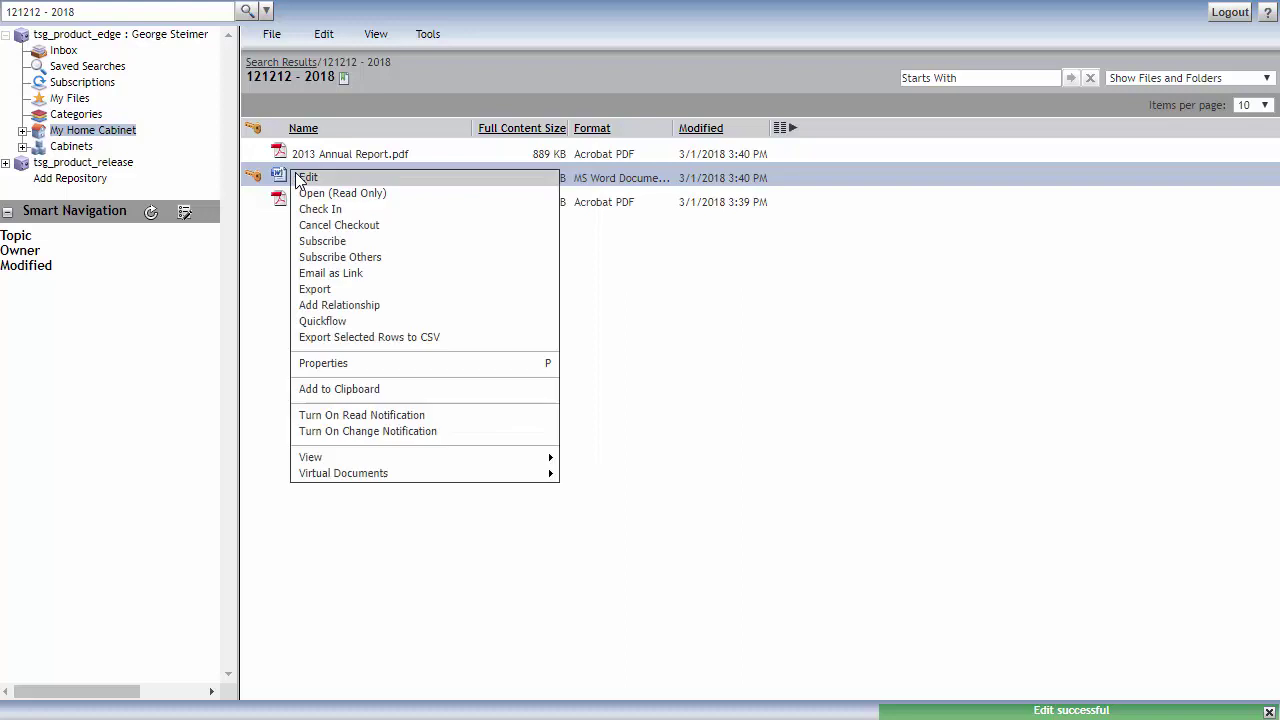
{"action": "left_click", "coordinate": [390, 210]}
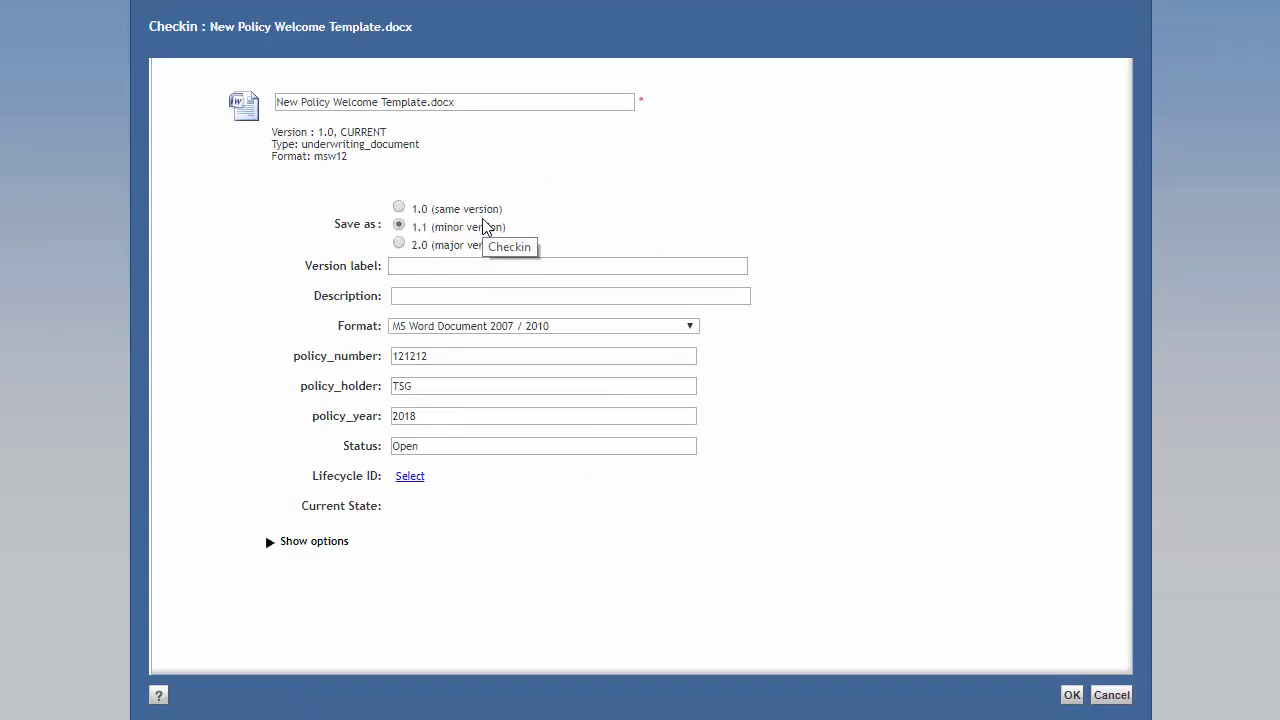
- Drag across the policy folder page, then clear the stray text highlight
{"action": "left_click_drag", "start_coordinate": [510, 212], "coordinate": [410, 205]}
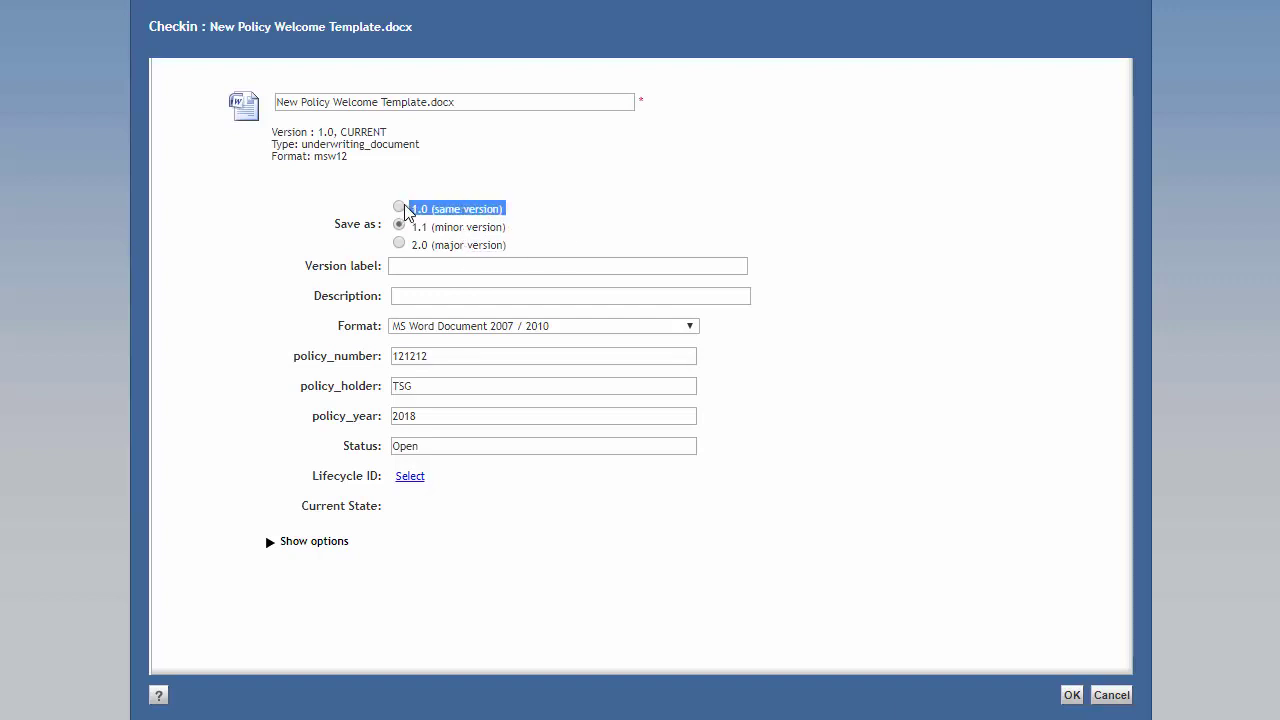
{"action": "left_click_drag", "start_coordinate": [538, 250], "coordinate": [411, 246]}
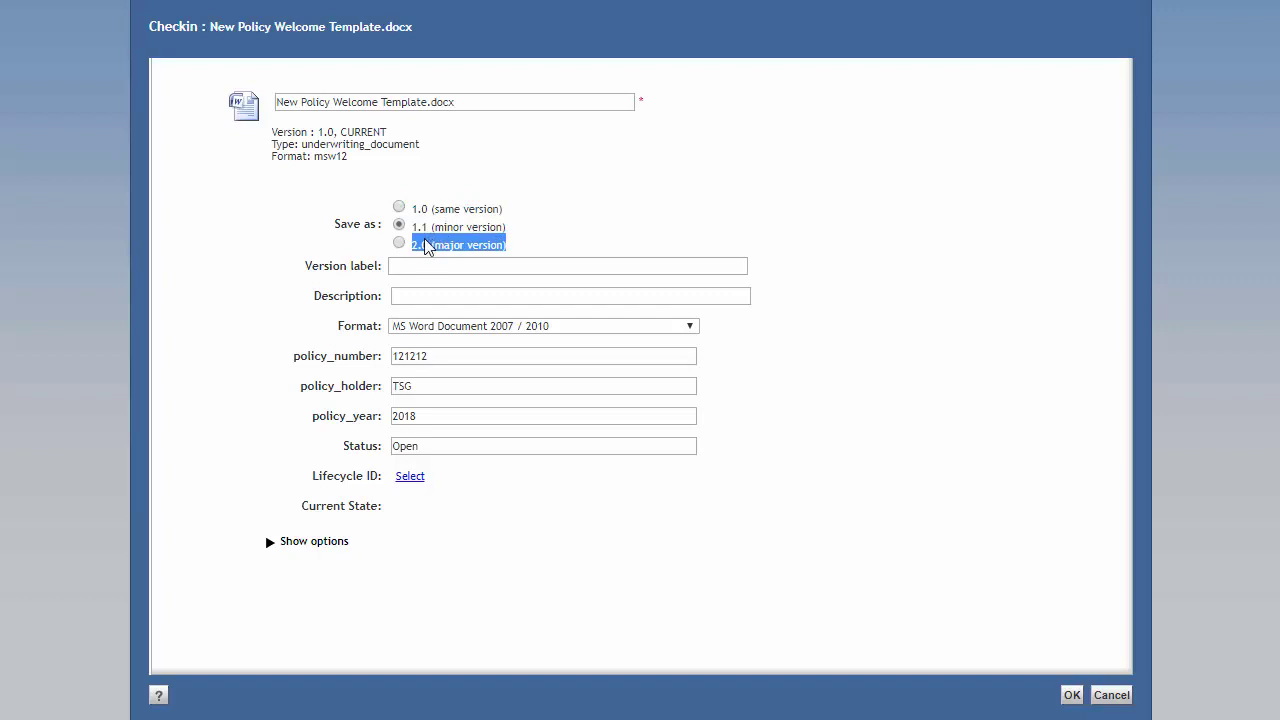
{"action": "left_click", "coordinate": [562, 239]}
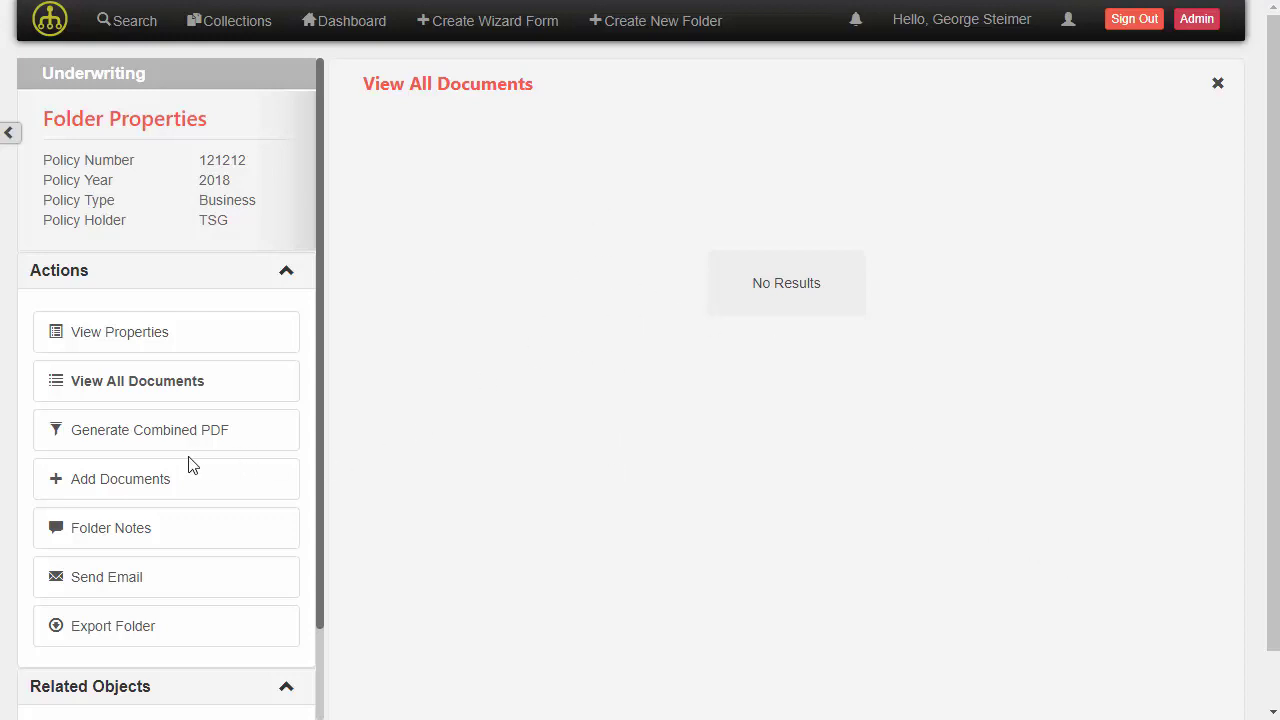
- Drop Policy Contract.pdf from the Insurance files window into the 121212 folder's Add Documents area
{"action": "left_click", "coordinate": [101, 487]}
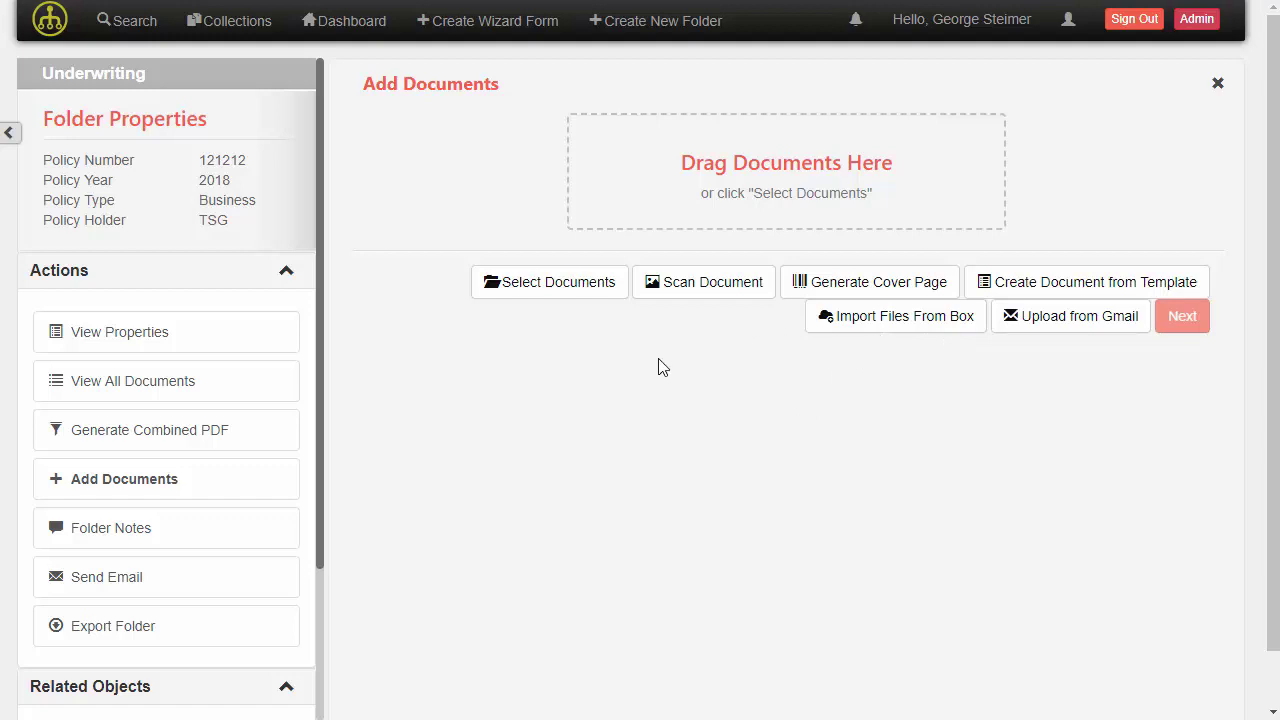
{"action": "key", "text": "alt+Tab"}
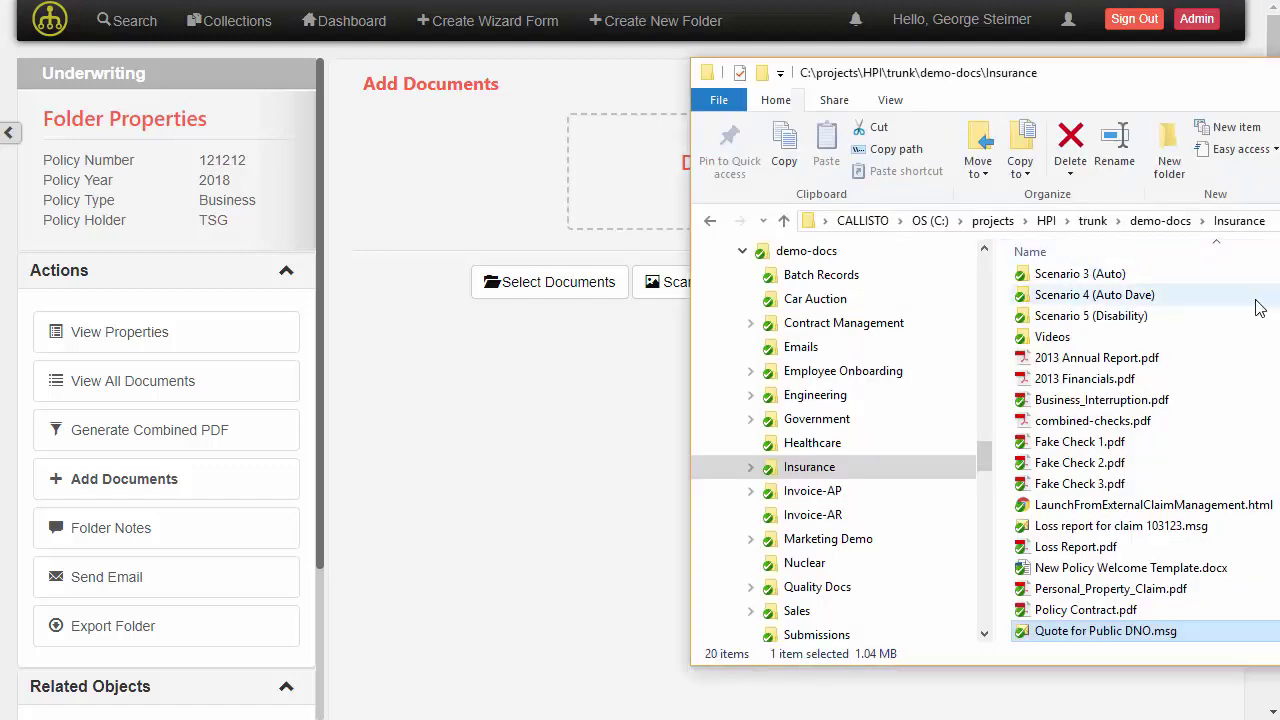
{"action": "left_click_drag", "start_coordinate": [962, 78], "coordinate": [1064, 90]}
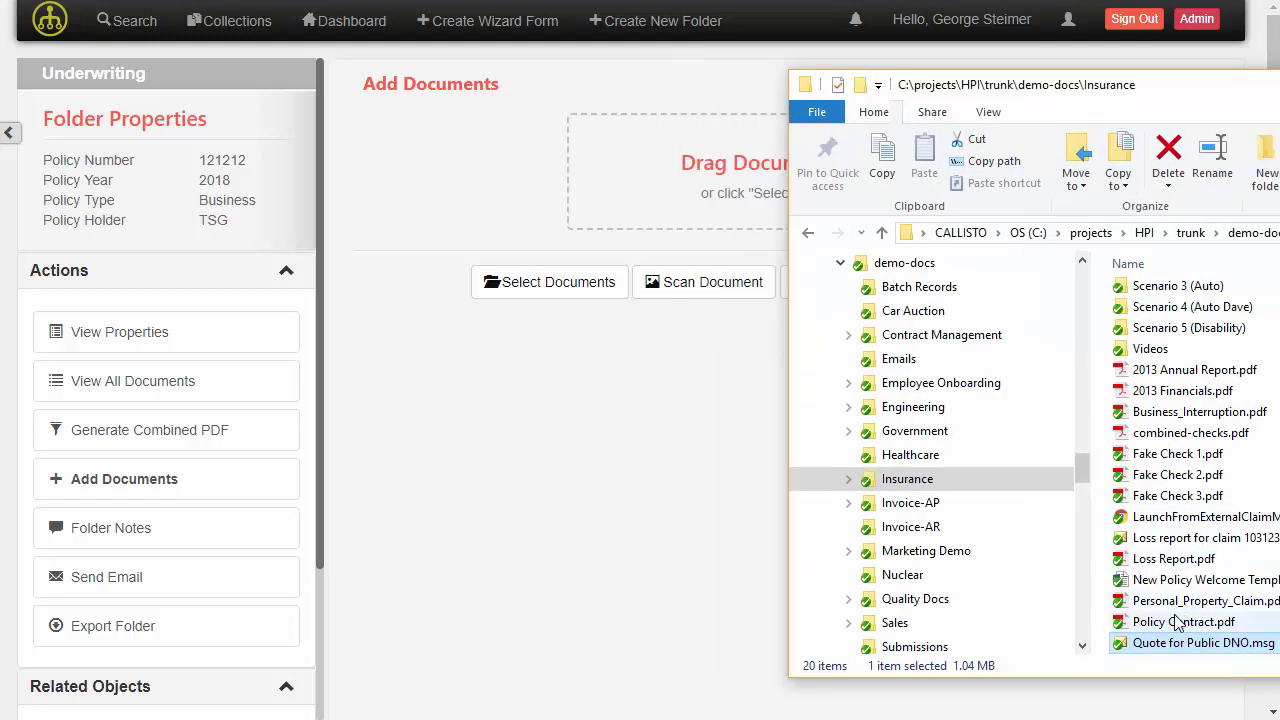
{"action": "left_click_drag", "start_coordinate": [1175, 624], "coordinate": [708, 192]}
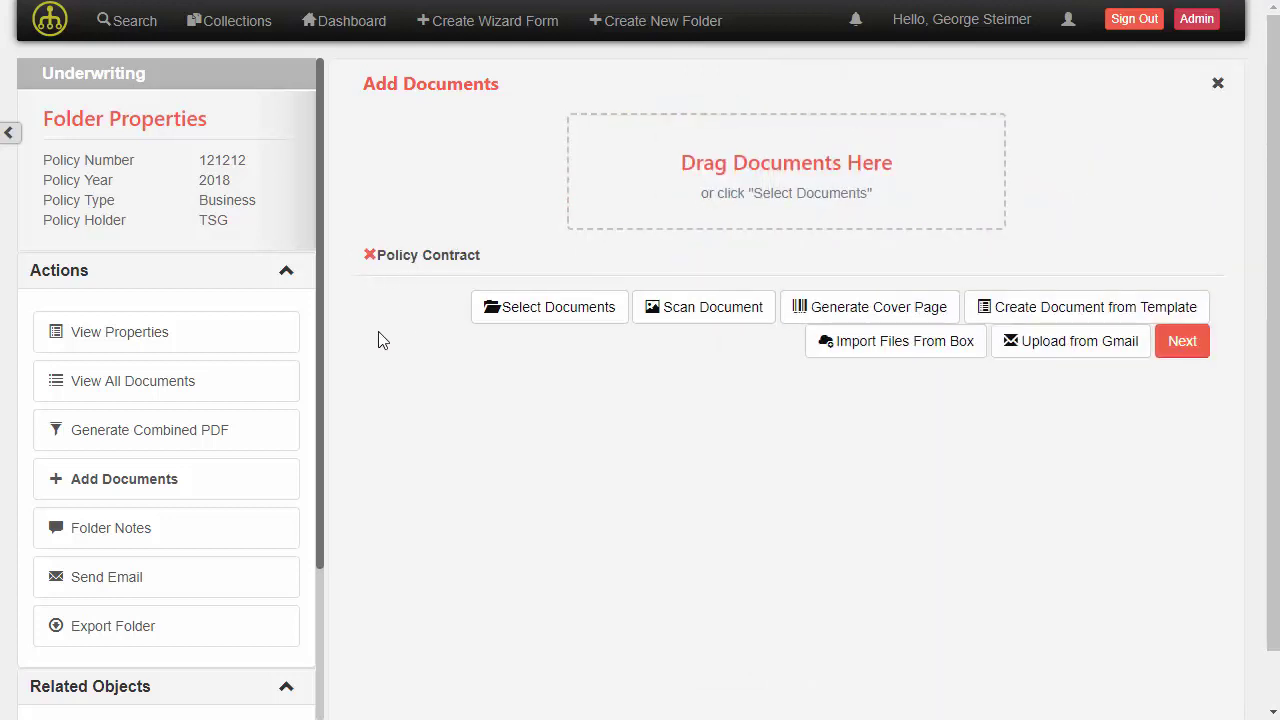
{"action": "left_click", "coordinate": [555, 308]}
{"action": "left_click", "coordinate": [689, 316]}
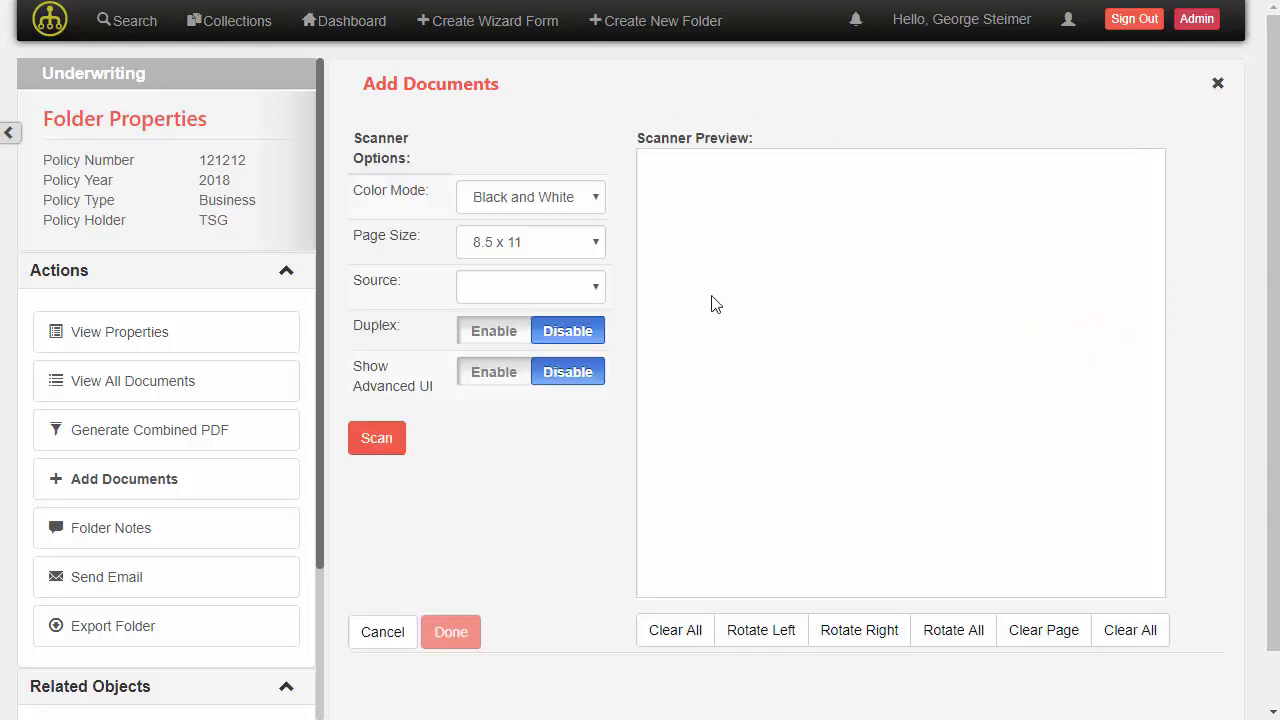
{"action": "left_click", "coordinate": [571, 291]}
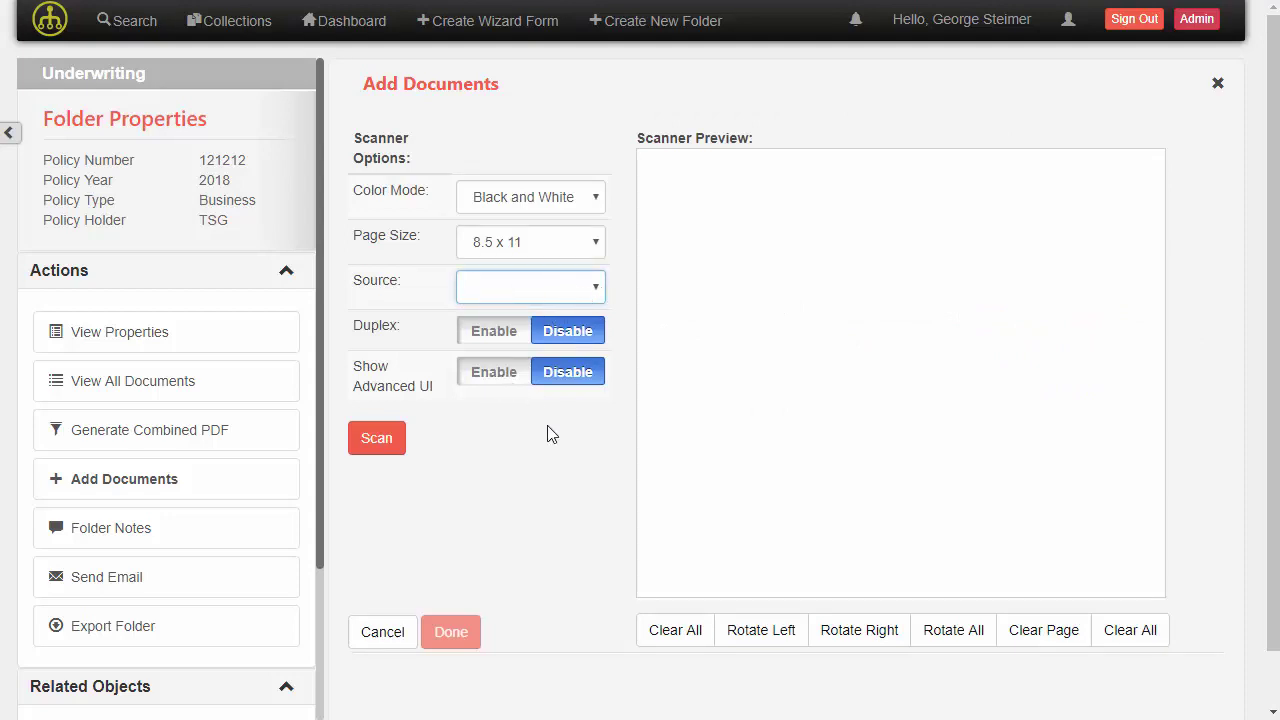
{"action": "left_click", "coordinate": [405, 640]}
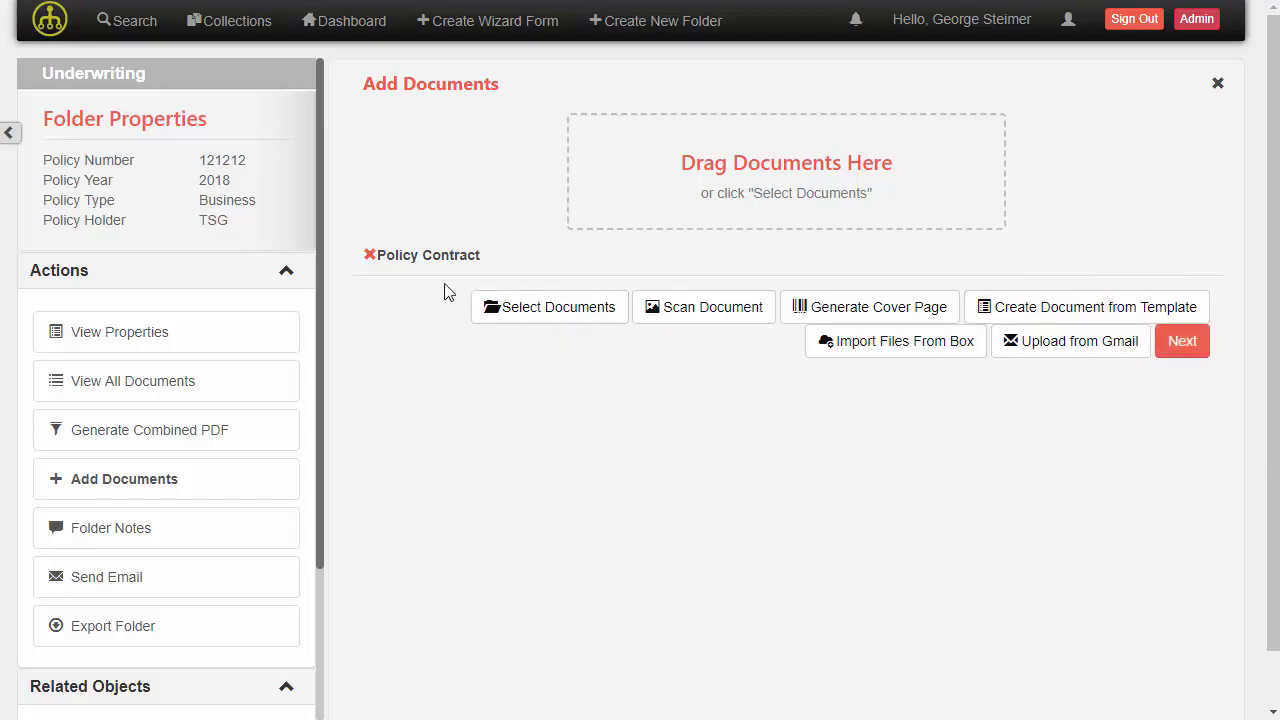
- Continue to the Policy Contract's properties form with the folder side panel collapsed
{"action": "left_click", "coordinate": [1178, 352]}
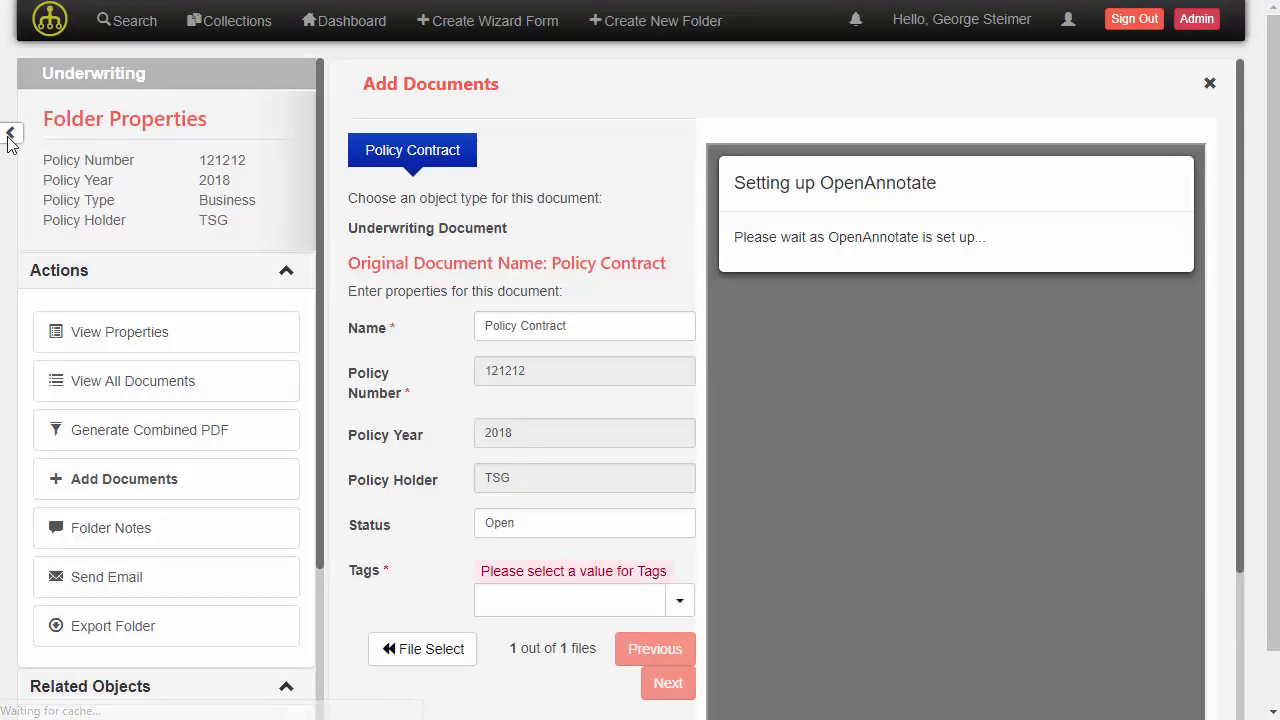
{"action": "left_click", "coordinate": [9, 132]}
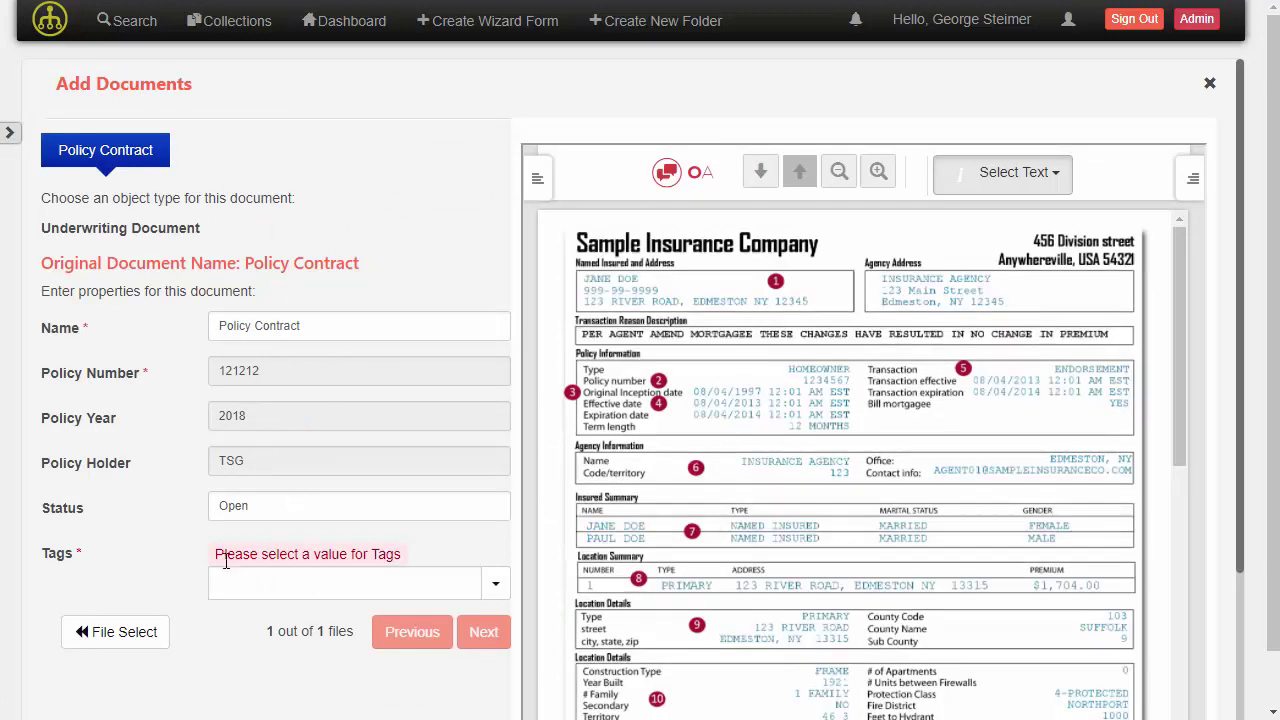
{"action": "scroll", "coordinate": [194, 449], "scroll_direction": "down", "scroll_amount": 2}
{"action": "scroll", "coordinate": [196, 450], "scroll_direction": "up", "scroll_amount": 2}
{"action": "left_click", "coordinate": [10, 134]}
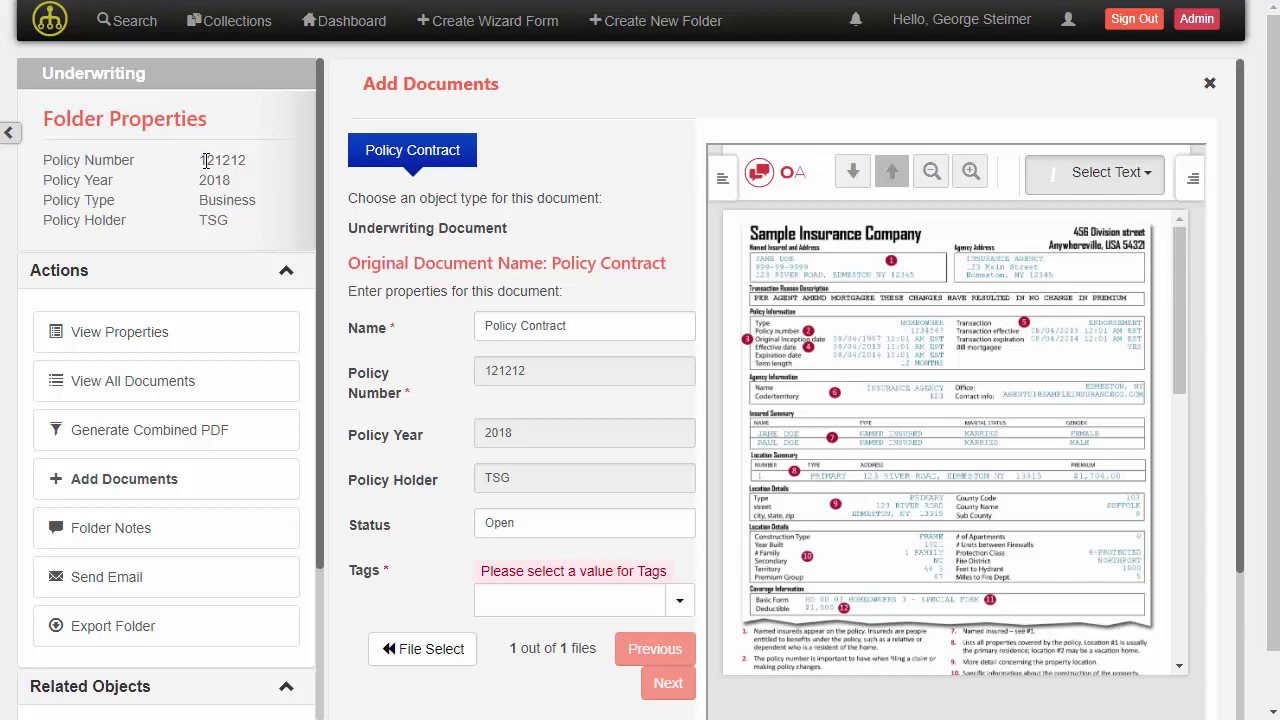
{"action": "left_click", "coordinate": [10, 133]}
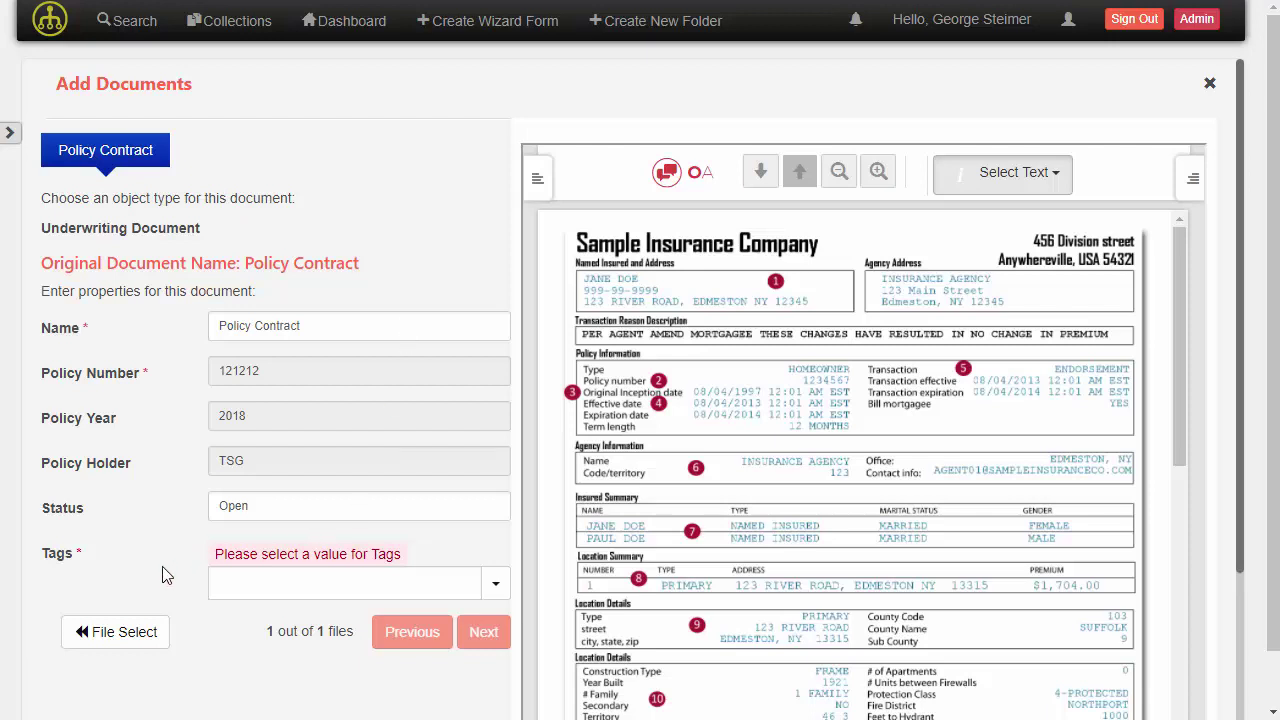
- Tag the Policy Contract with Contracts
{"action": "left_click", "coordinate": [256, 590]}
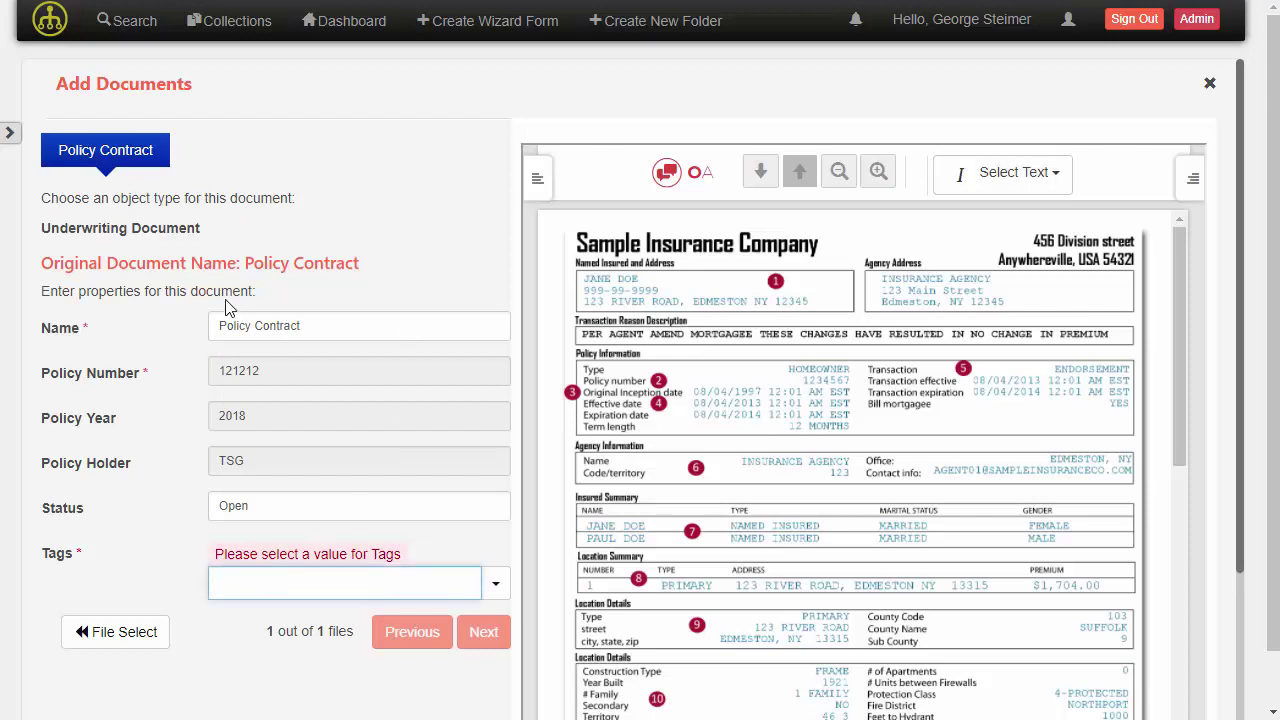
{"action": "type", "text": "Cont"}
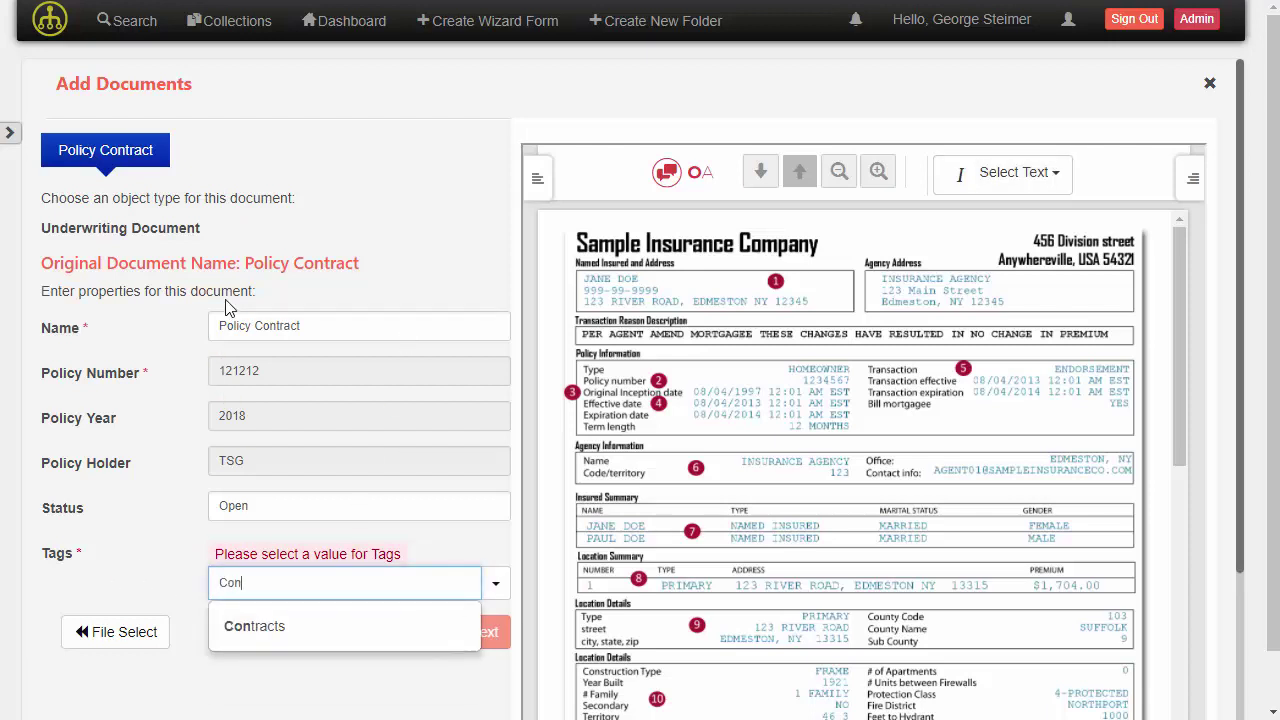
{"action": "left_click", "coordinate": [266, 632]}
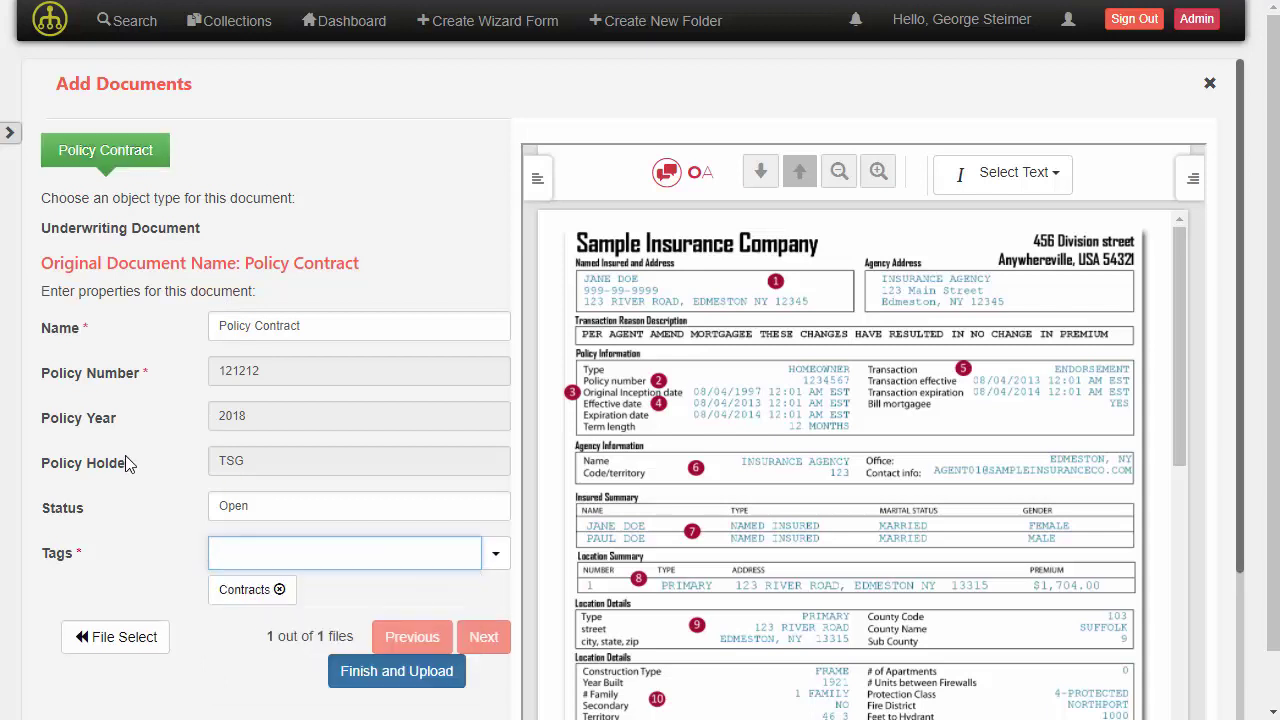
- Upload the Policy Contract, then open it from the 121212 folder's Contracts list
{"action": "left_click", "coordinate": [418, 682]}
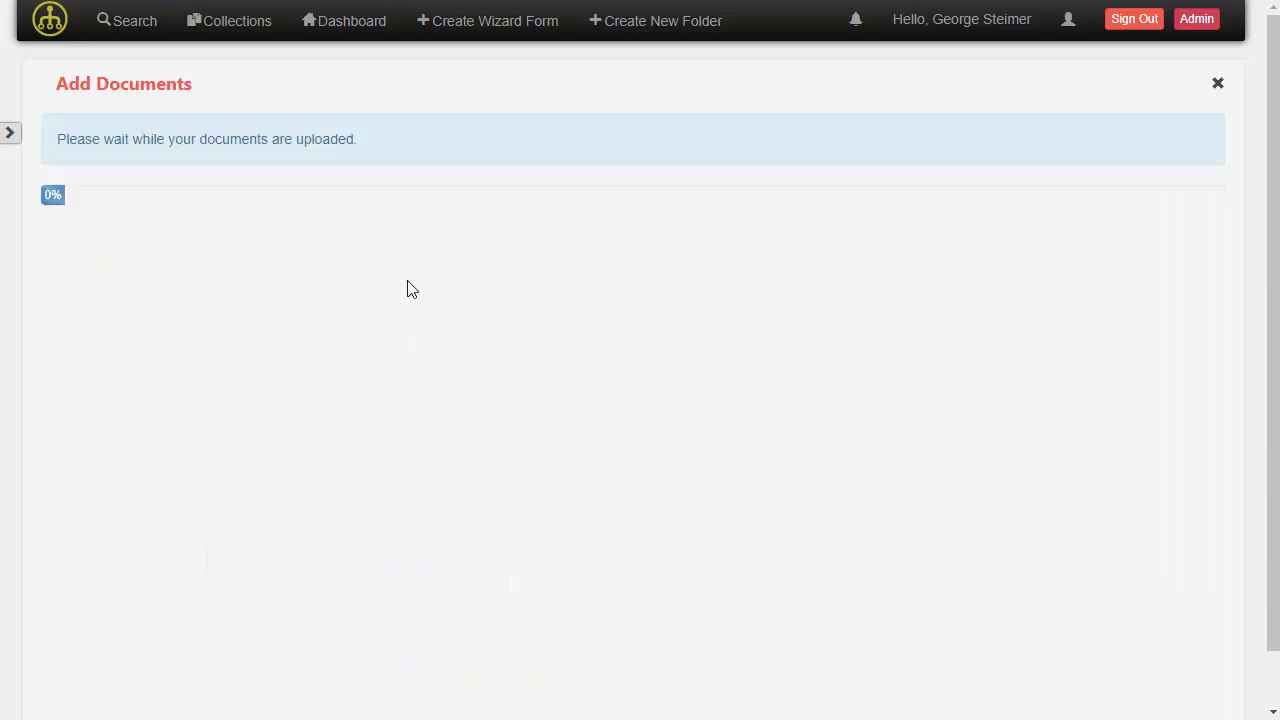
{"action": "left_click", "coordinate": [10, 134]}
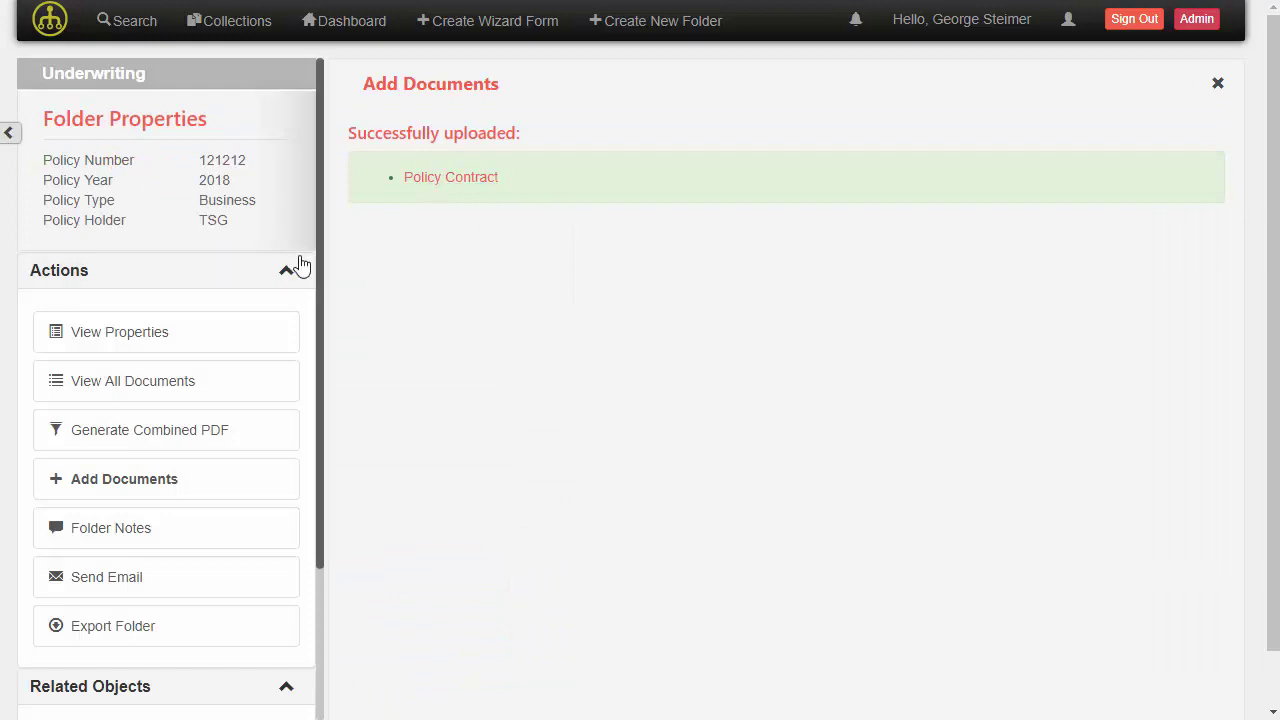
{"action": "left_click", "coordinate": [292, 269]}
{"action": "left_click", "coordinate": [55, 417]}
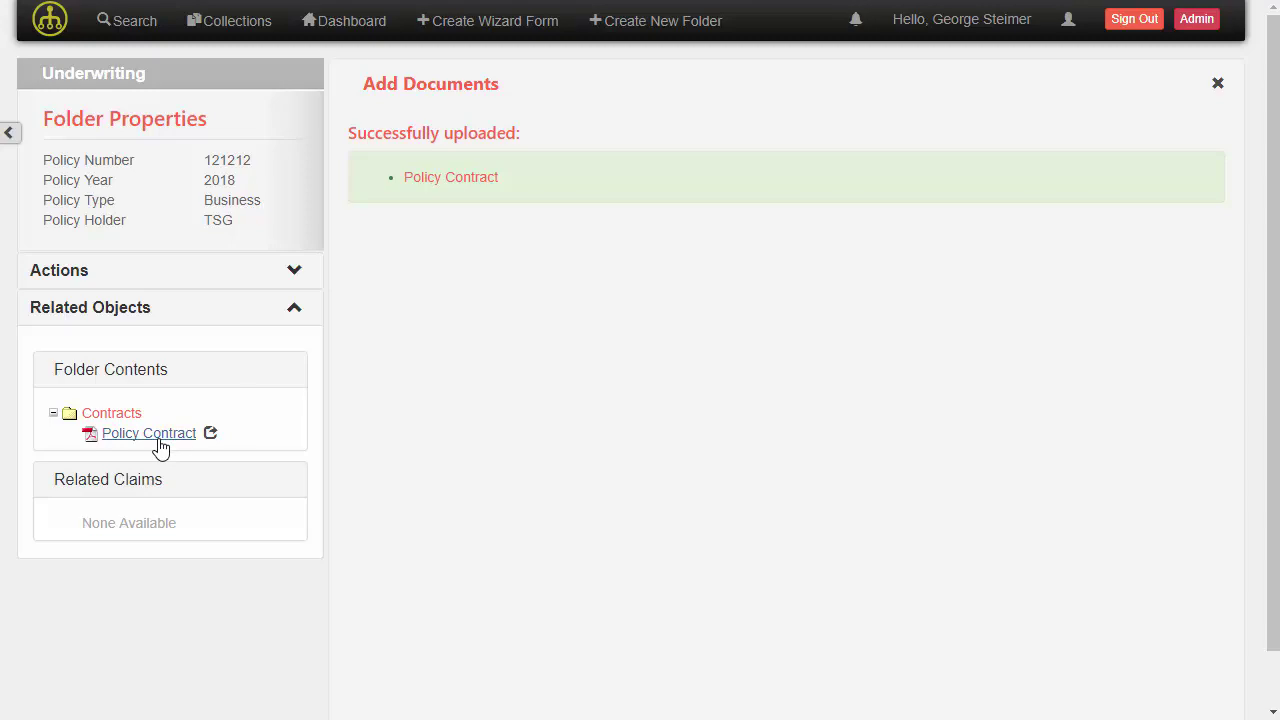
{"action": "left_click", "coordinate": [161, 440]}
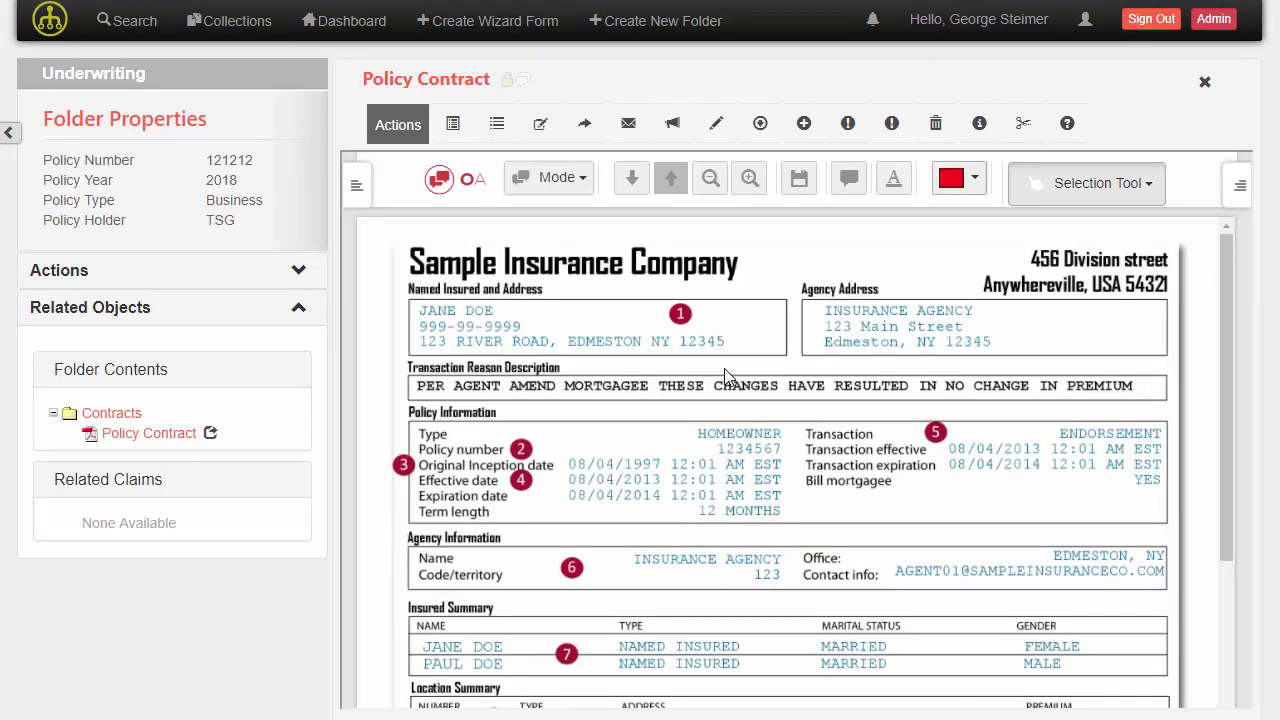
{"action": "scroll", "coordinate": [727, 375], "scroll_direction": "down", "scroll_amount": 3}
{"action": "scroll", "coordinate": [727, 375], "scroll_direction": "up", "scroll_amount": 3}
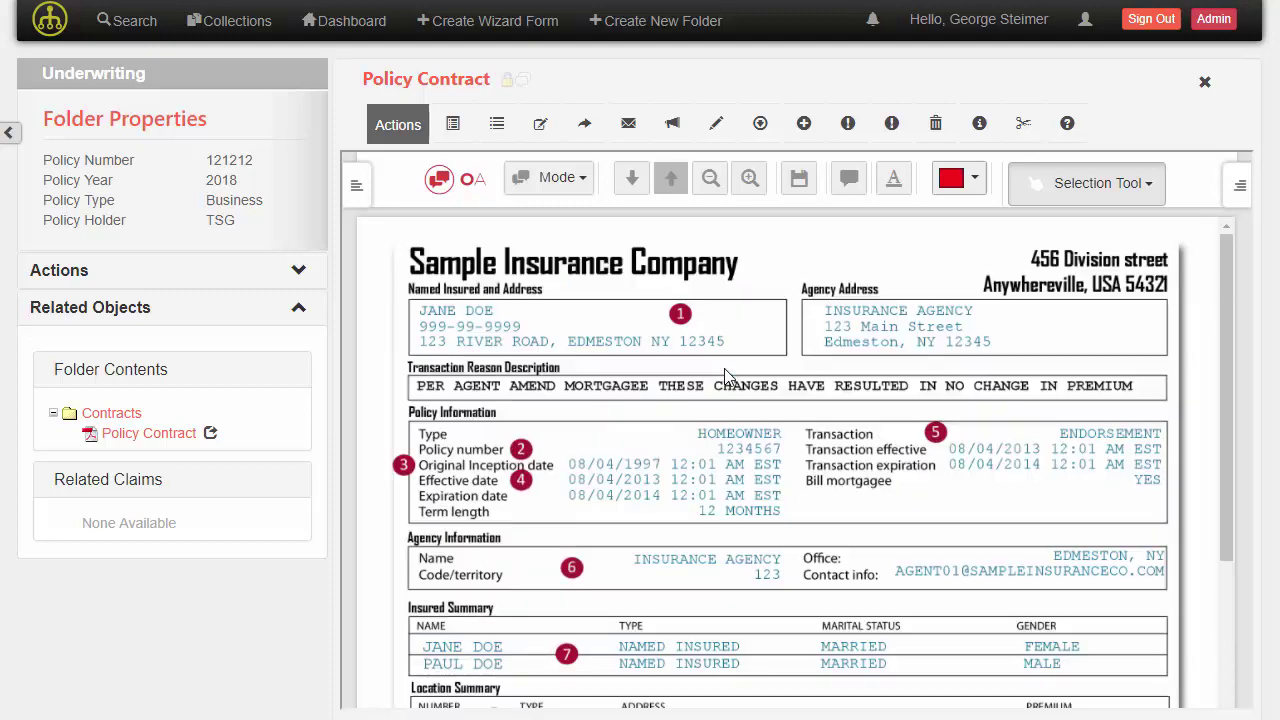
{"action": "left_click", "coordinate": [291, 278]}
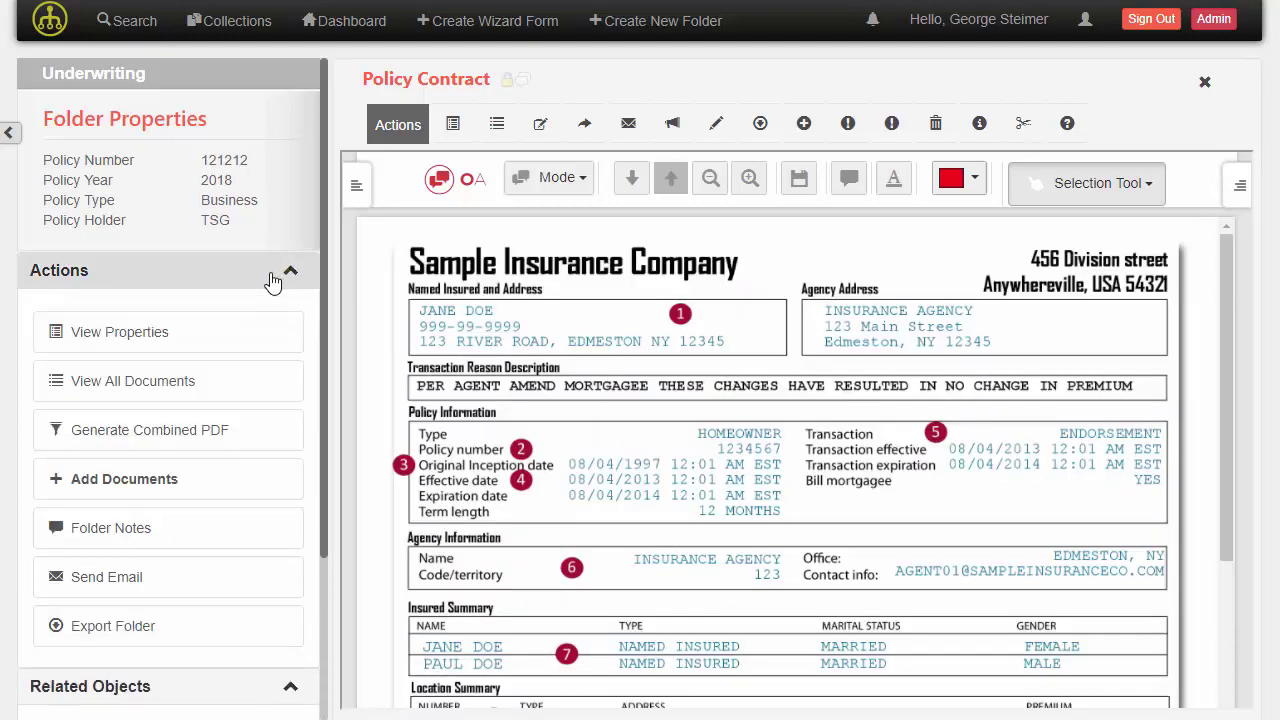
- Queue the Quote for Public DNO email for upload to the policy folder
{"action": "left_click", "coordinate": [155, 482]}
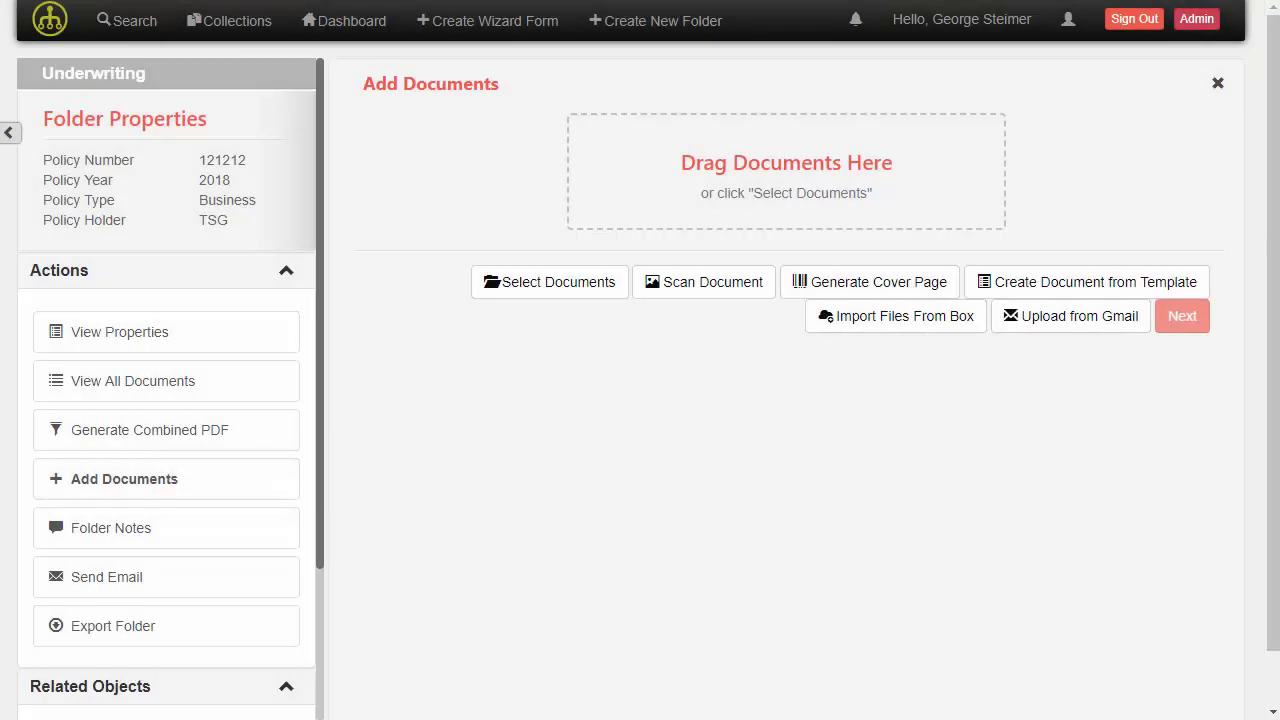
{"action": "key", "text": "alt+Tab"}
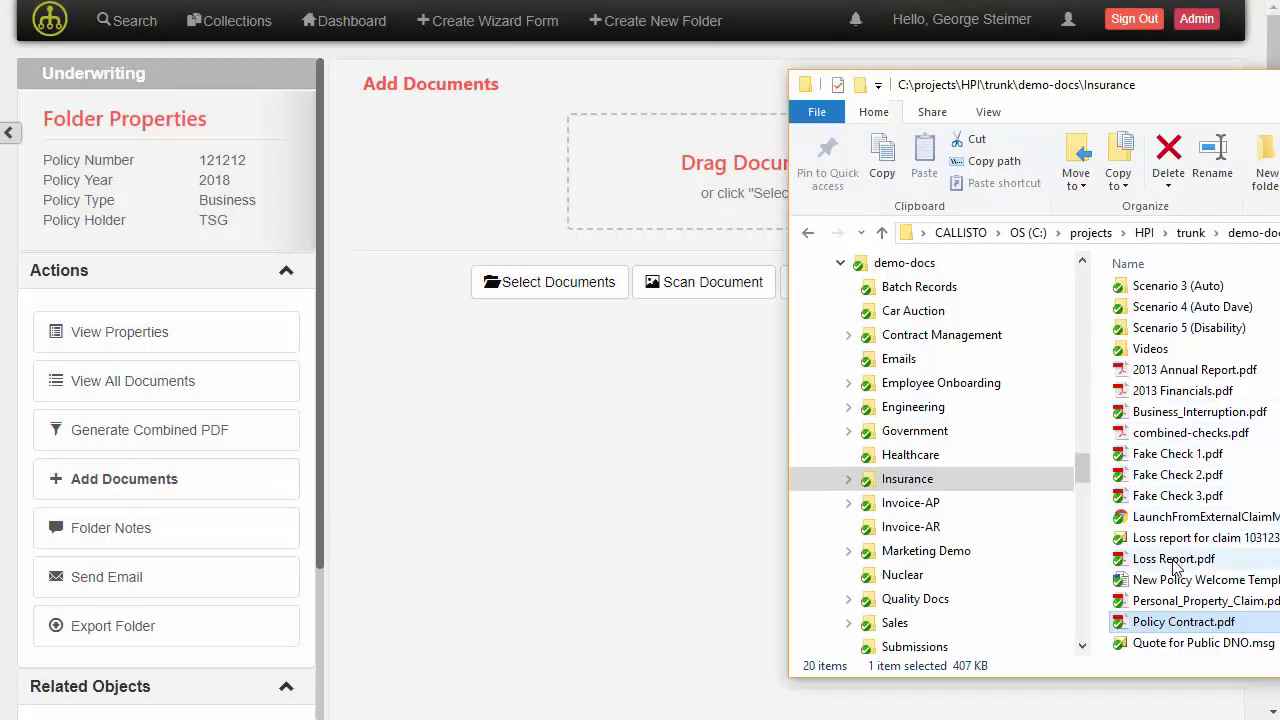
{"action": "left_click", "coordinate": [1172, 650]}
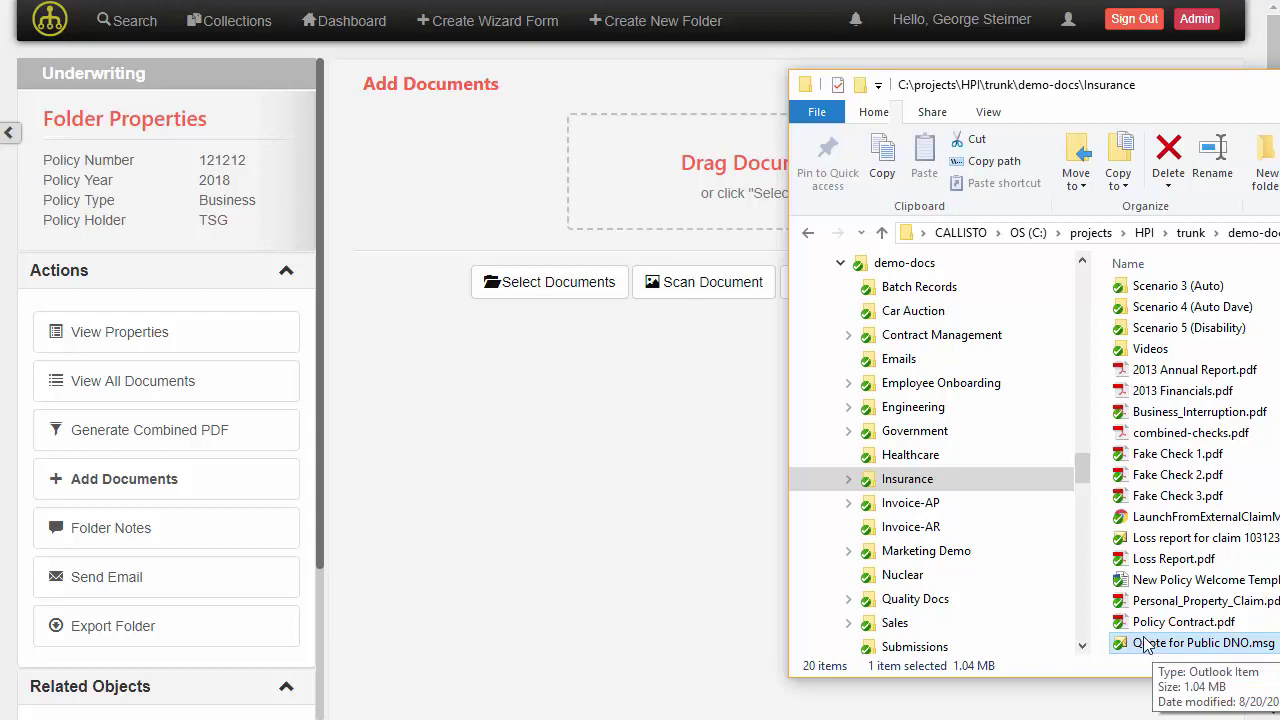
{"action": "left_click_drag", "start_coordinate": [1153, 652], "coordinate": [697, 195]}
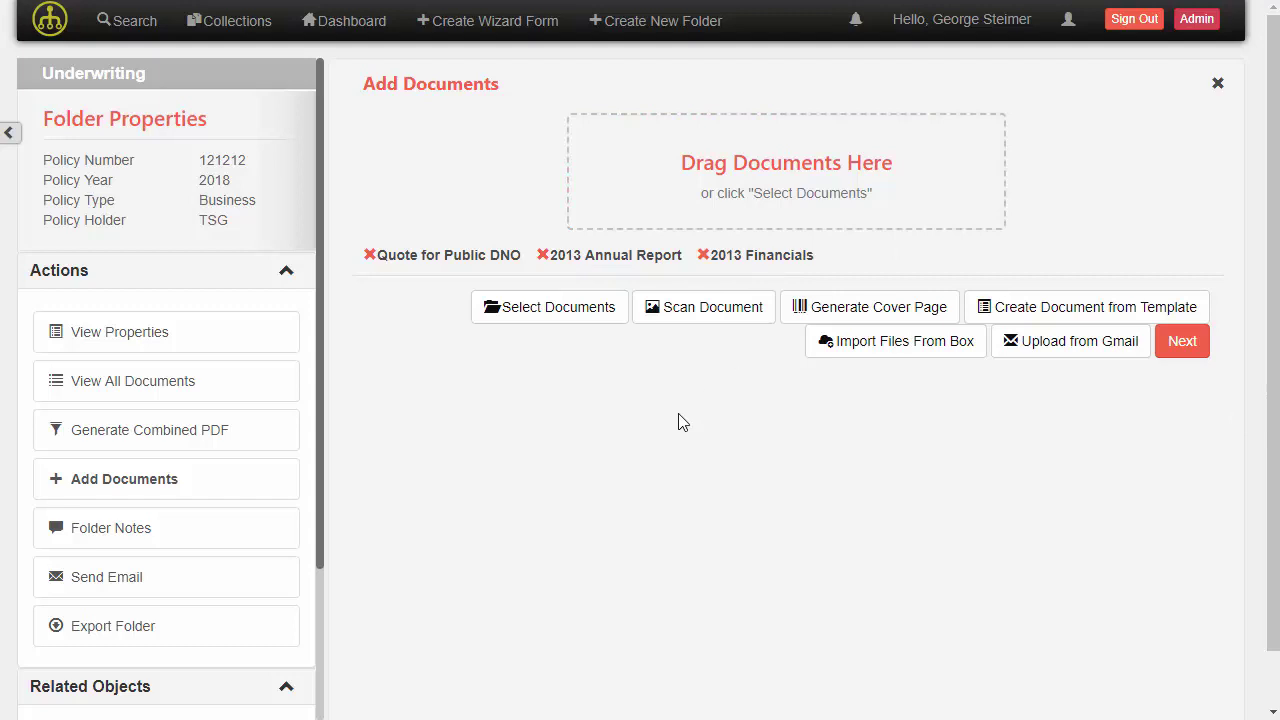
- Add New Policy Welcome Template as an Underwriting Document and continue to bulk properties
{"action": "left_click", "coordinate": [1100, 307]}
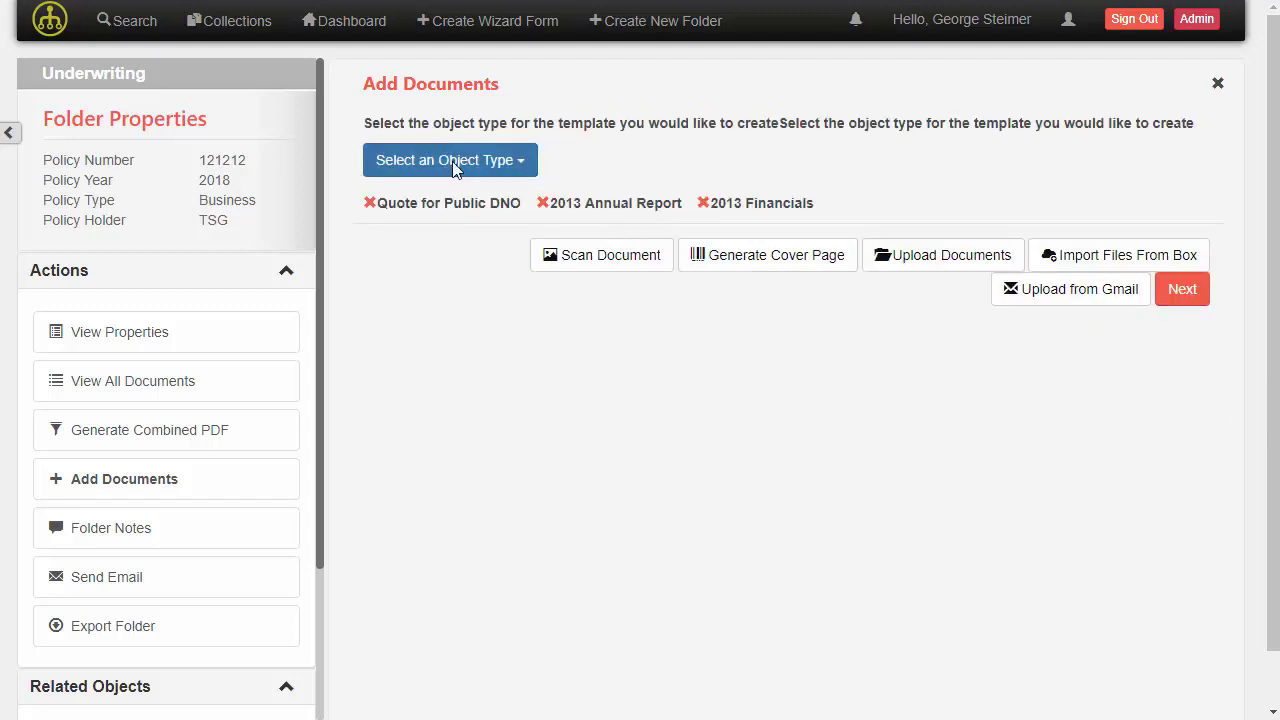
{"action": "left_click", "coordinate": [455, 162]}
{"action": "left_click", "coordinate": [468, 249]}
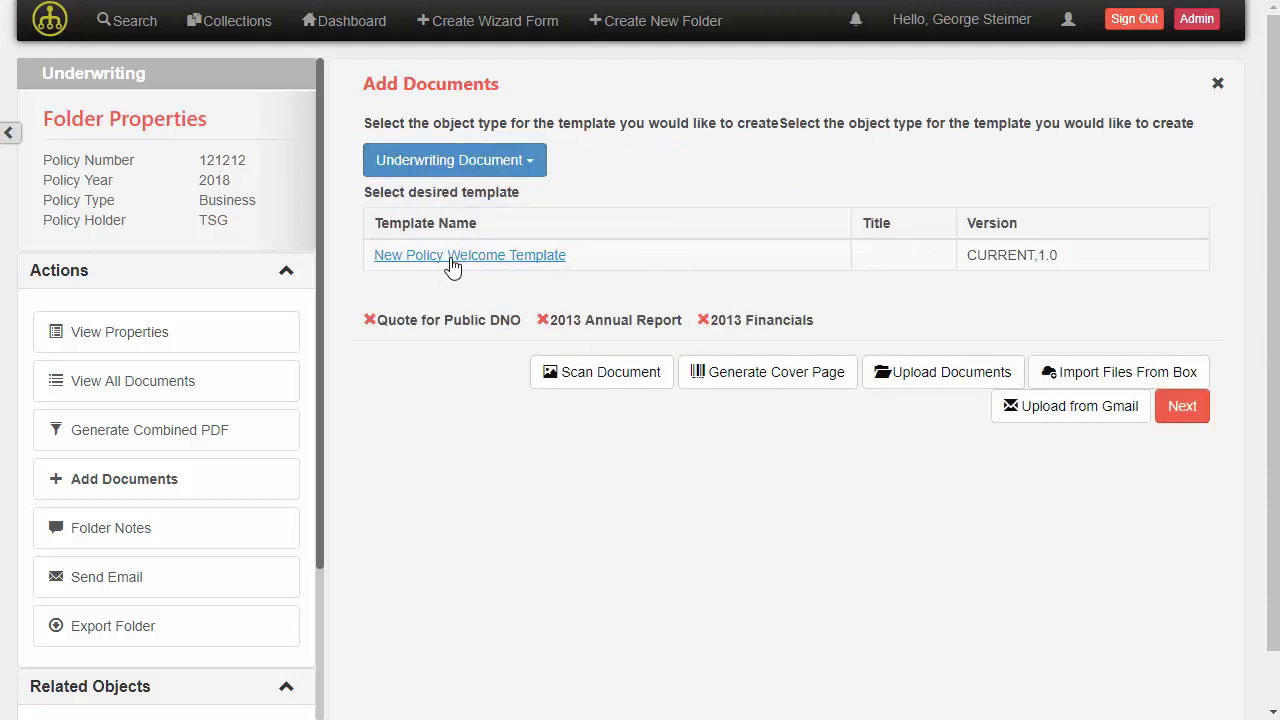
{"action": "left_click", "coordinate": [494, 262]}
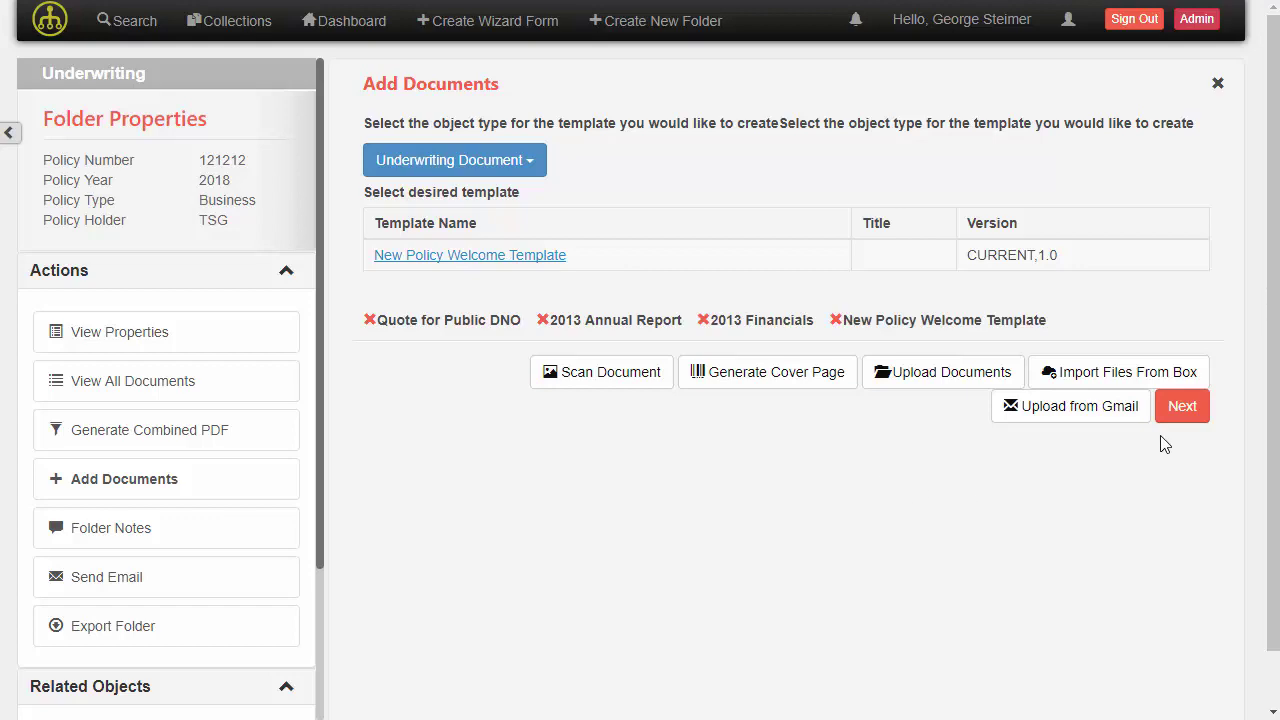
{"action": "left_click", "coordinate": [1180, 412]}
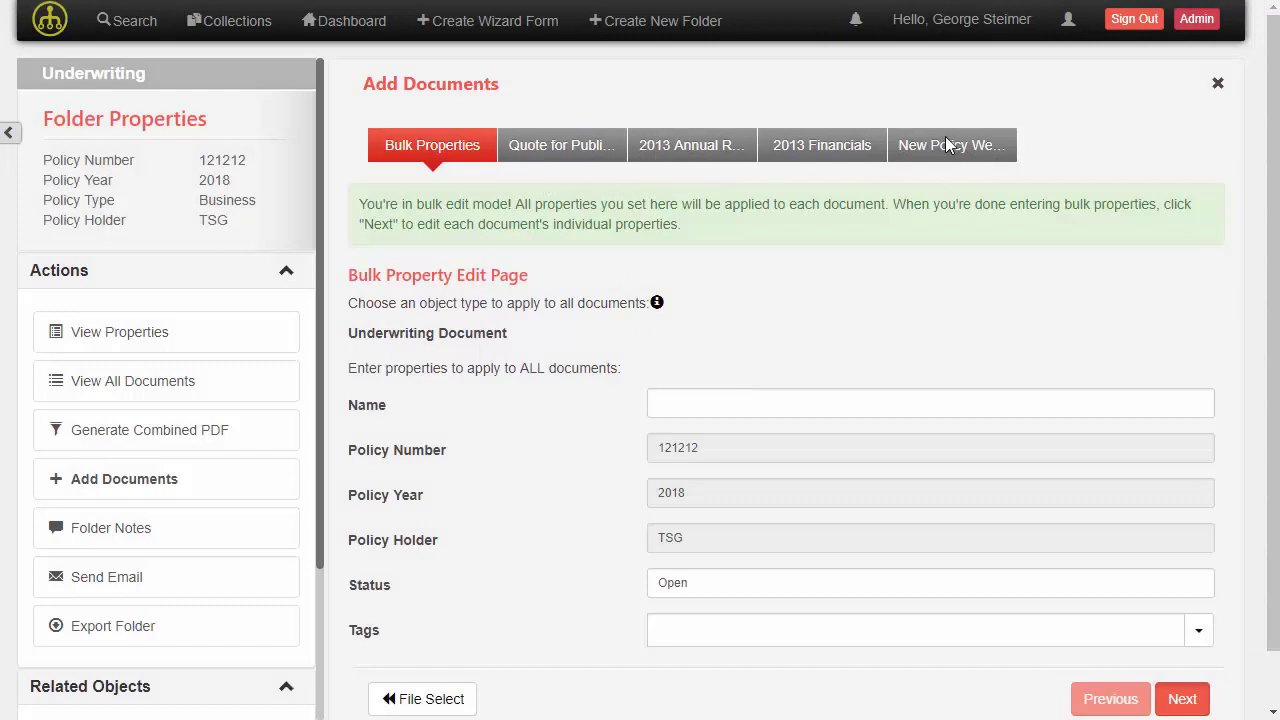
- Change the bulk Status from Open to In Review and advance to Quote for Public DNO
{"action": "scroll", "coordinate": [622, 290], "scroll_direction": "down", "scroll_amount": 1}
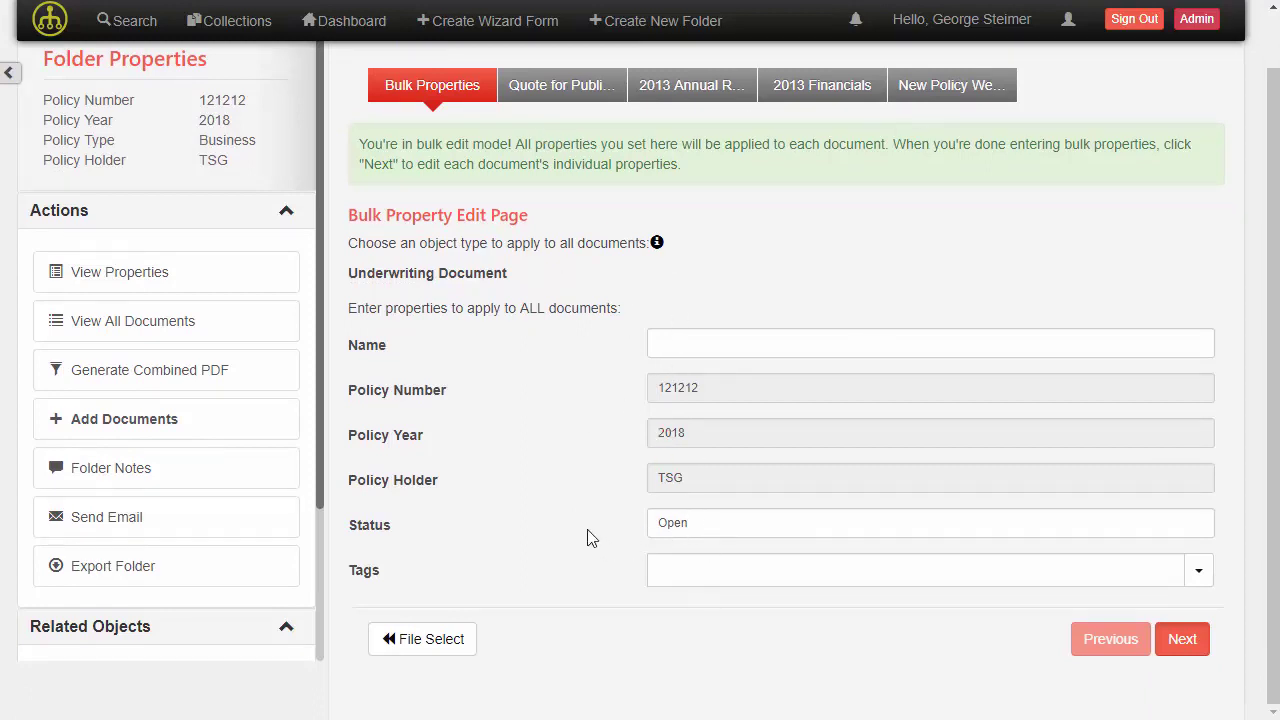
{"action": "left_click_drag", "start_coordinate": [707, 525], "coordinate": [631, 530]}
{"action": "type", "text": "In"}
{"action": "key", "text": "Down"}
{"action": "key", "text": "Return"}
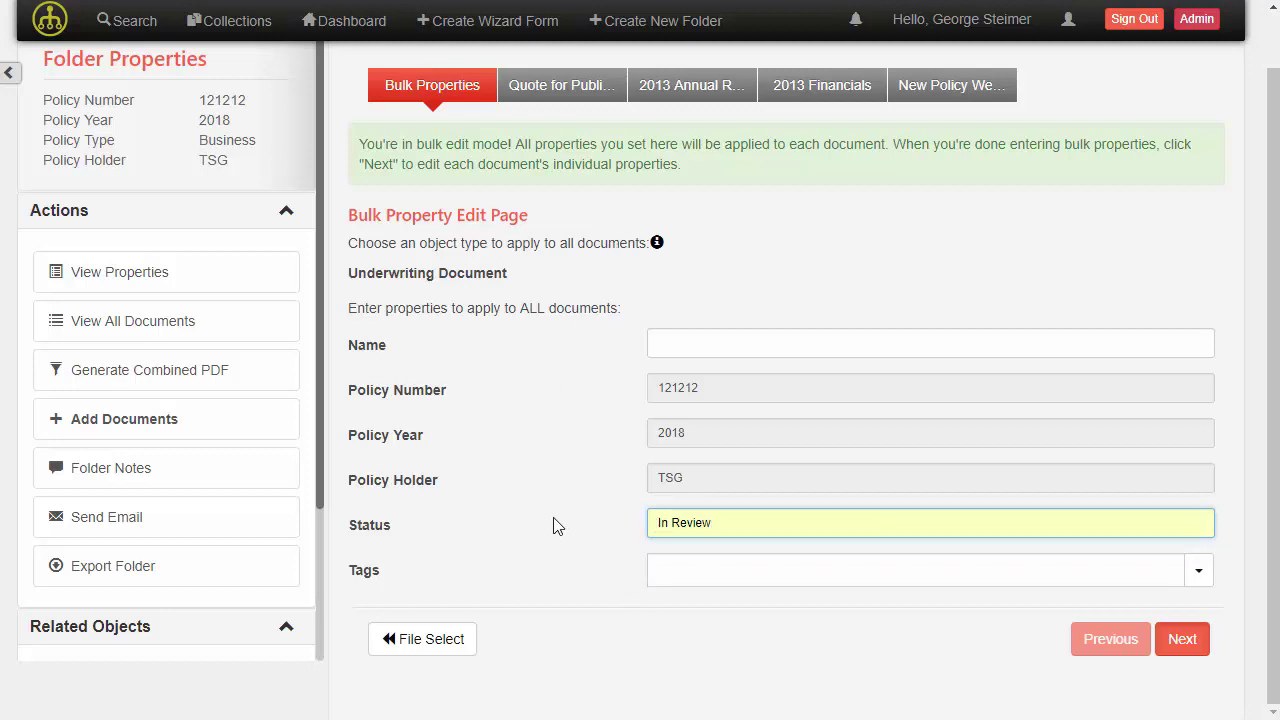
{"action": "left_click", "coordinate": [1180, 643]}
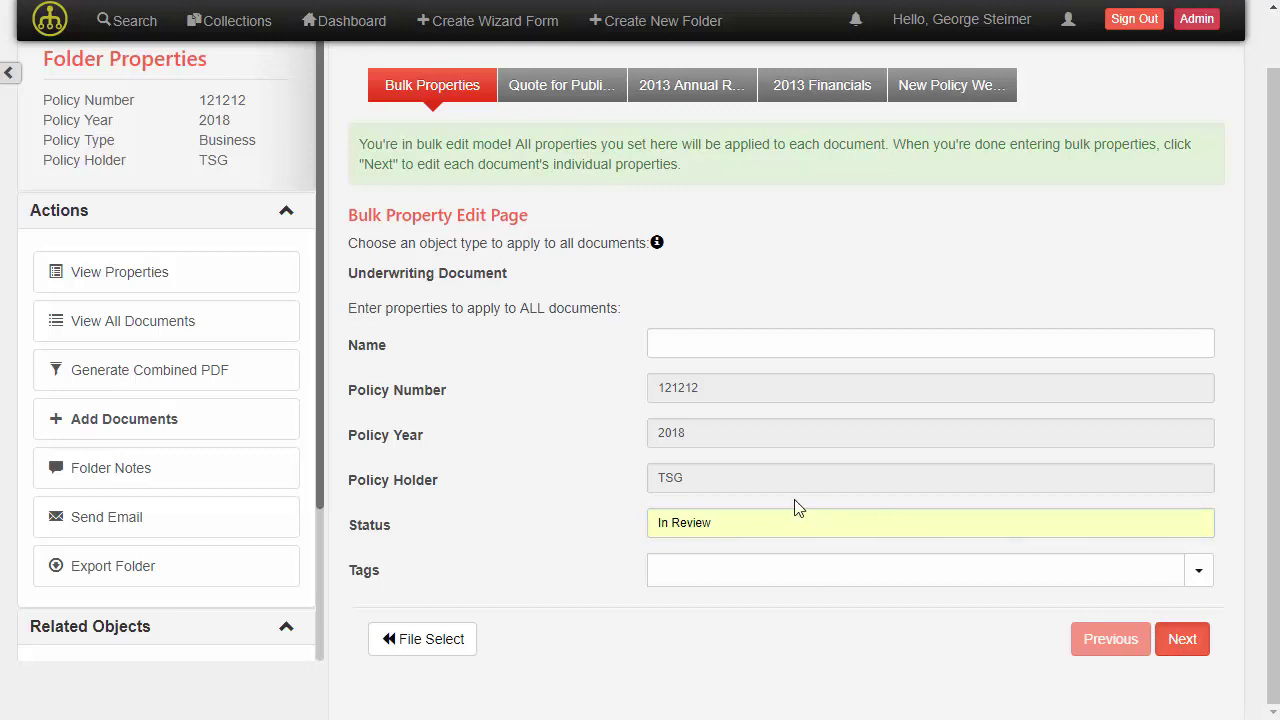
{"action": "left_click", "coordinate": [1180, 644]}
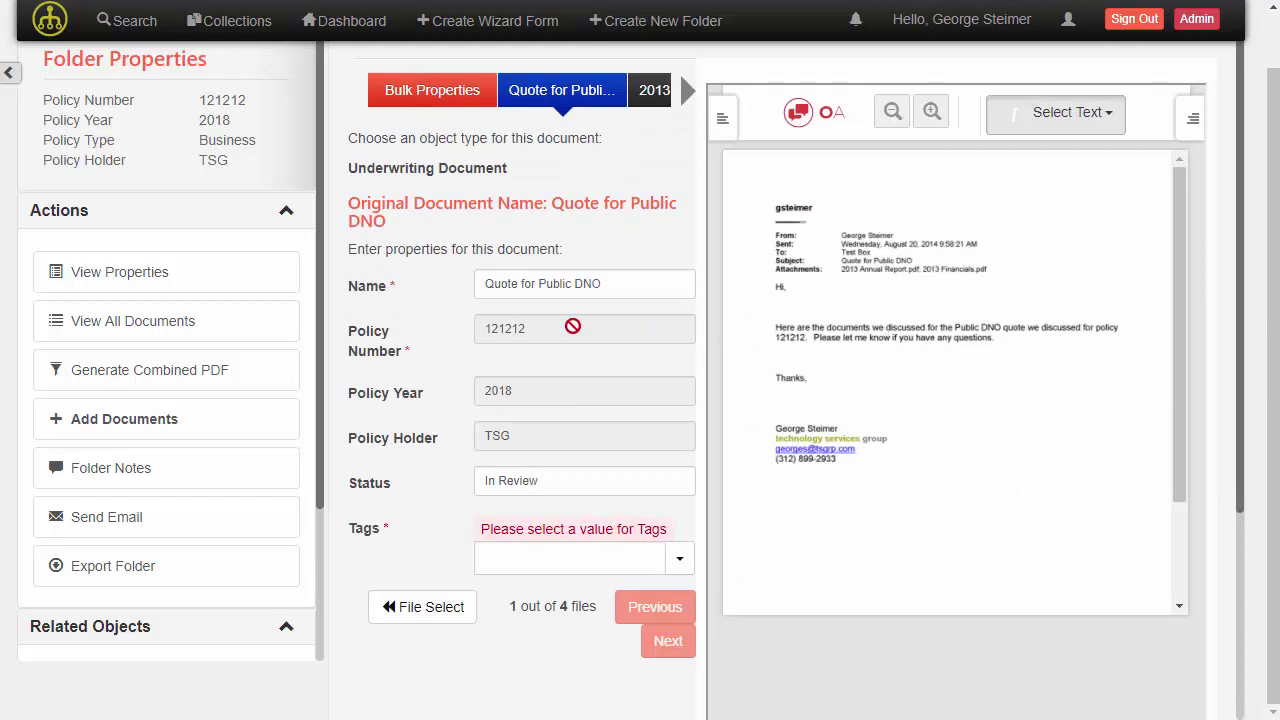
- Tag the Quote for Public DNO email Correspondence
{"action": "left_click", "coordinate": [9, 73]}
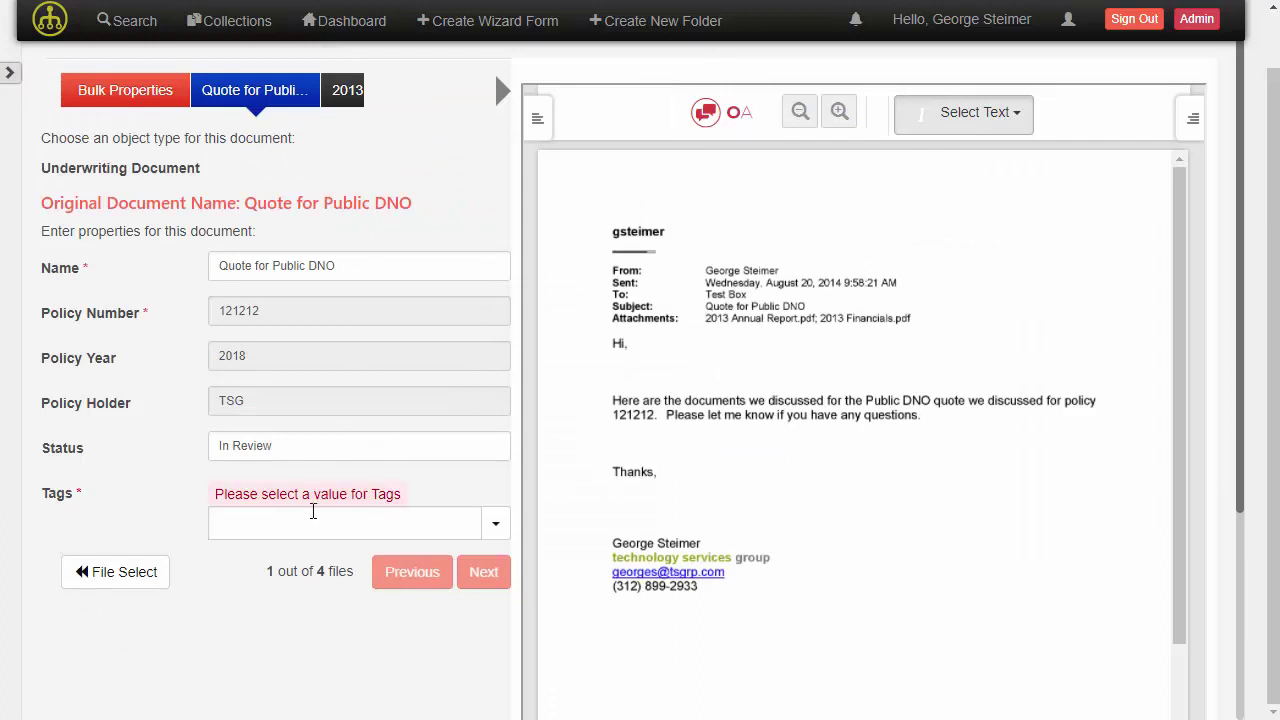
{"action": "left_click", "coordinate": [271, 527]}
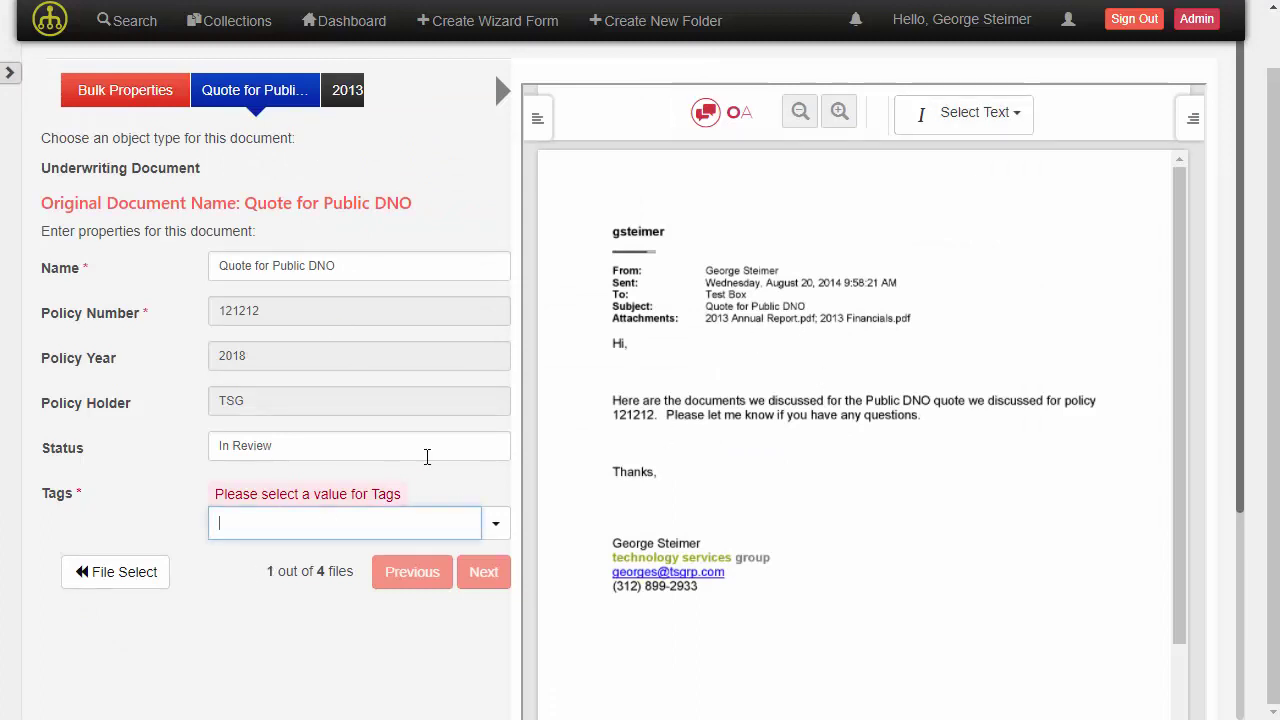
{"action": "type", "text": "Con"}
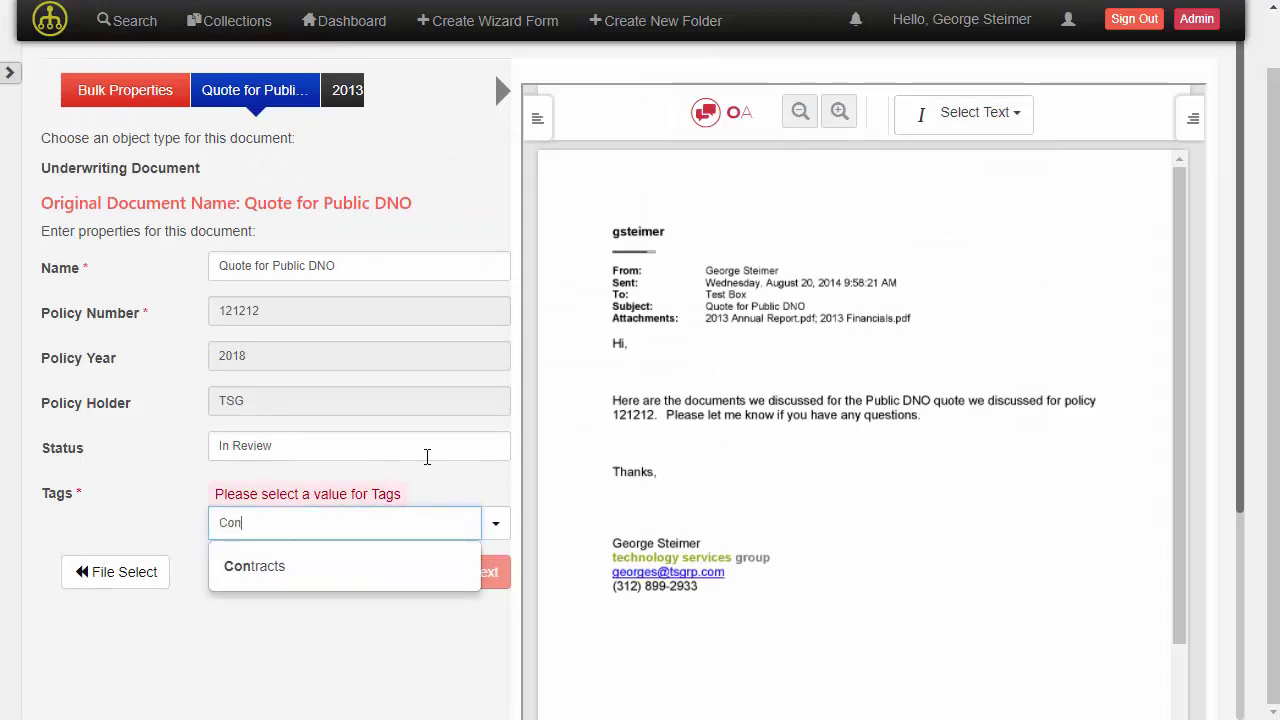
{"action": "key", "text": "BackSpace"}
{"action": "type", "text": "r"}
{"action": "key", "text": "Return"}
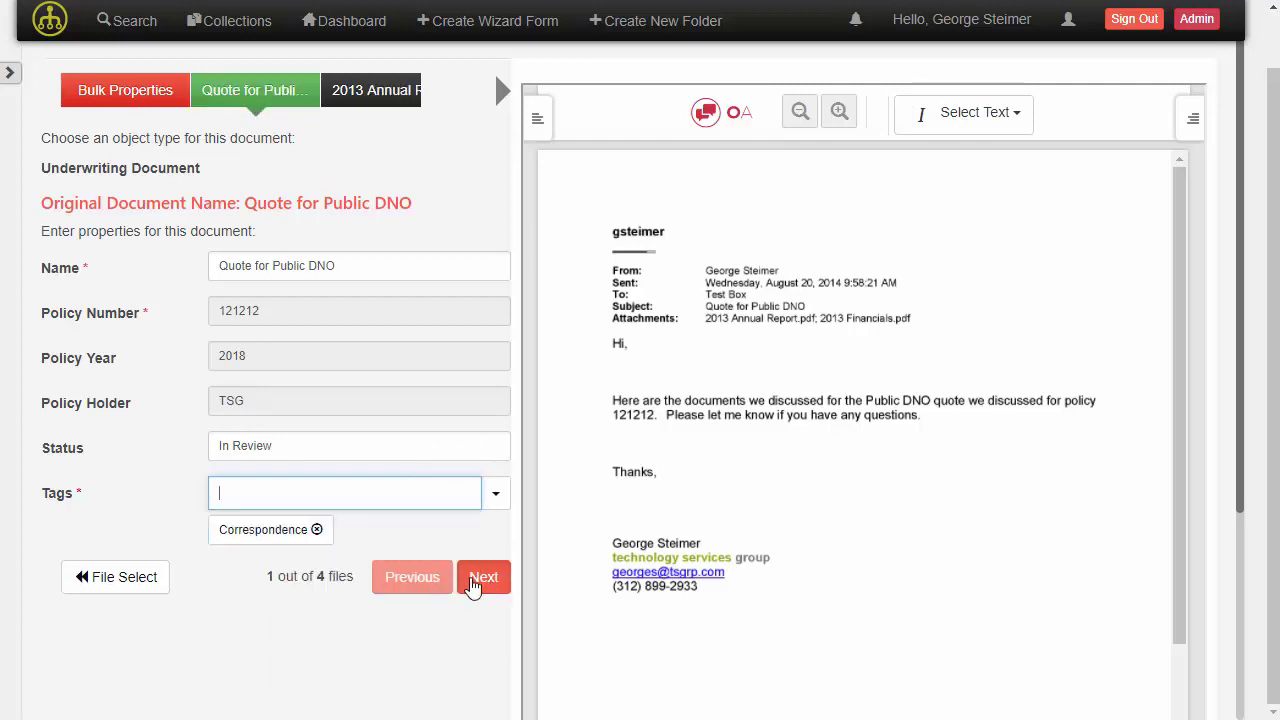
- Tag the 2013 Annual Report with Reports
{"action": "left_click", "coordinate": [478, 578]}
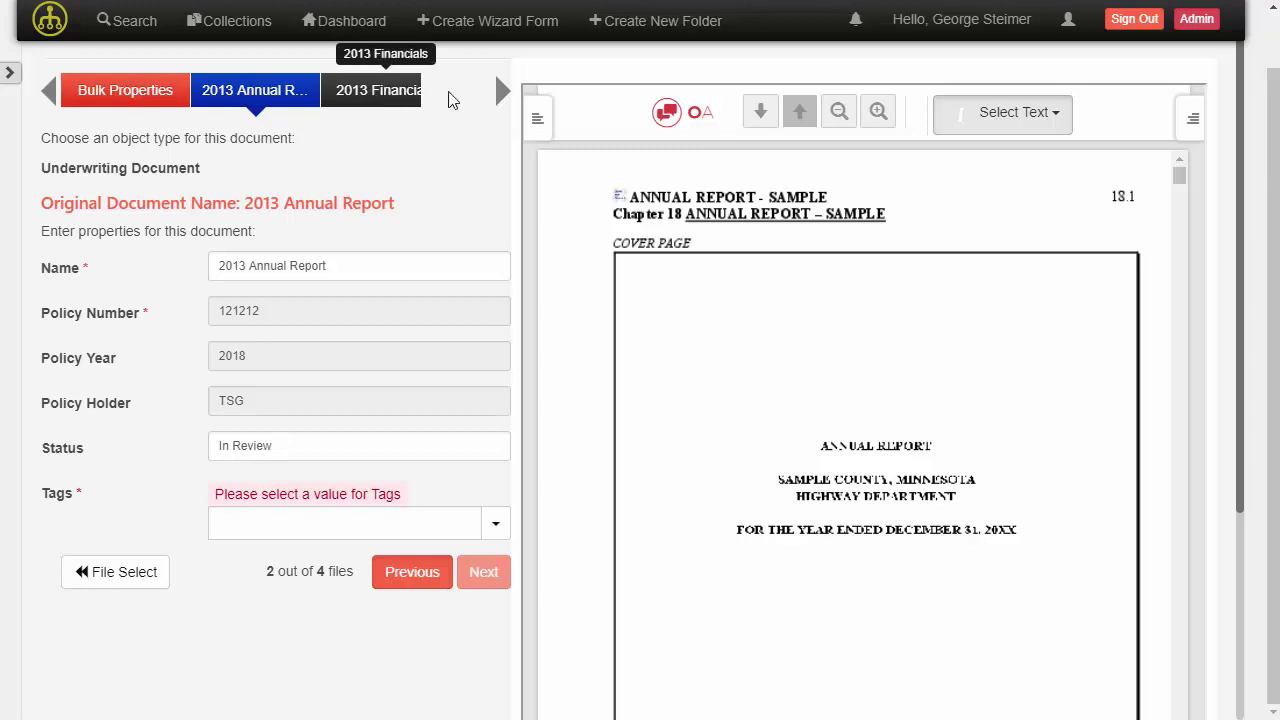
{"action": "left_click", "coordinate": [503, 92]}
{"action": "left_click", "coordinate": [503, 95]}
{"action": "left_click", "coordinate": [48, 92]}
{"action": "left_click", "coordinate": [50, 95]}
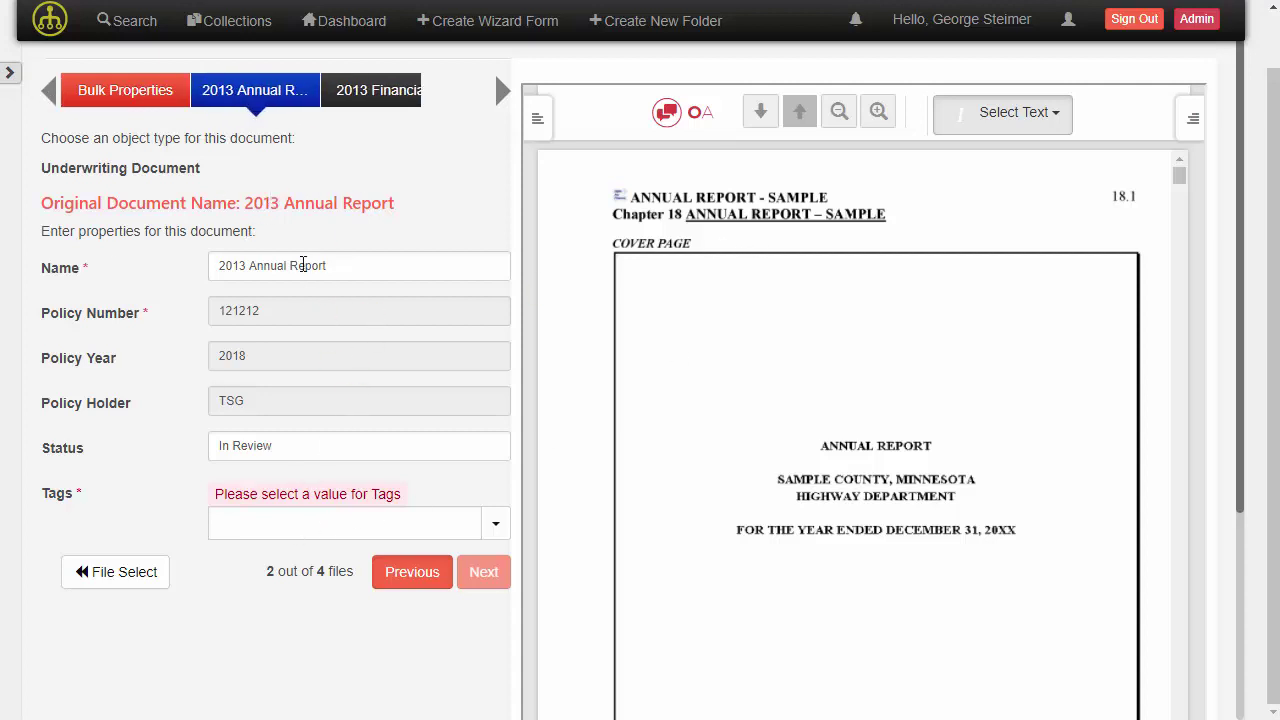
{"action": "left_click", "coordinate": [276, 532]}
{"action": "type", "text": "Repo"}
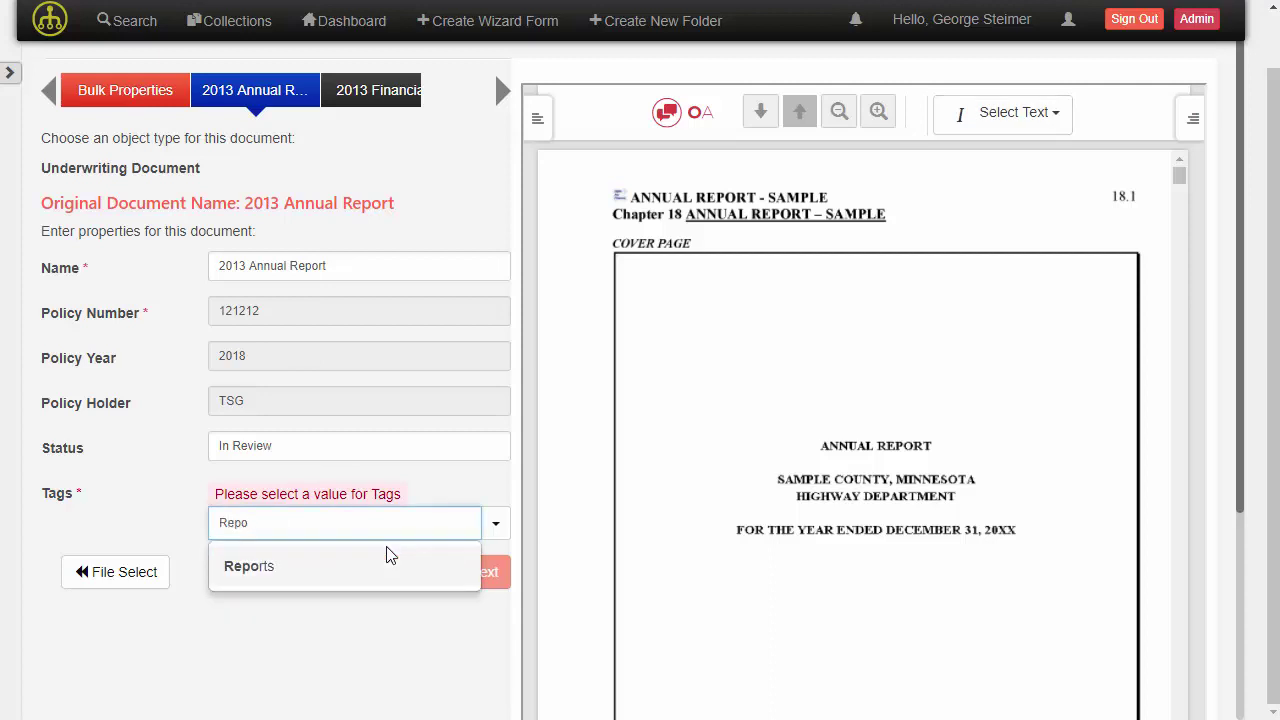
{"action": "key", "text": "Return"}
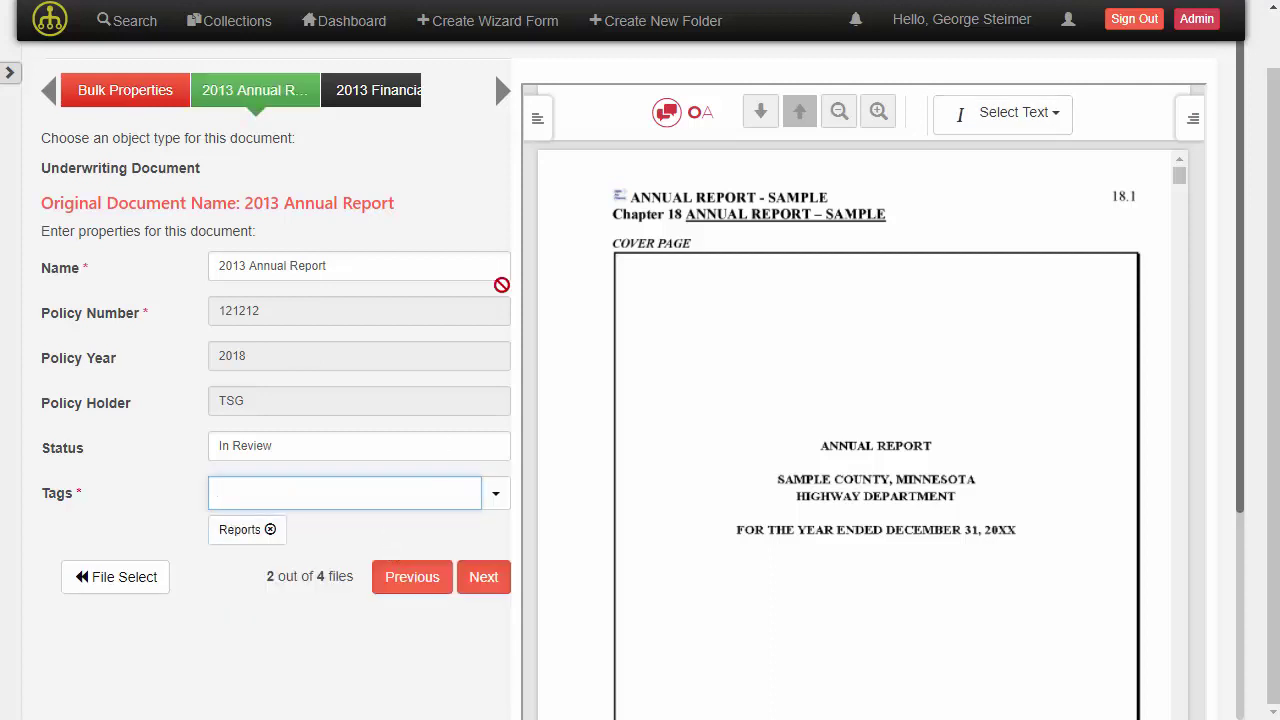
- Tag the 2013 Financials with Investigation
{"action": "left_click", "coordinate": [484, 578]}
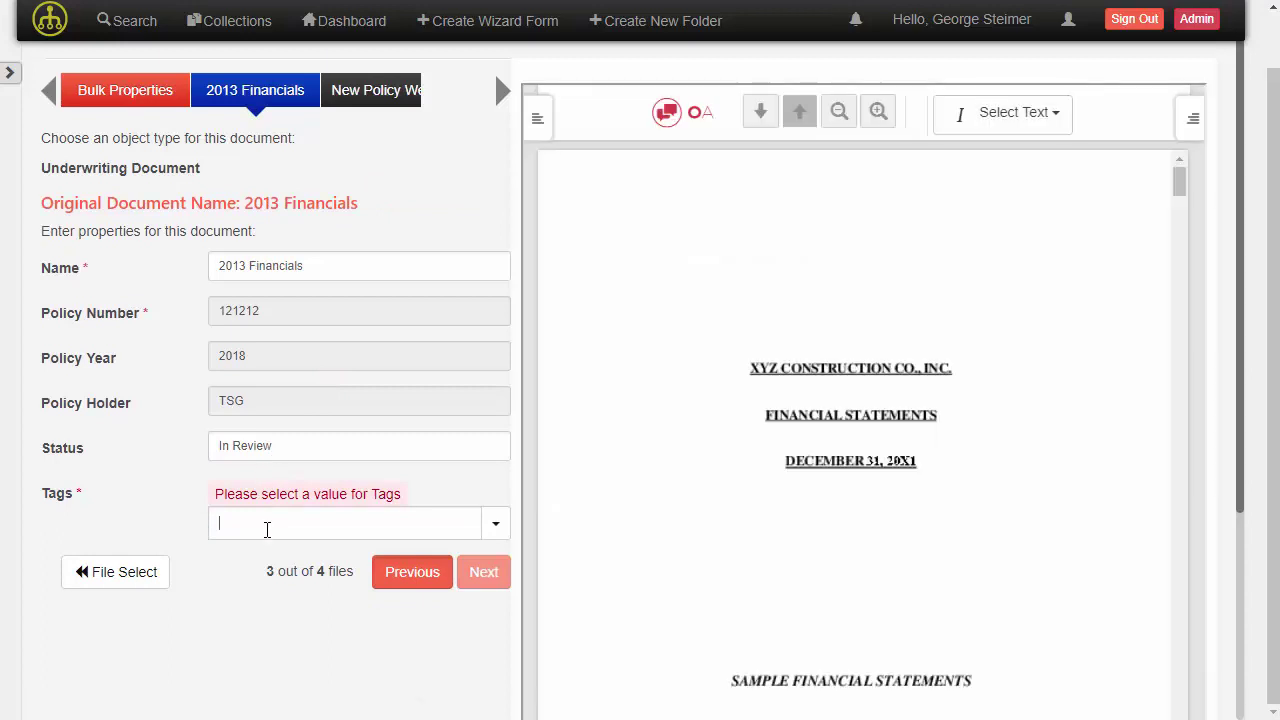
{"action": "left_click", "coordinate": [266, 529]}
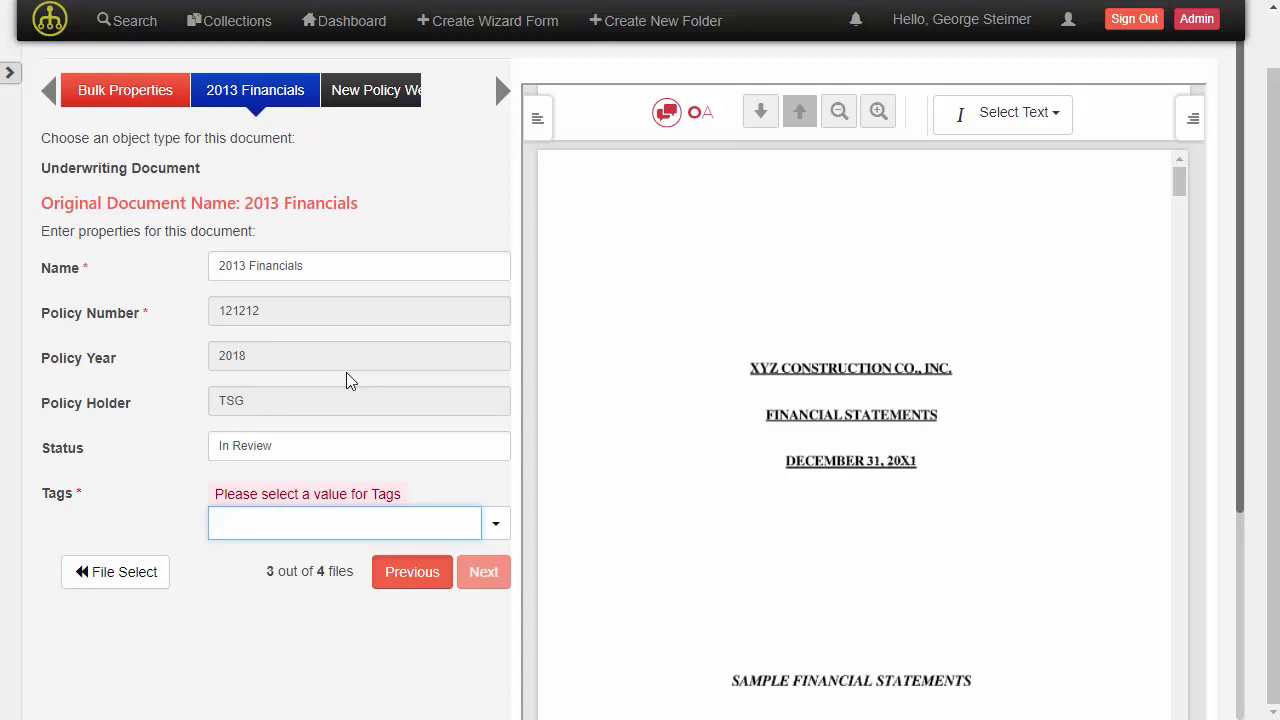
{"action": "type", "text": "Investigation"}
{"action": "key", "text": "Return"}
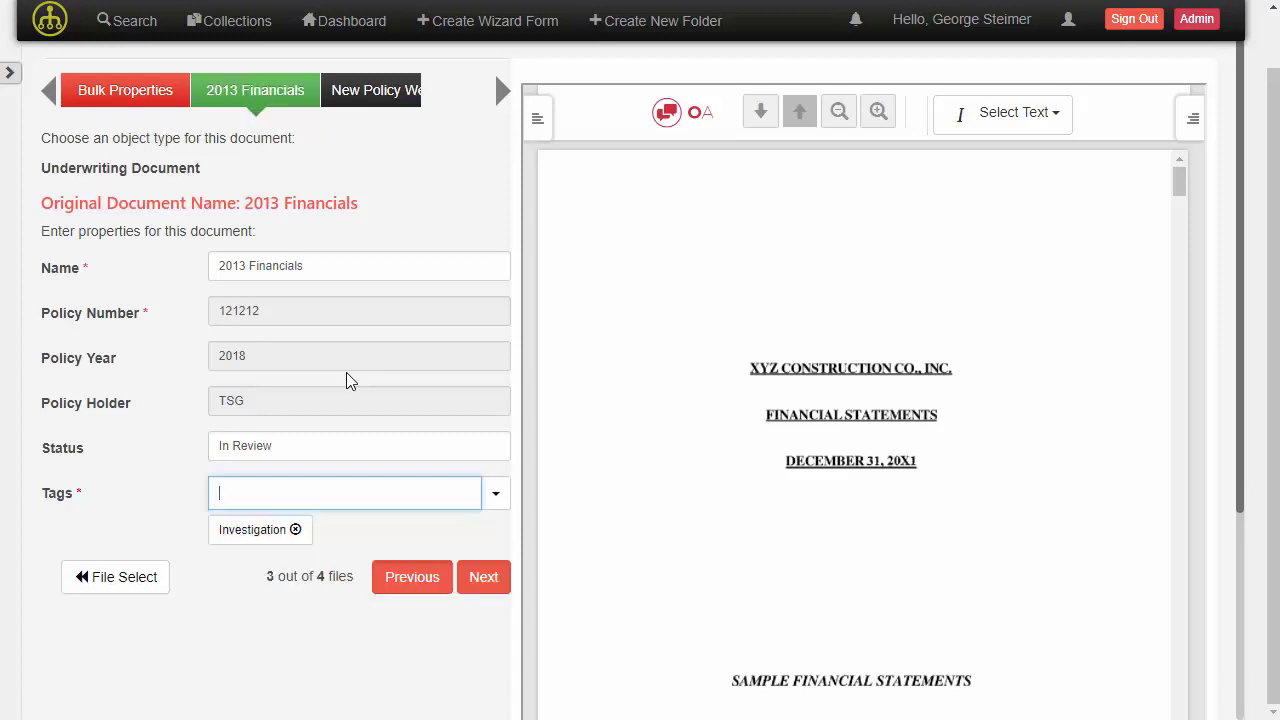
- Tag the welcome template Correspondence and upload all four documents
{"action": "left_click", "coordinate": [483, 577]}
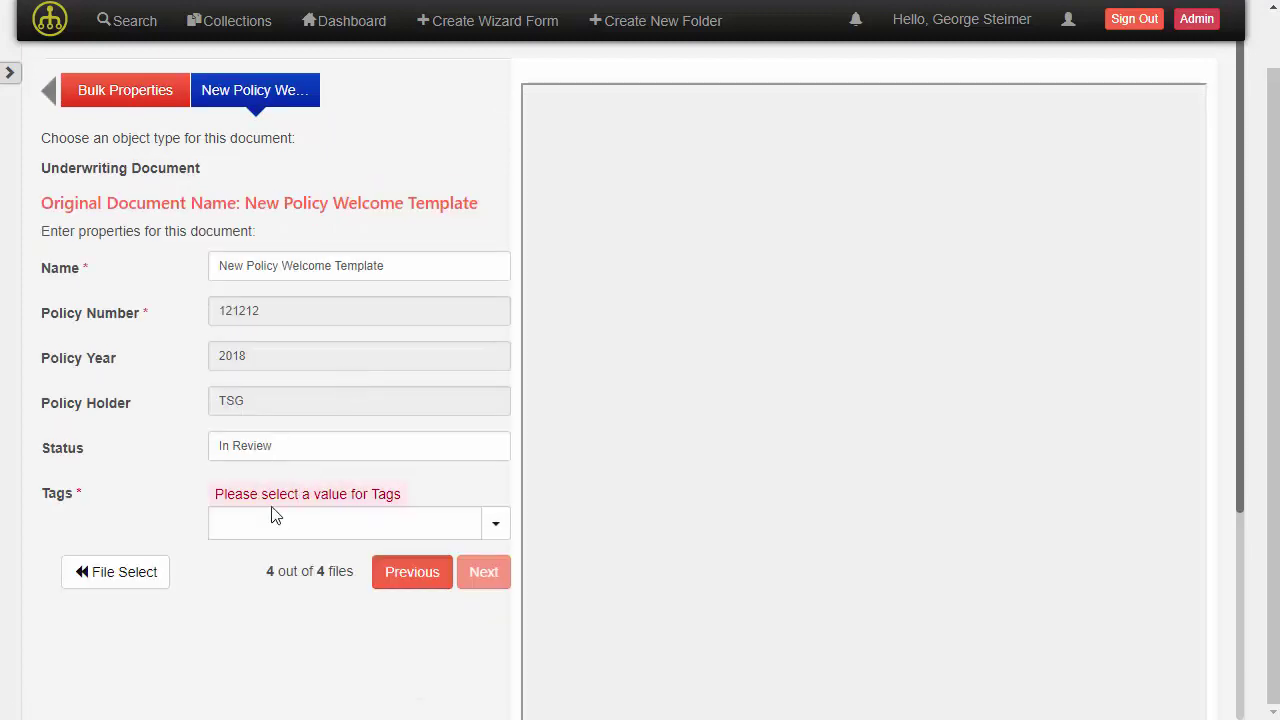
{"action": "left_click", "coordinate": [263, 526]}
{"action": "type", "text": "Cor"}
{"action": "key", "text": "Return"}
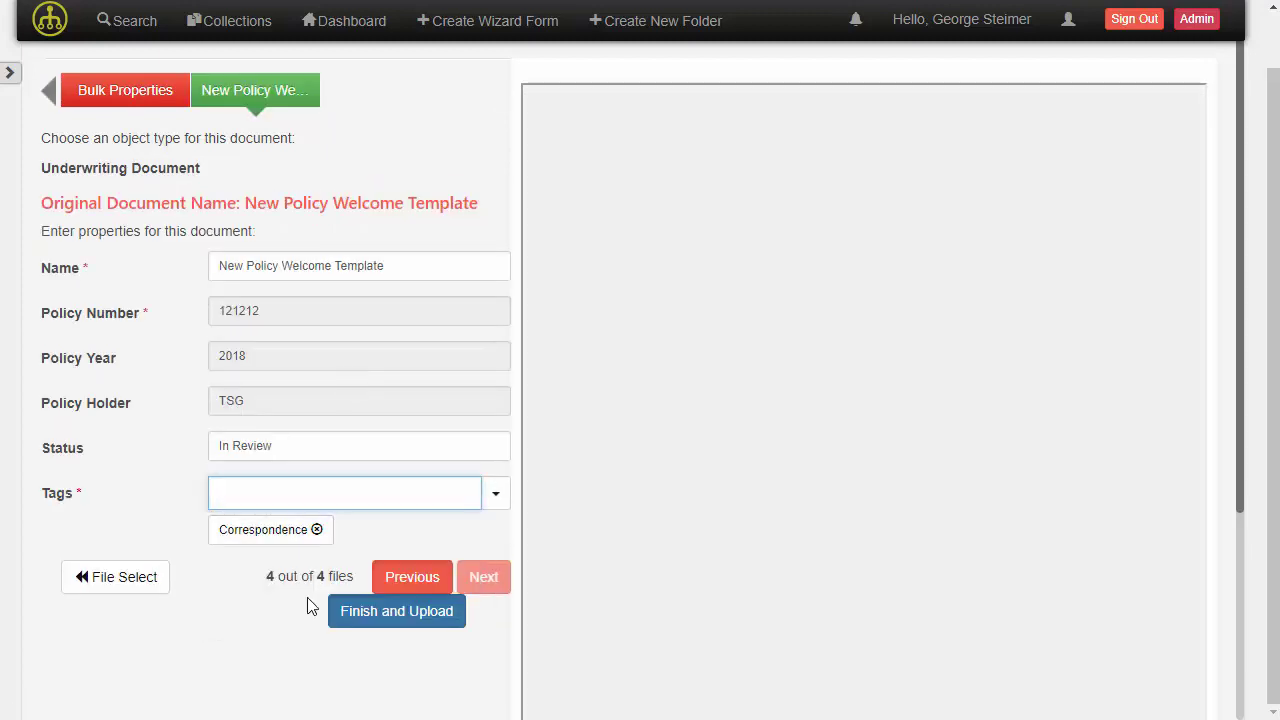
{"action": "left_click", "coordinate": [371, 616]}
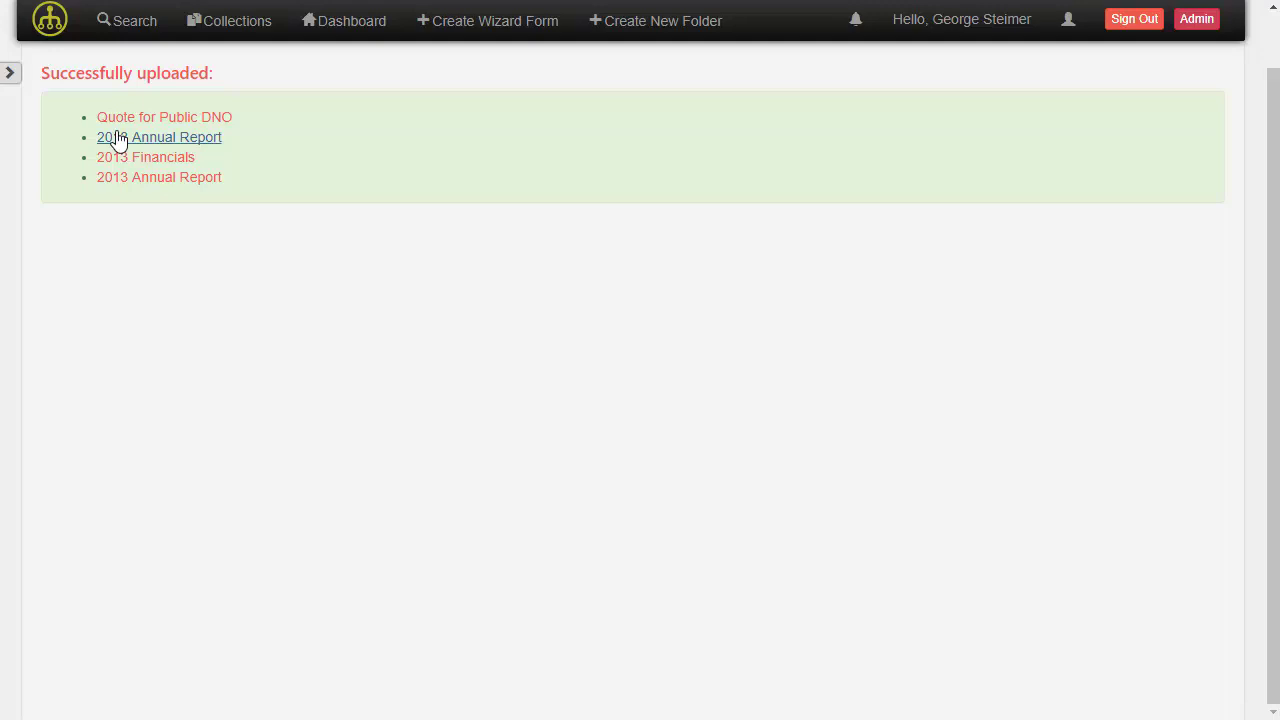
- List every document in policy folder 121212 with View All Documents
{"action": "scroll", "coordinate": [118, 140], "scroll_direction": "up", "scroll_amount": 1}
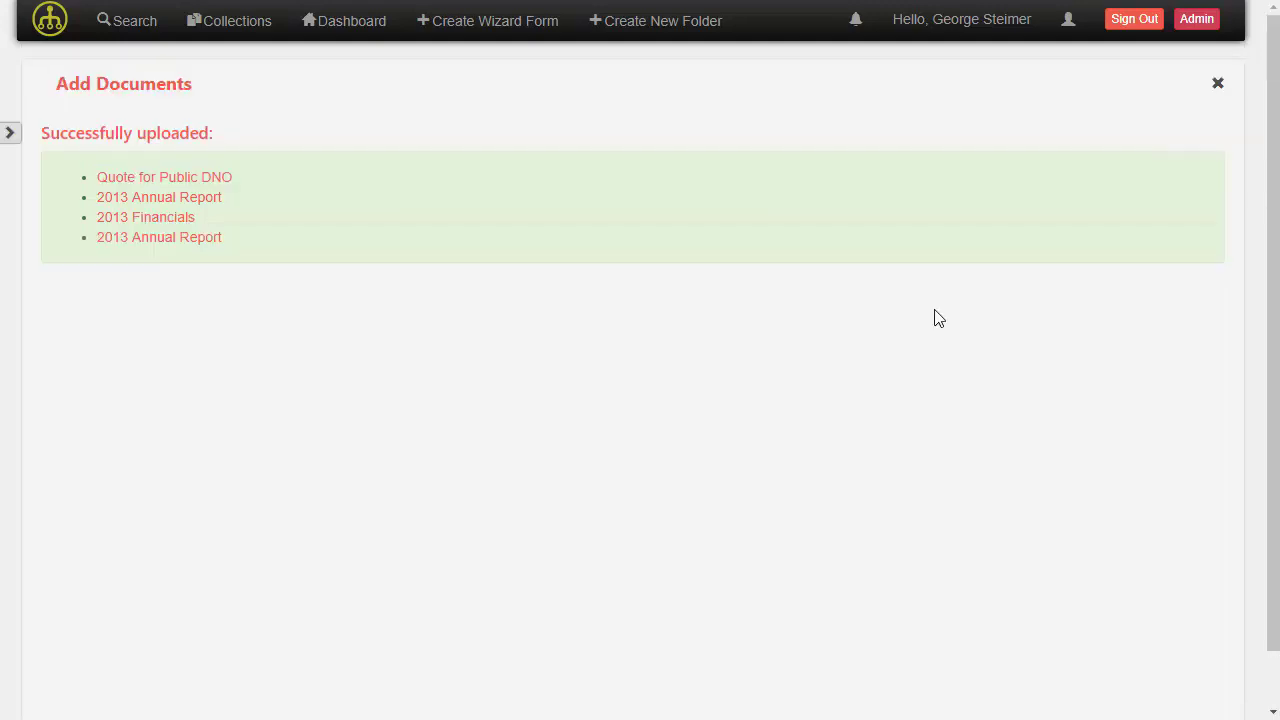
{"action": "left_click", "coordinate": [14, 140]}
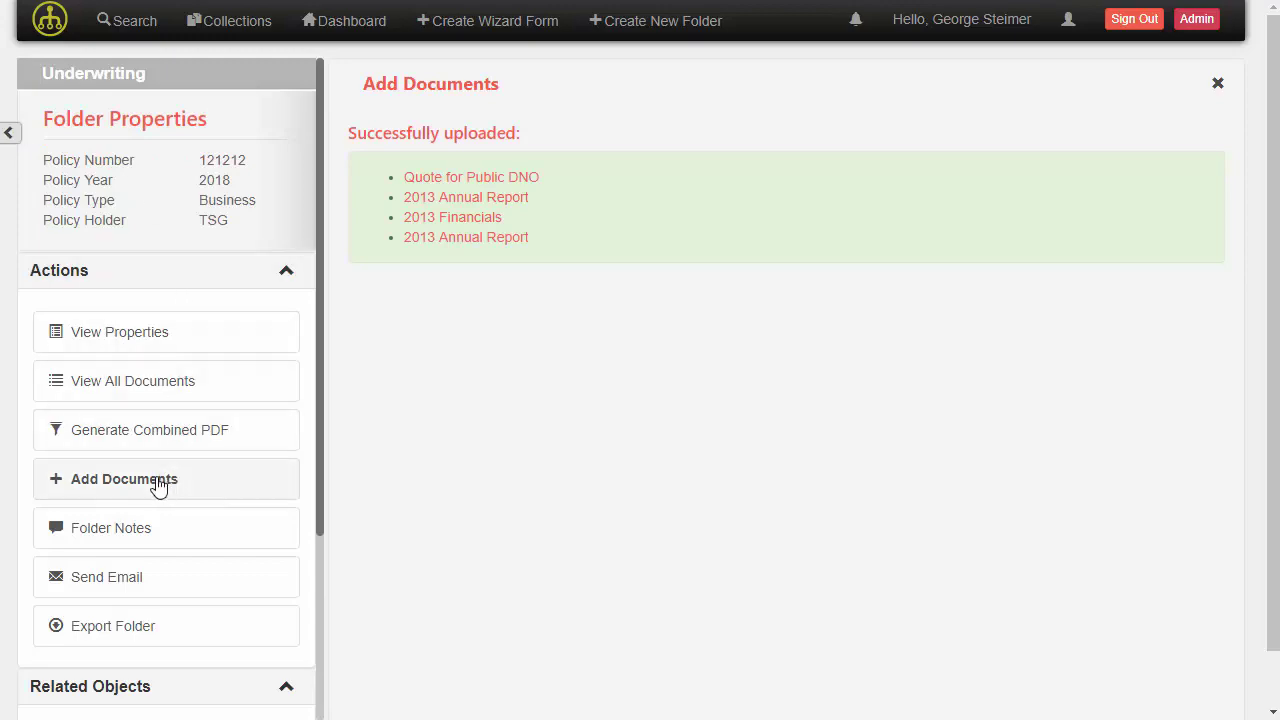
{"action": "left_click", "coordinate": [134, 404]}
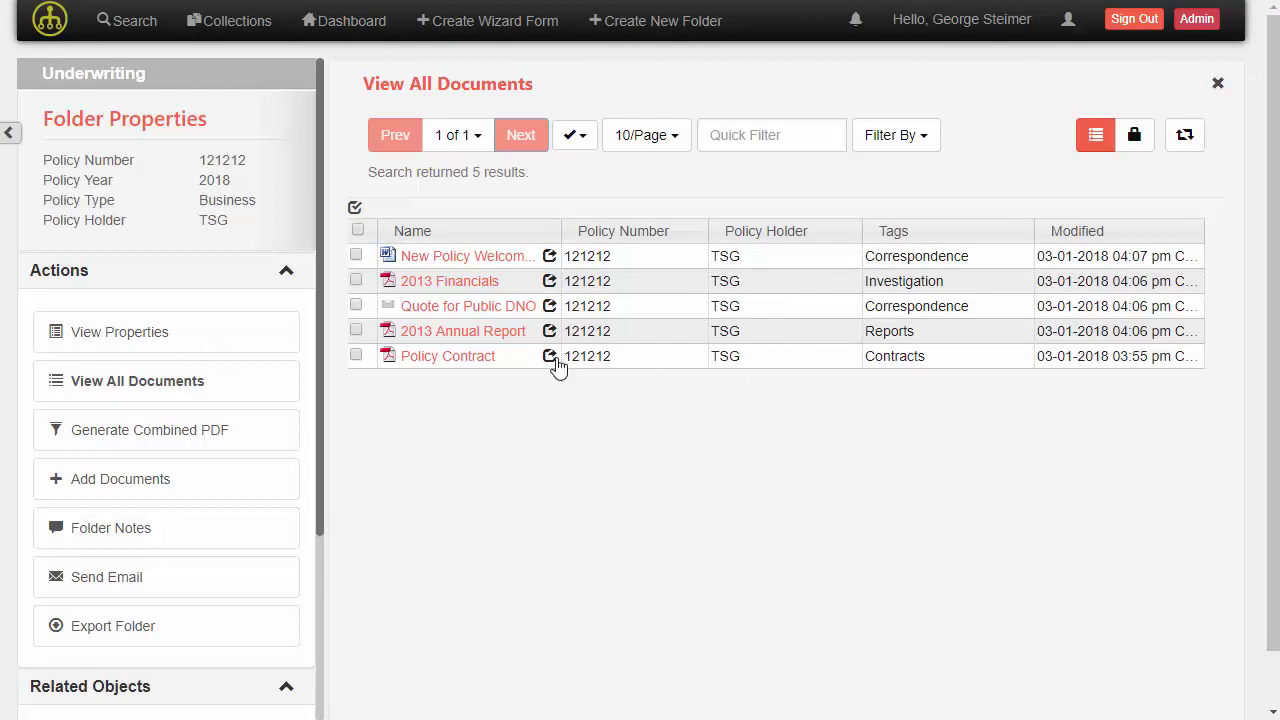
- Open New Policy Welcome Template, check it out, and open the downloaded .docx in Word
{"action": "left_click", "coordinate": [493, 268]}
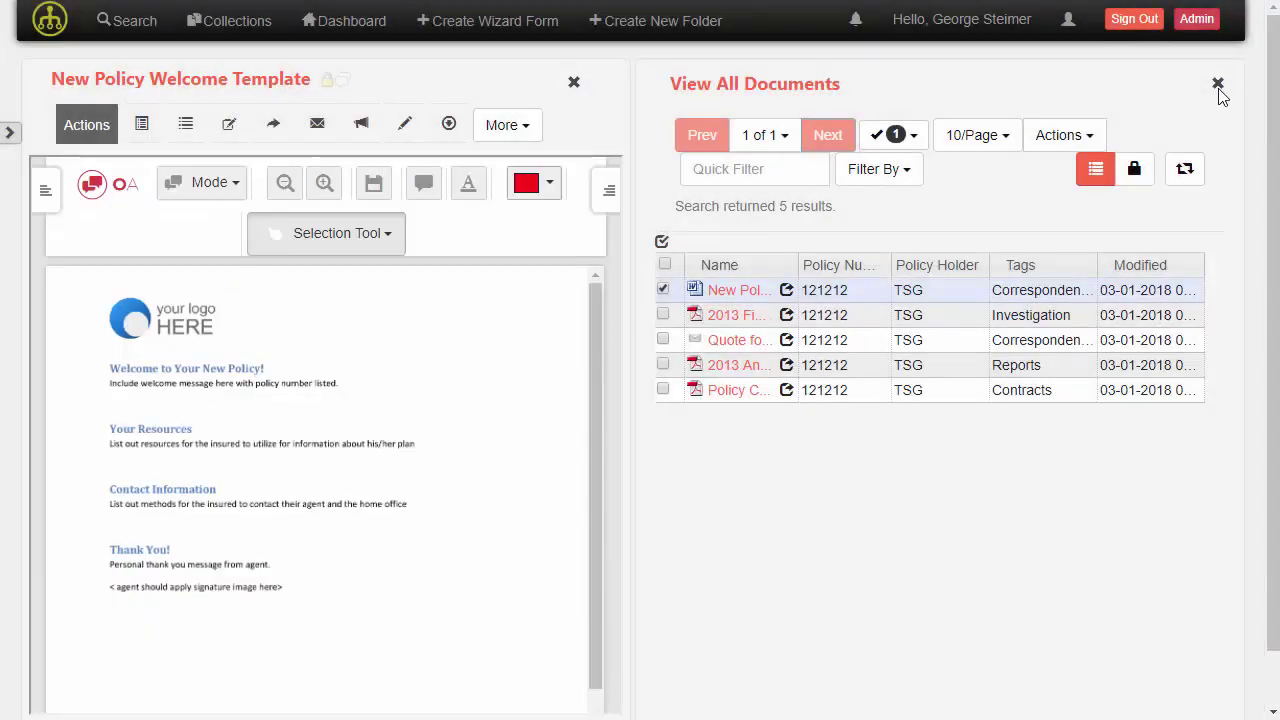
{"action": "left_click", "coordinate": [1218, 86]}
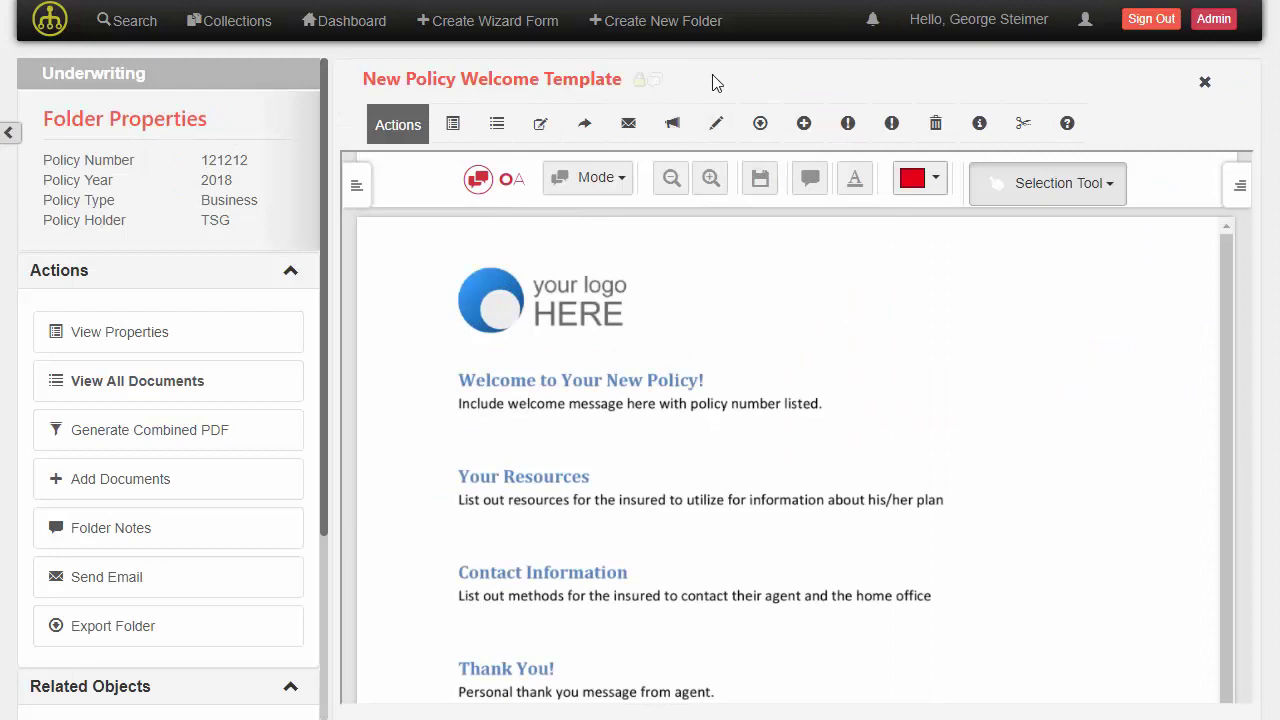
{"action": "left_click", "coordinate": [540, 130]}
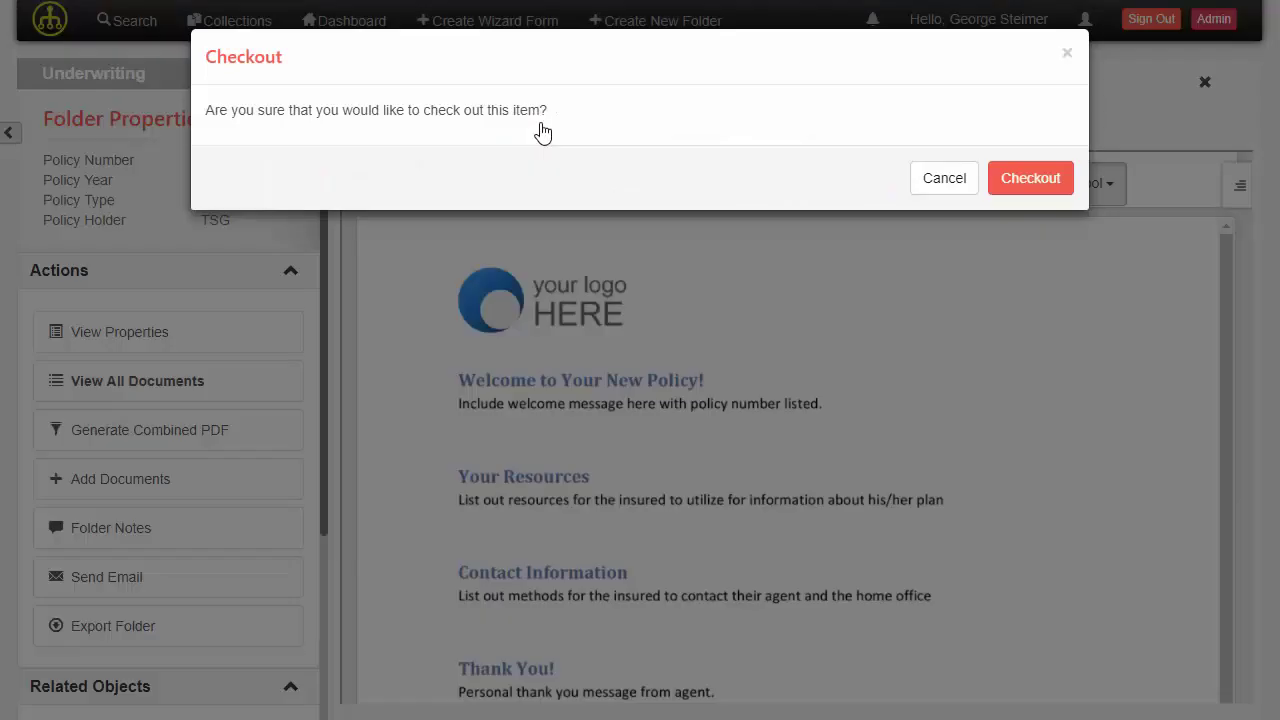
{"action": "left_click", "coordinate": [1034, 190]}
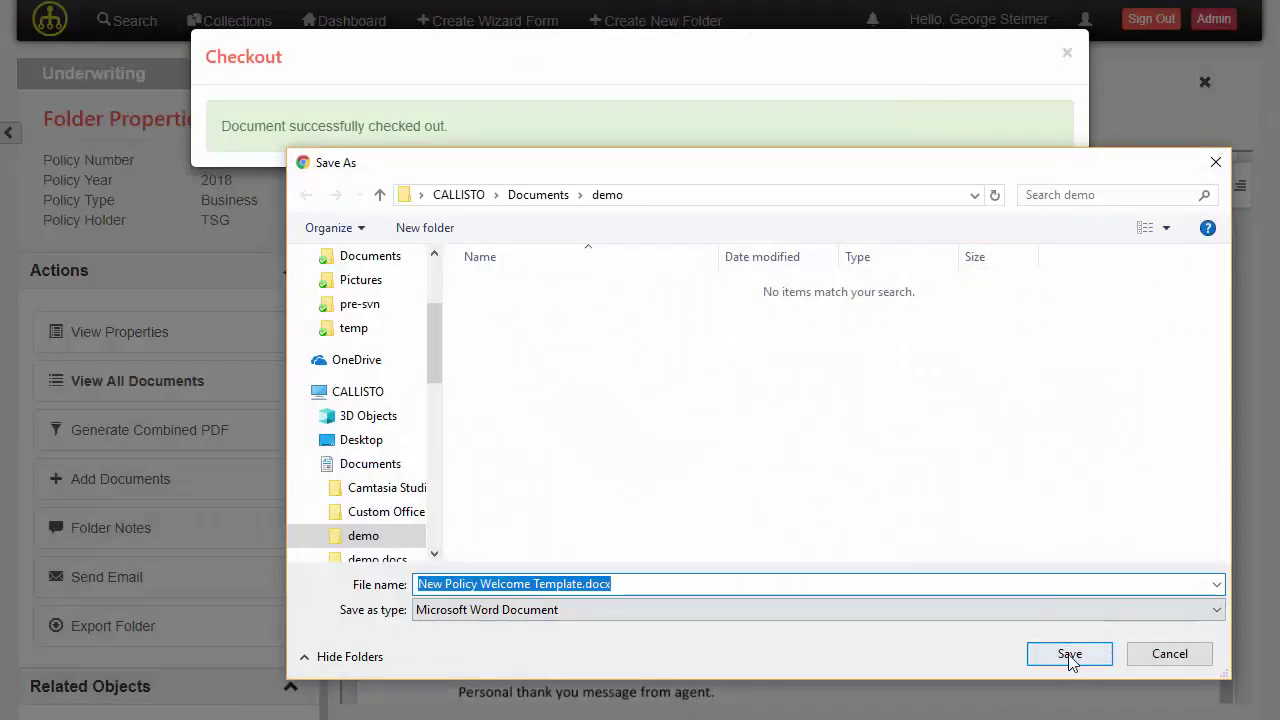
{"action": "left_click", "coordinate": [1069, 654]}
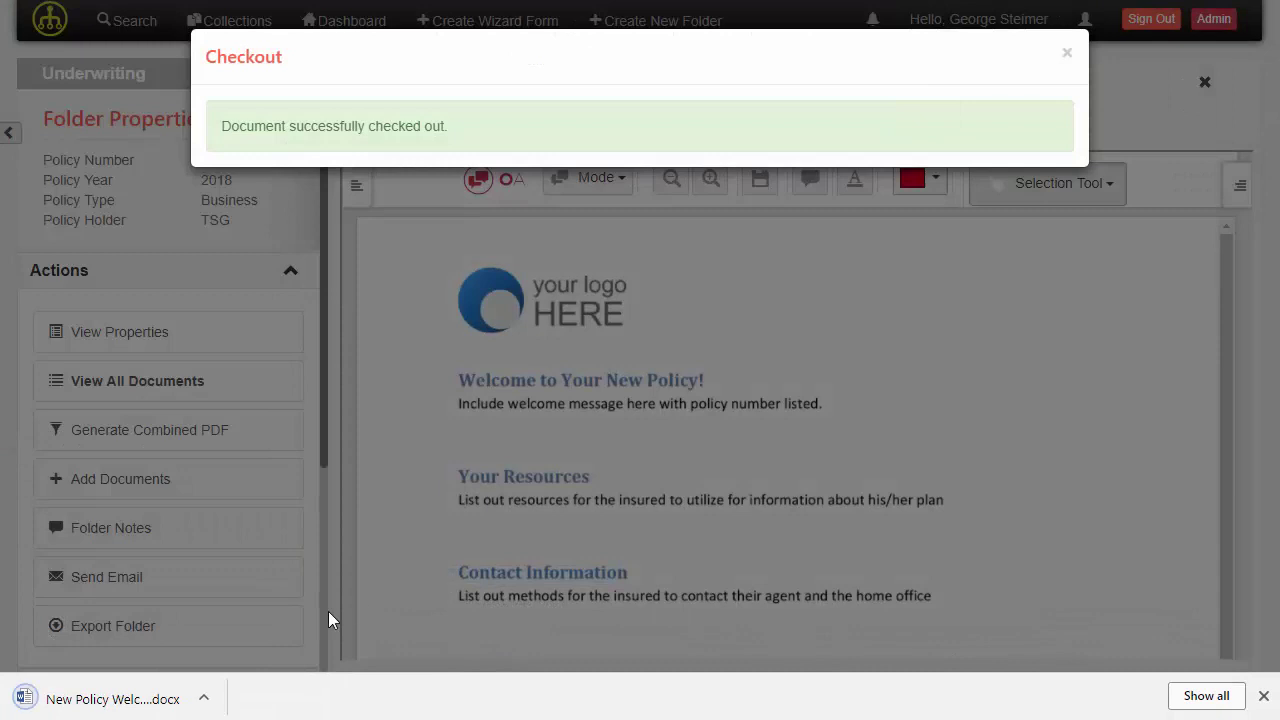
{"action": "left_click", "coordinate": [203, 698]}
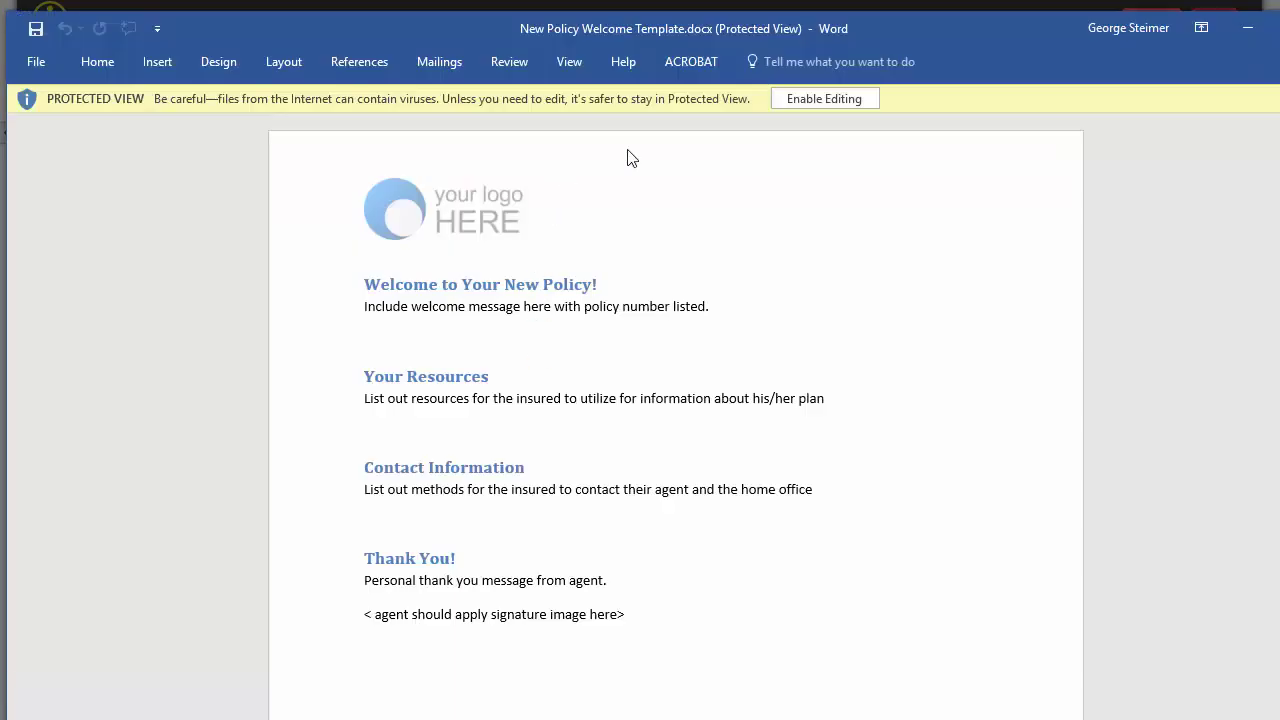
- Add 'Edited in OCMS' after 'listed.' in the template, then save and close Word
{"action": "left_click", "coordinate": [809, 98]}
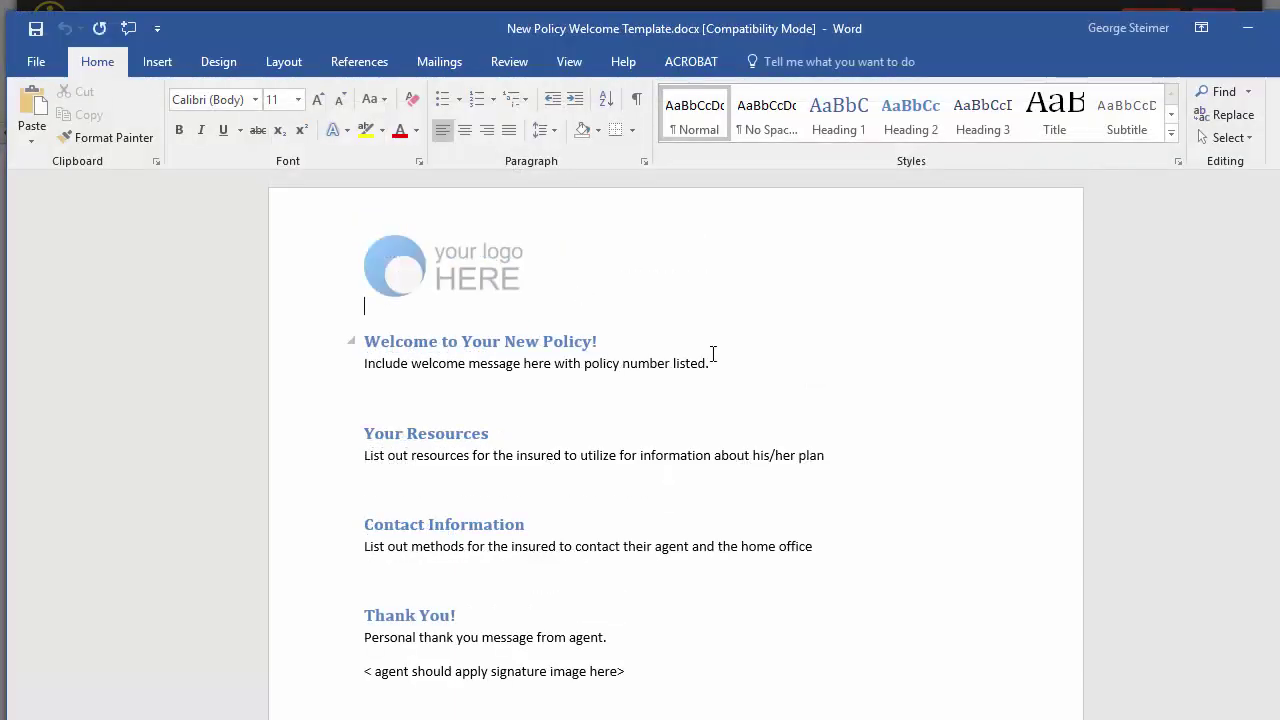
{"action": "left_click", "coordinate": [925, 363]}
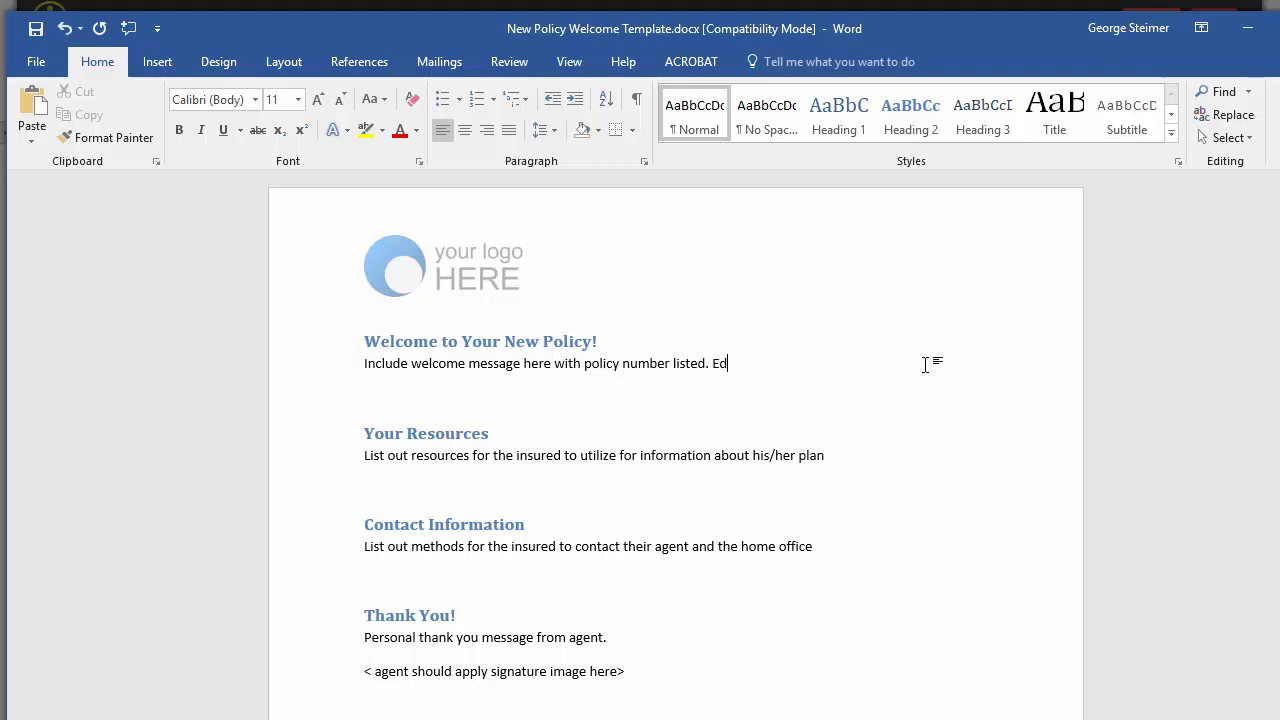
{"action": "type", "text": "Edited in OCMS"}
{"action": "key", "text": "alt+F4"}
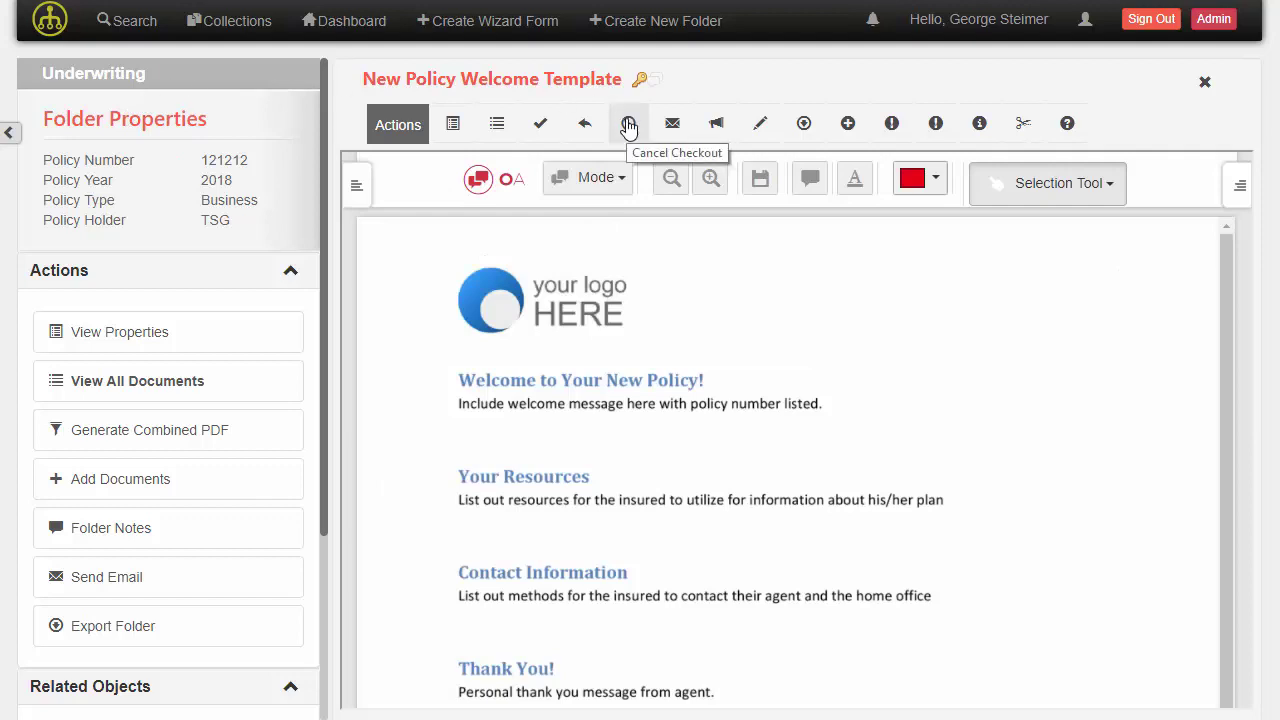
- Check in the edited New Policy Welcome Template.docx from File Explorer as a minor version
{"action": "left_click", "coordinate": [543, 126]}
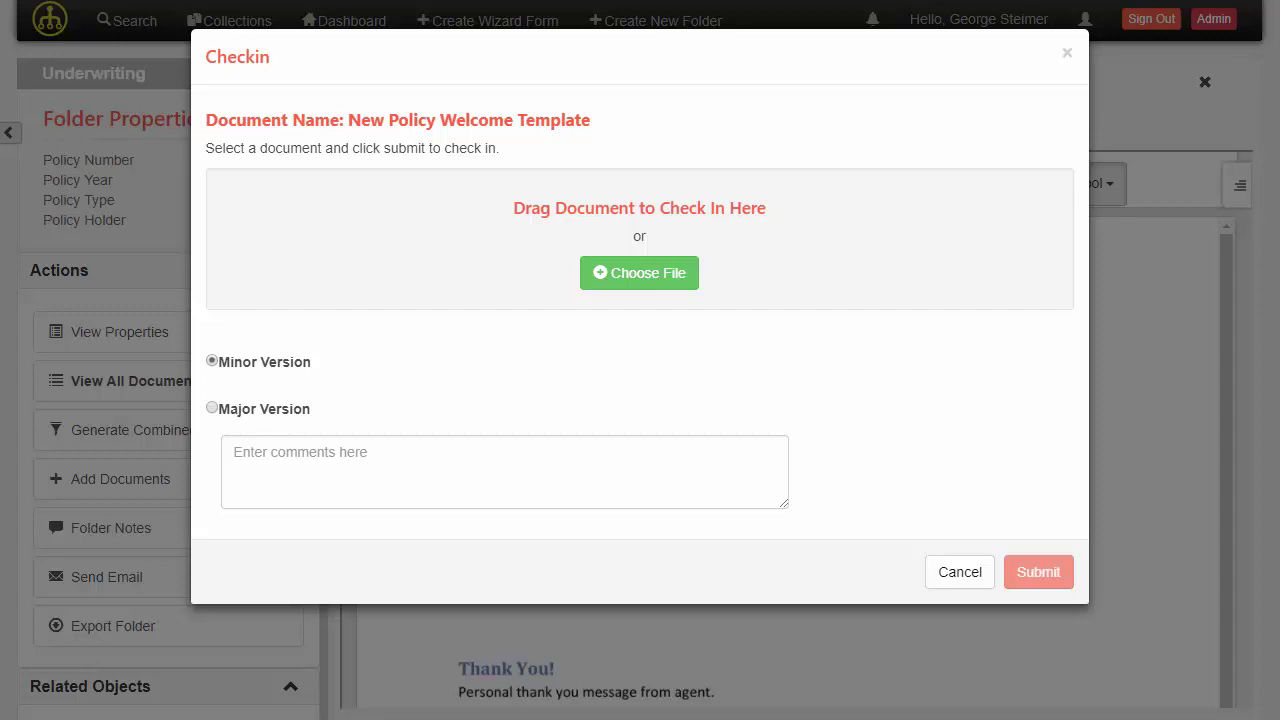
{"action": "key", "text": "alt+Tab"}
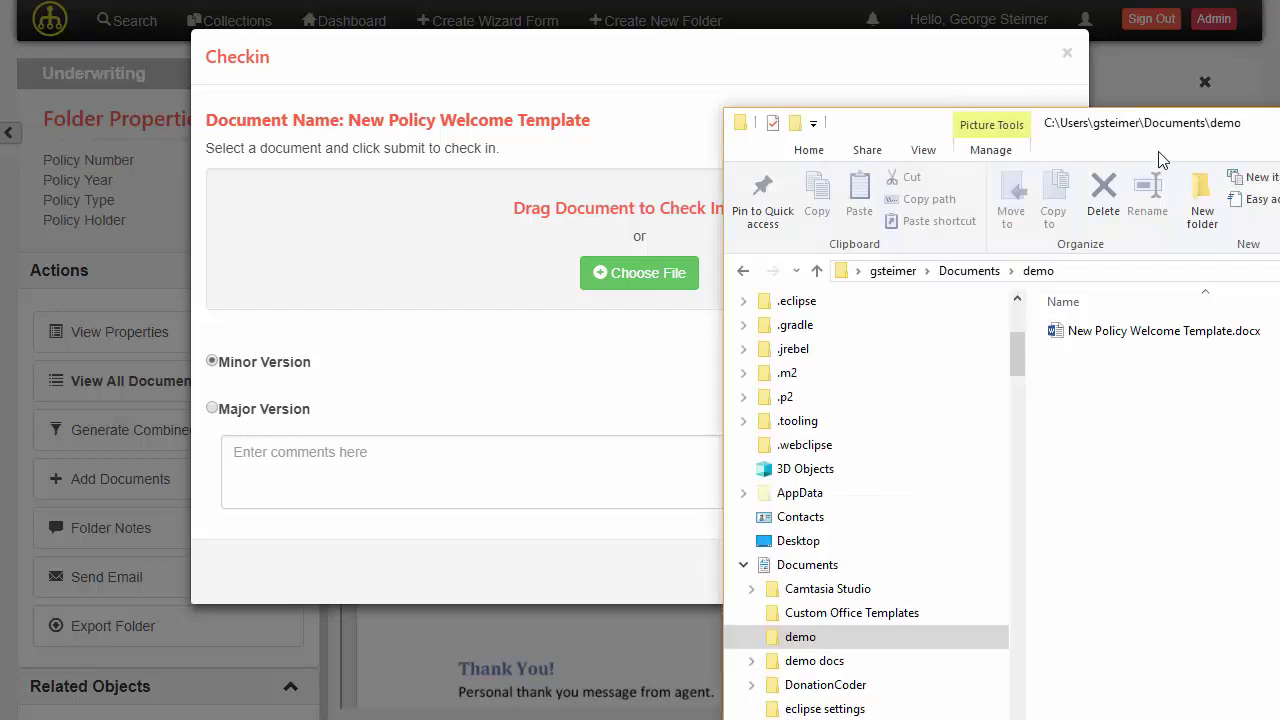
{"action": "left_click_drag", "start_coordinate": [1160, 126], "coordinate": [1126, 108]}
{"action": "left_click_drag", "start_coordinate": [1104, 312], "coordinate": [590, 207]}
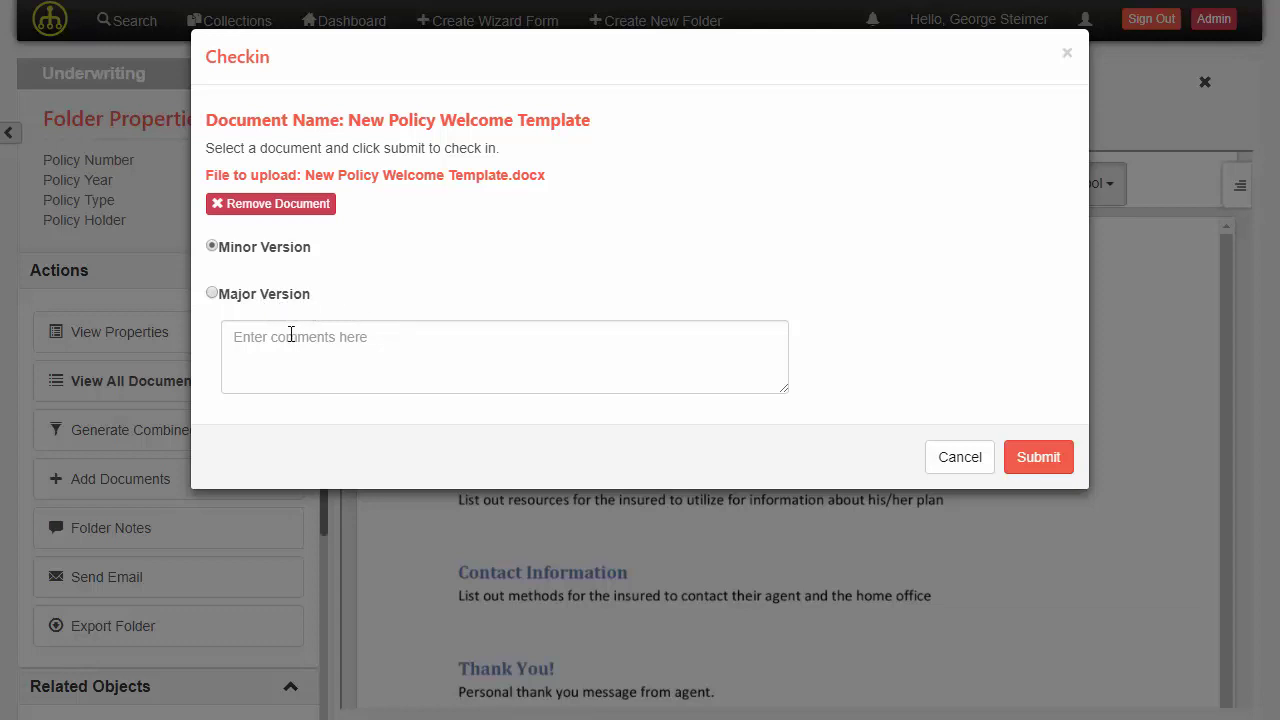
{"action": "left_click", "coordinate": [1030, 457]}
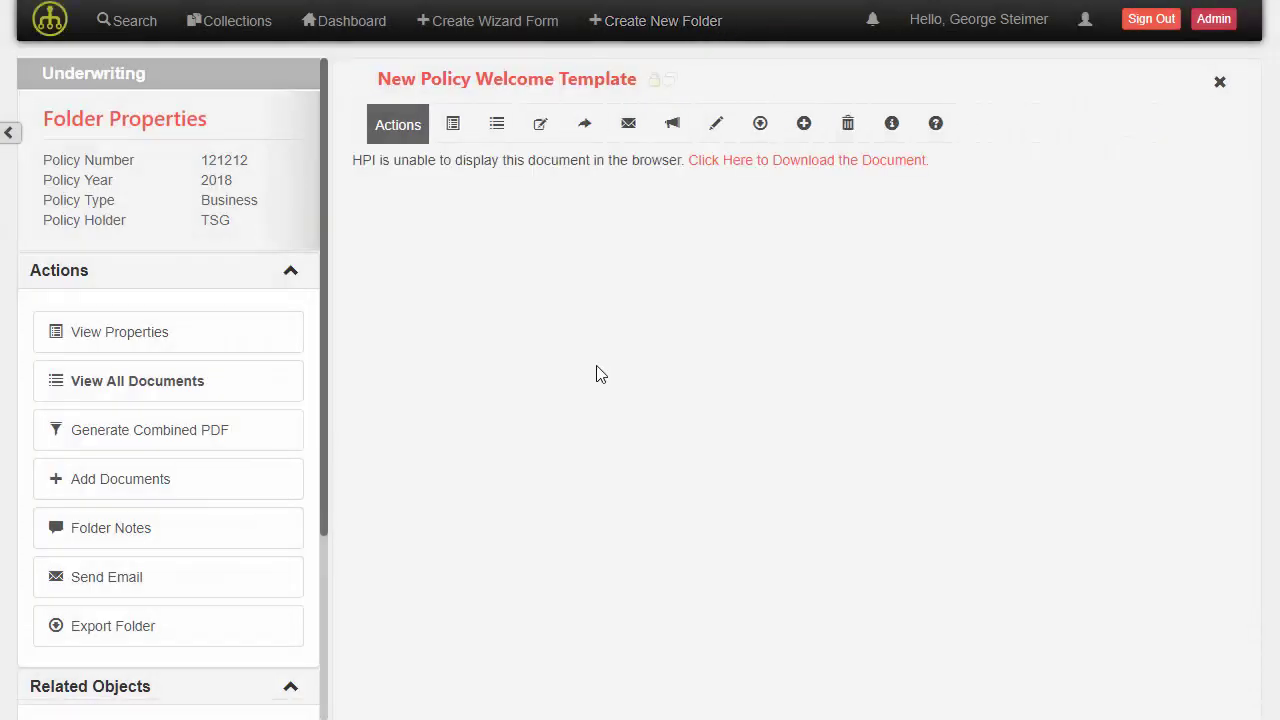
- Open New Policy Welcome Template from the Correspondence folder to view the 'Edited in OCMS' text
{"action": "left_click", "coordinate": [296, 283]}
{"action": "left_click", "coordinate": [54, 434]}
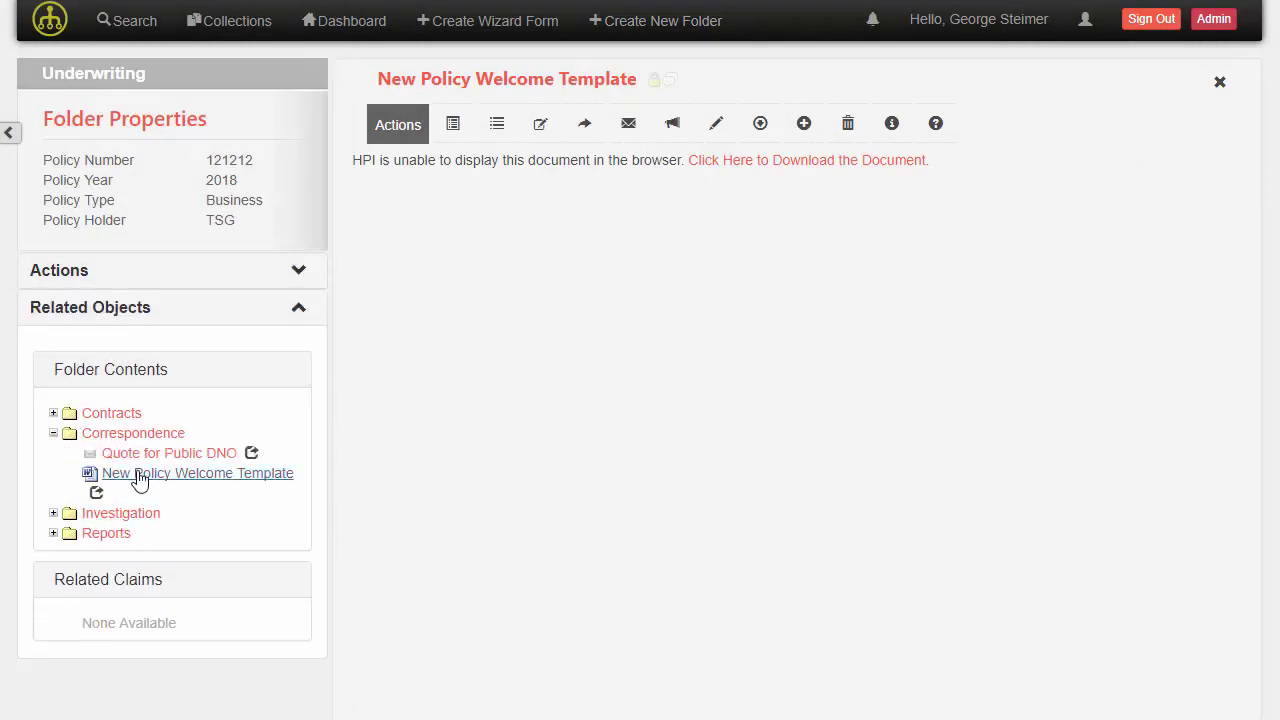
{"action": "left_click", "coordinate": [140, 476]}
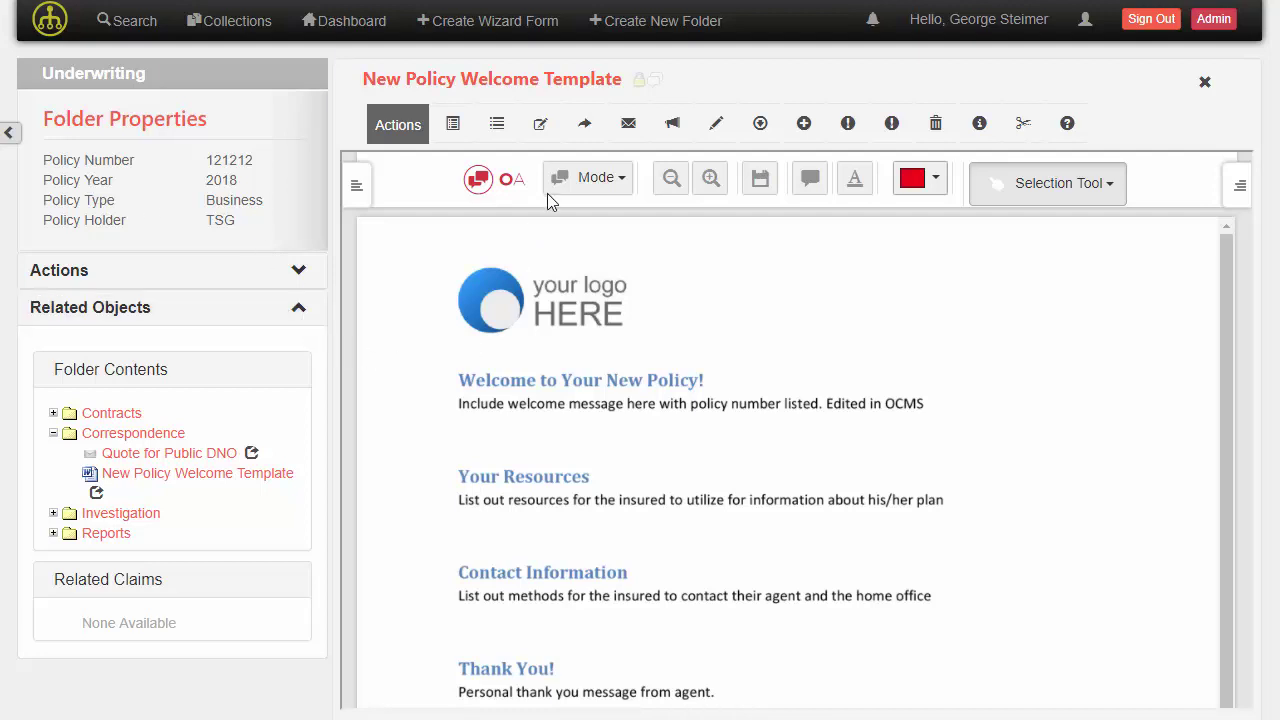
- Check out New Policy Welcome Template via Edit Online for editing in Word Online
{"action": "left_click", "coordinate": [585, 124]}
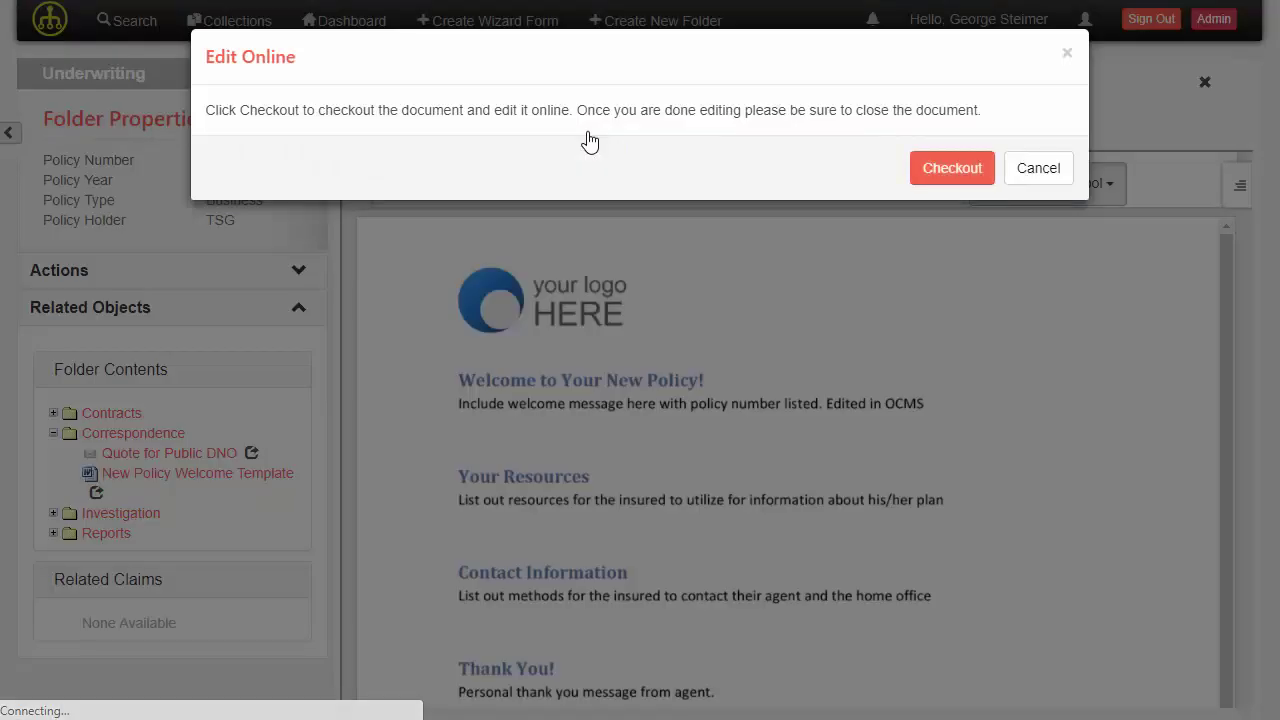
{"action": "left_click", "coordinate": [936, 180]}
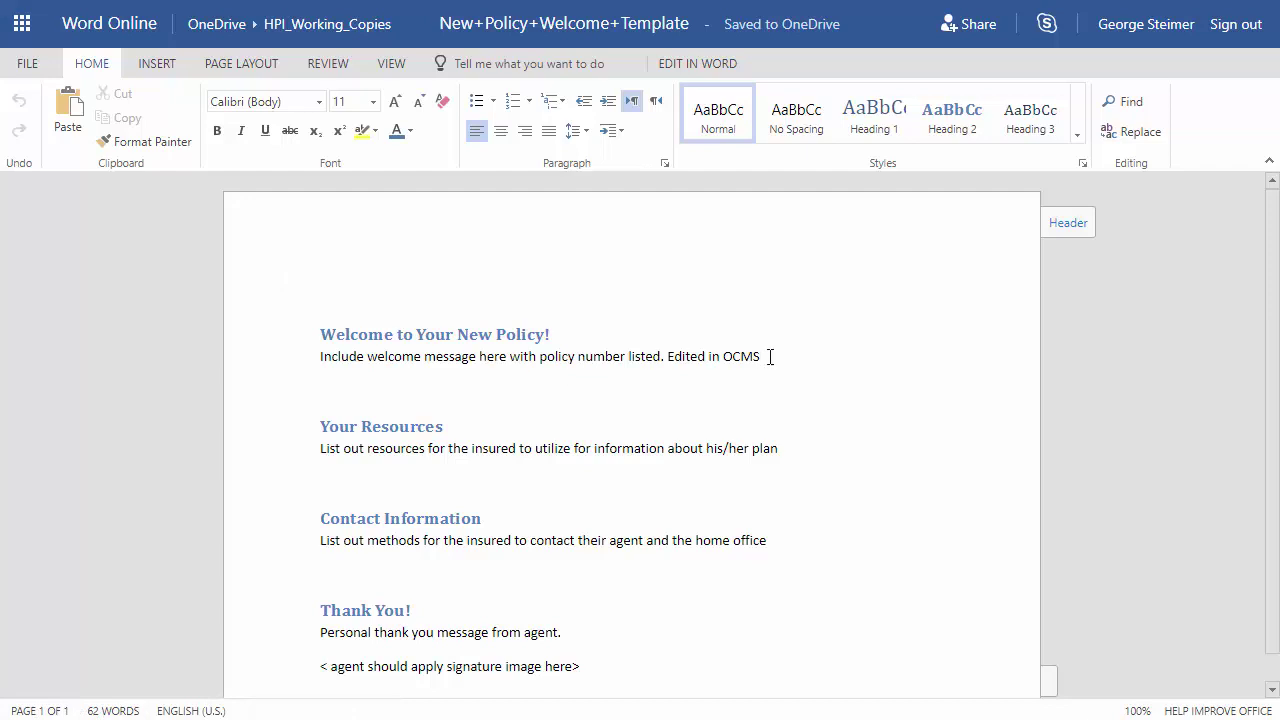
- Append ' and updated online' after 'Edited in OCMS' and close the Word Online tab
{"action": "type", "text": "and u"}
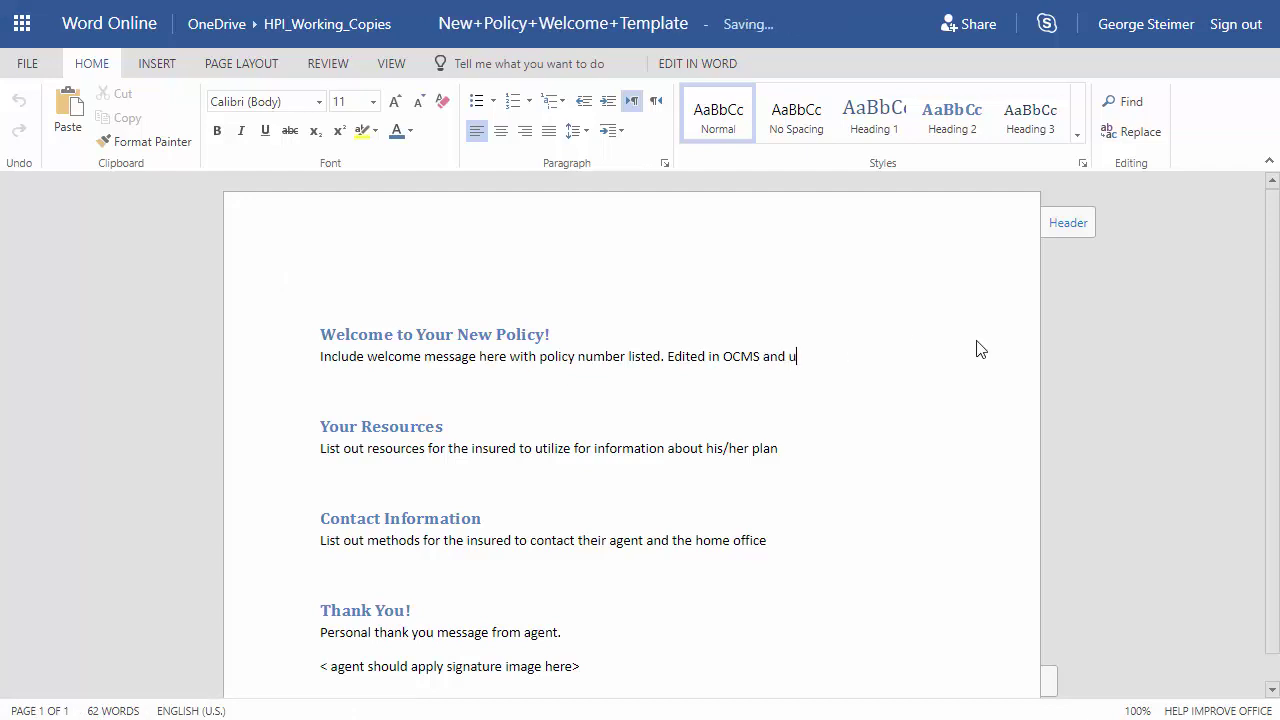
{"action": "type", "text": "pdated online"}
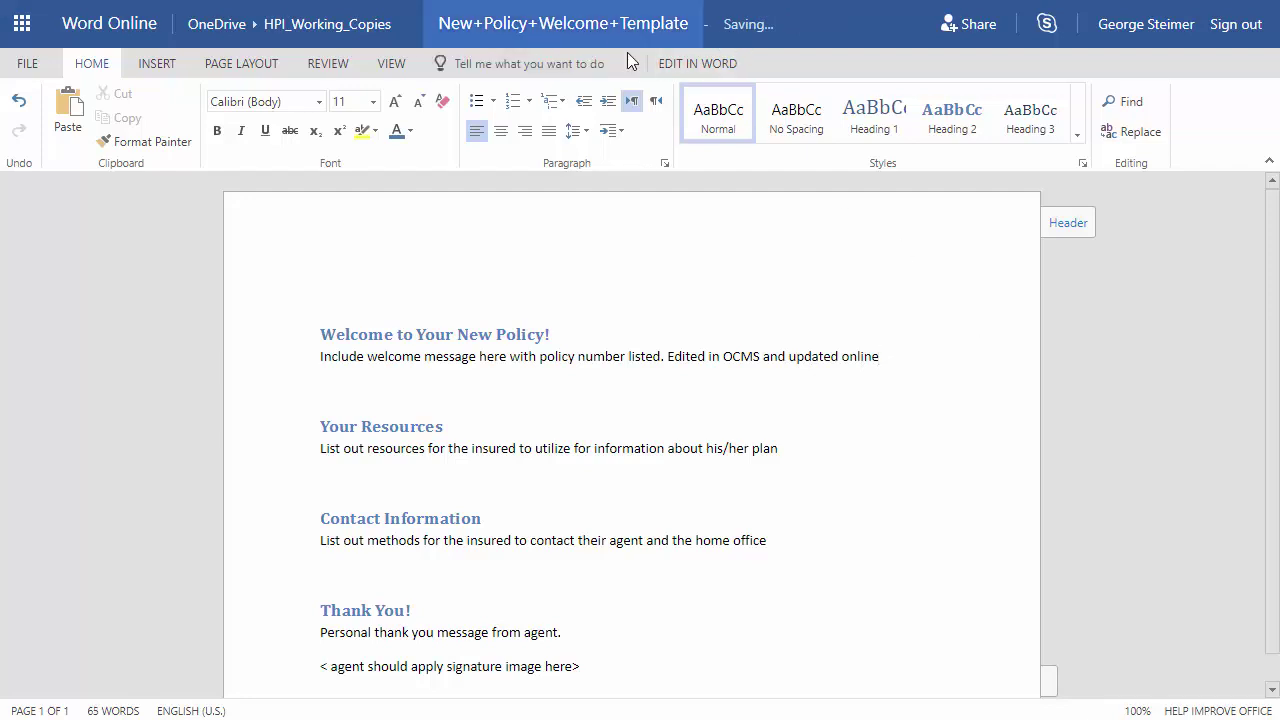
{"action": "mouse_move", "coordinate": [762, 45]}
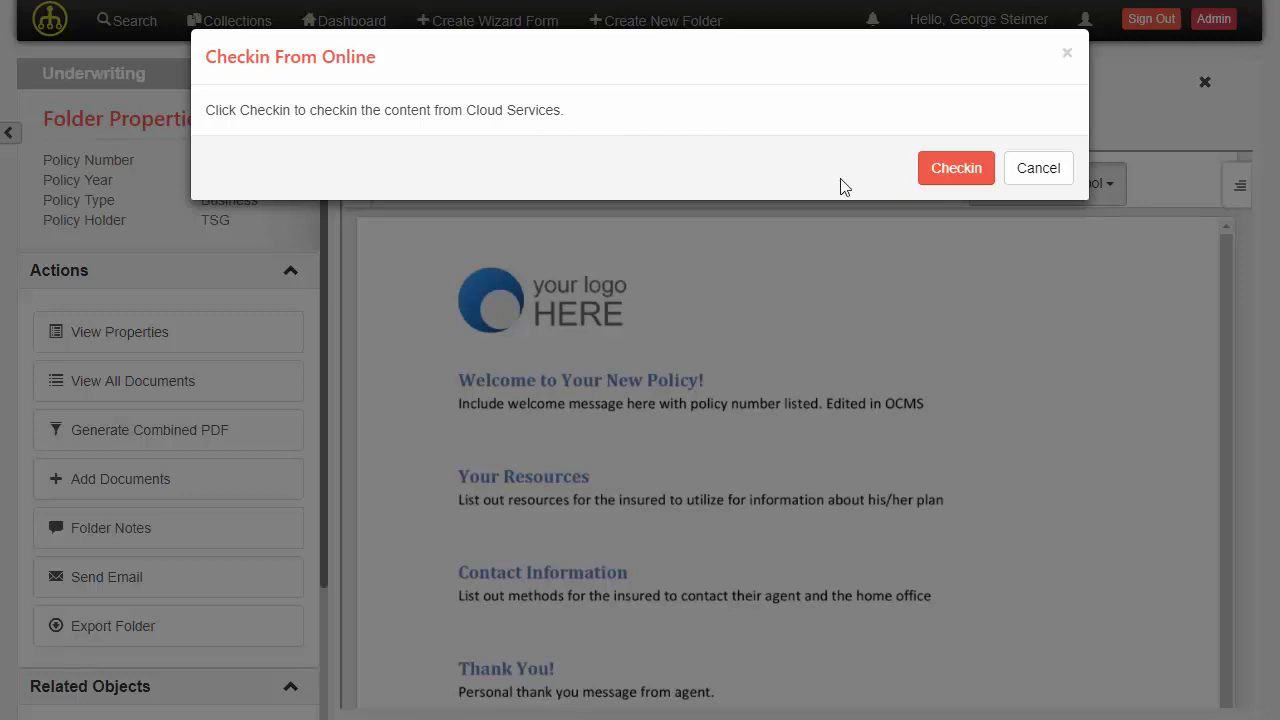
- Confirm the Checkin From Online, then reopen New Policy Welcome Template from Correspondence
{"action": "left_click", "coordinate": [953, 182]}
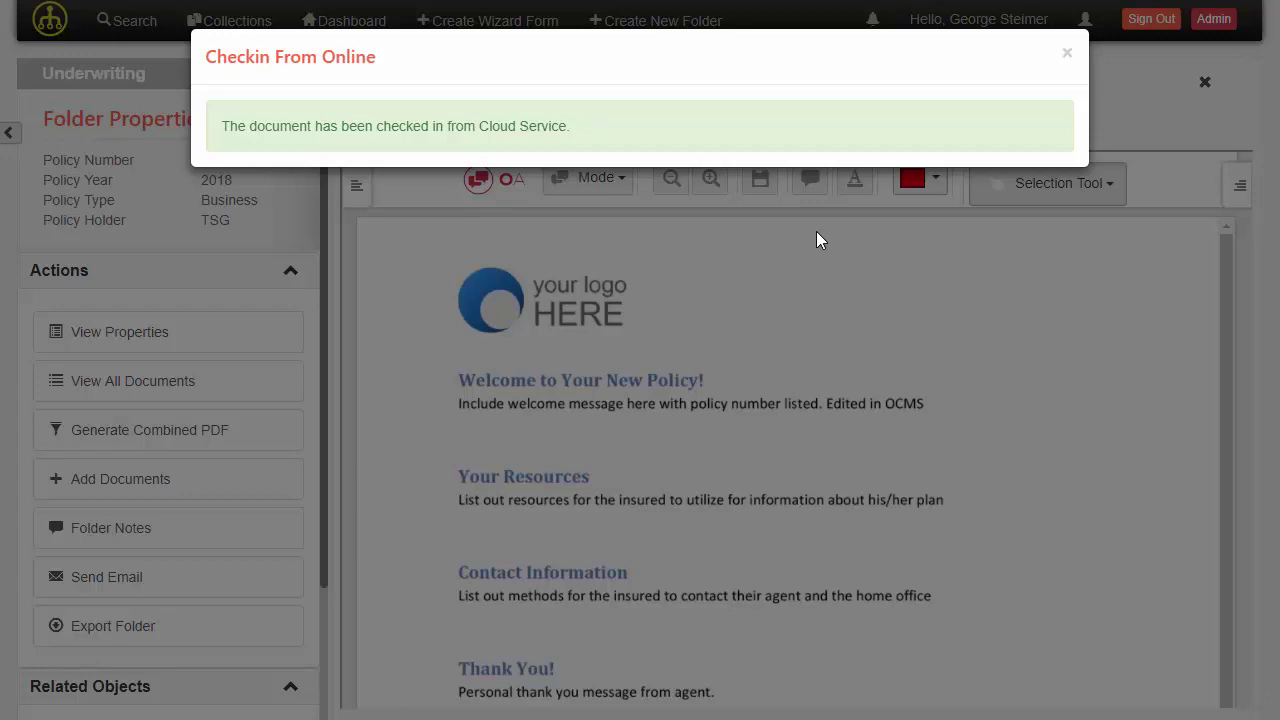
{"action": "left_click", "coordinate": [304, 208]}
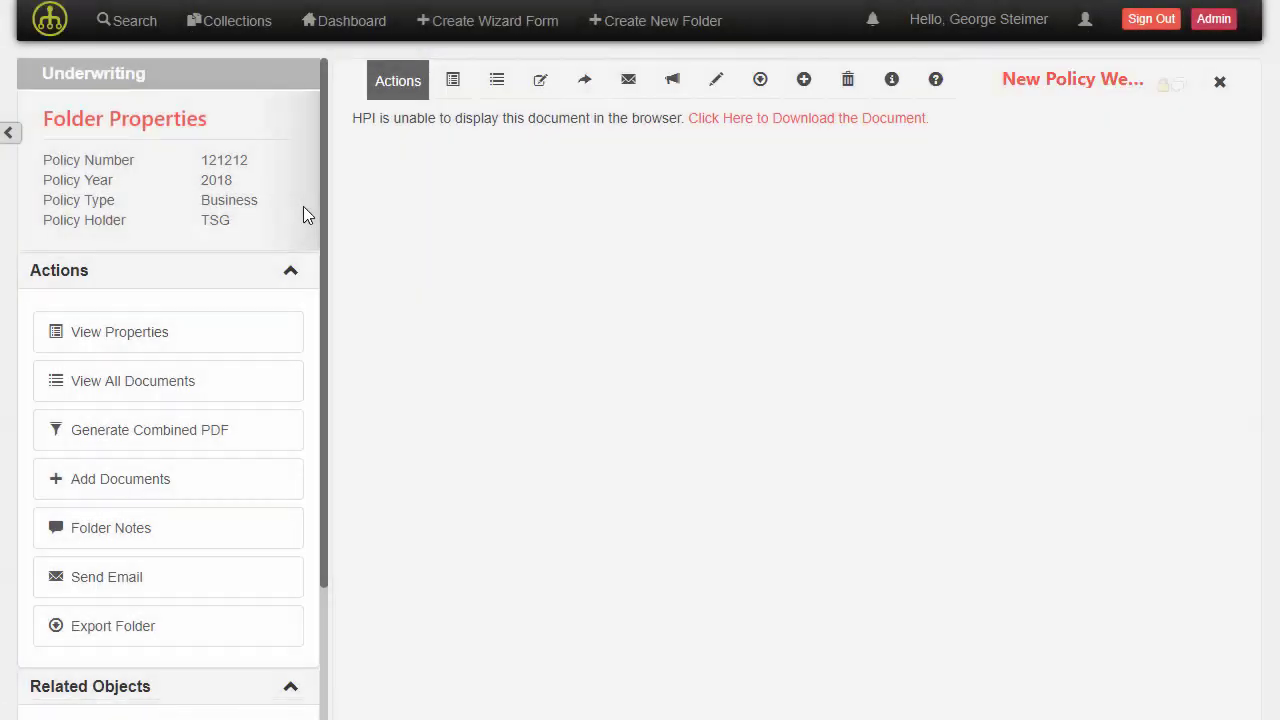
{"action": "left_click", "coordinate": [292, 272]}
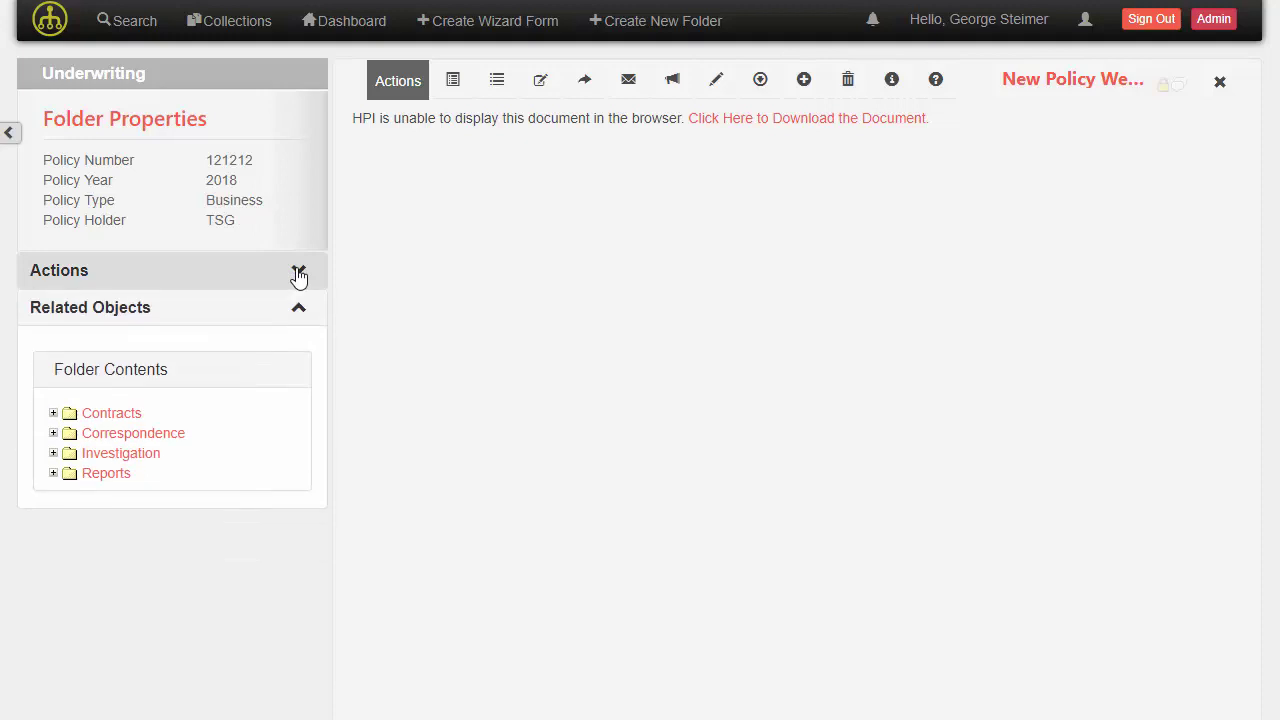
{"action": "left_click", "coordinate": [53, 433]}
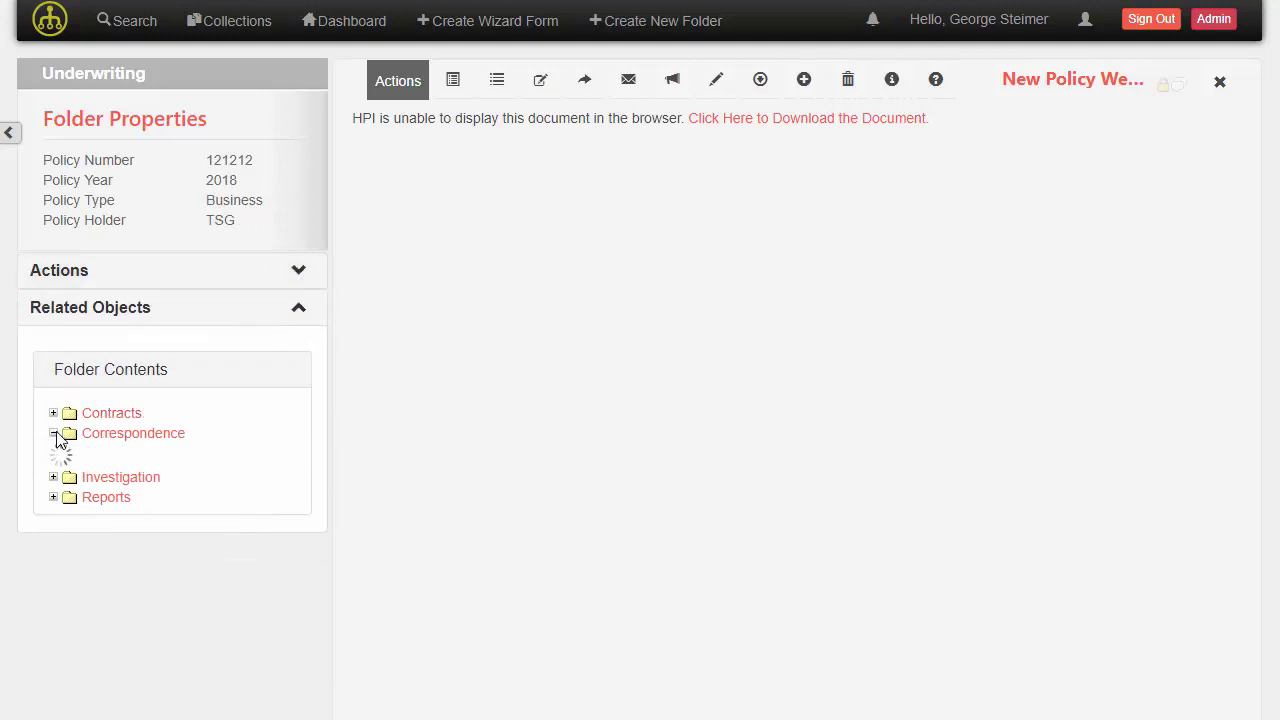
{"action": "left_click", "coordinate": [134, 476]}
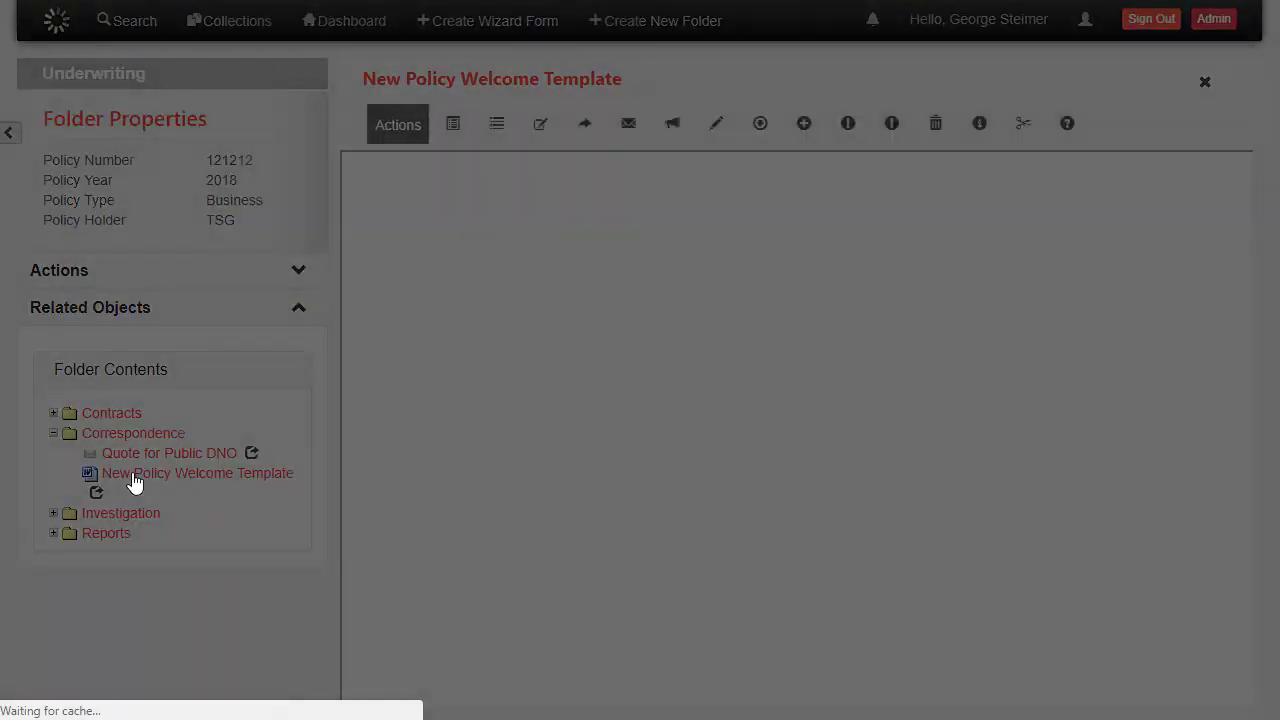